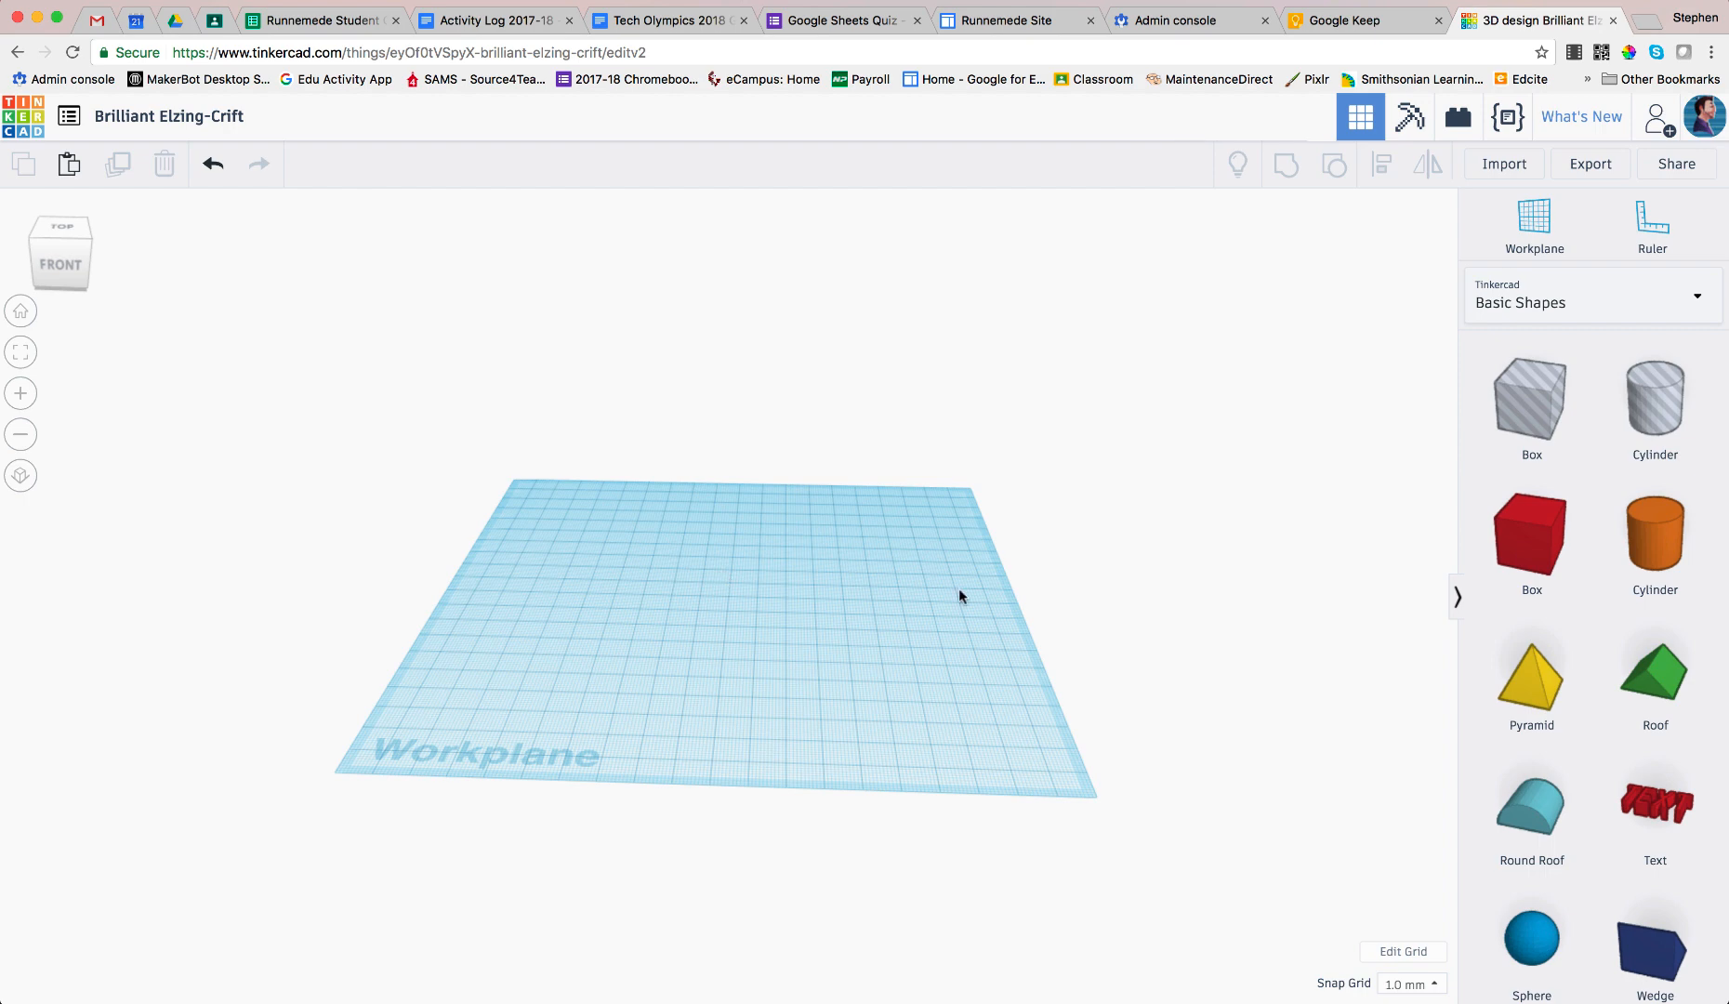
Switch the shape library to the community Featured collection.
click(1633, 321)
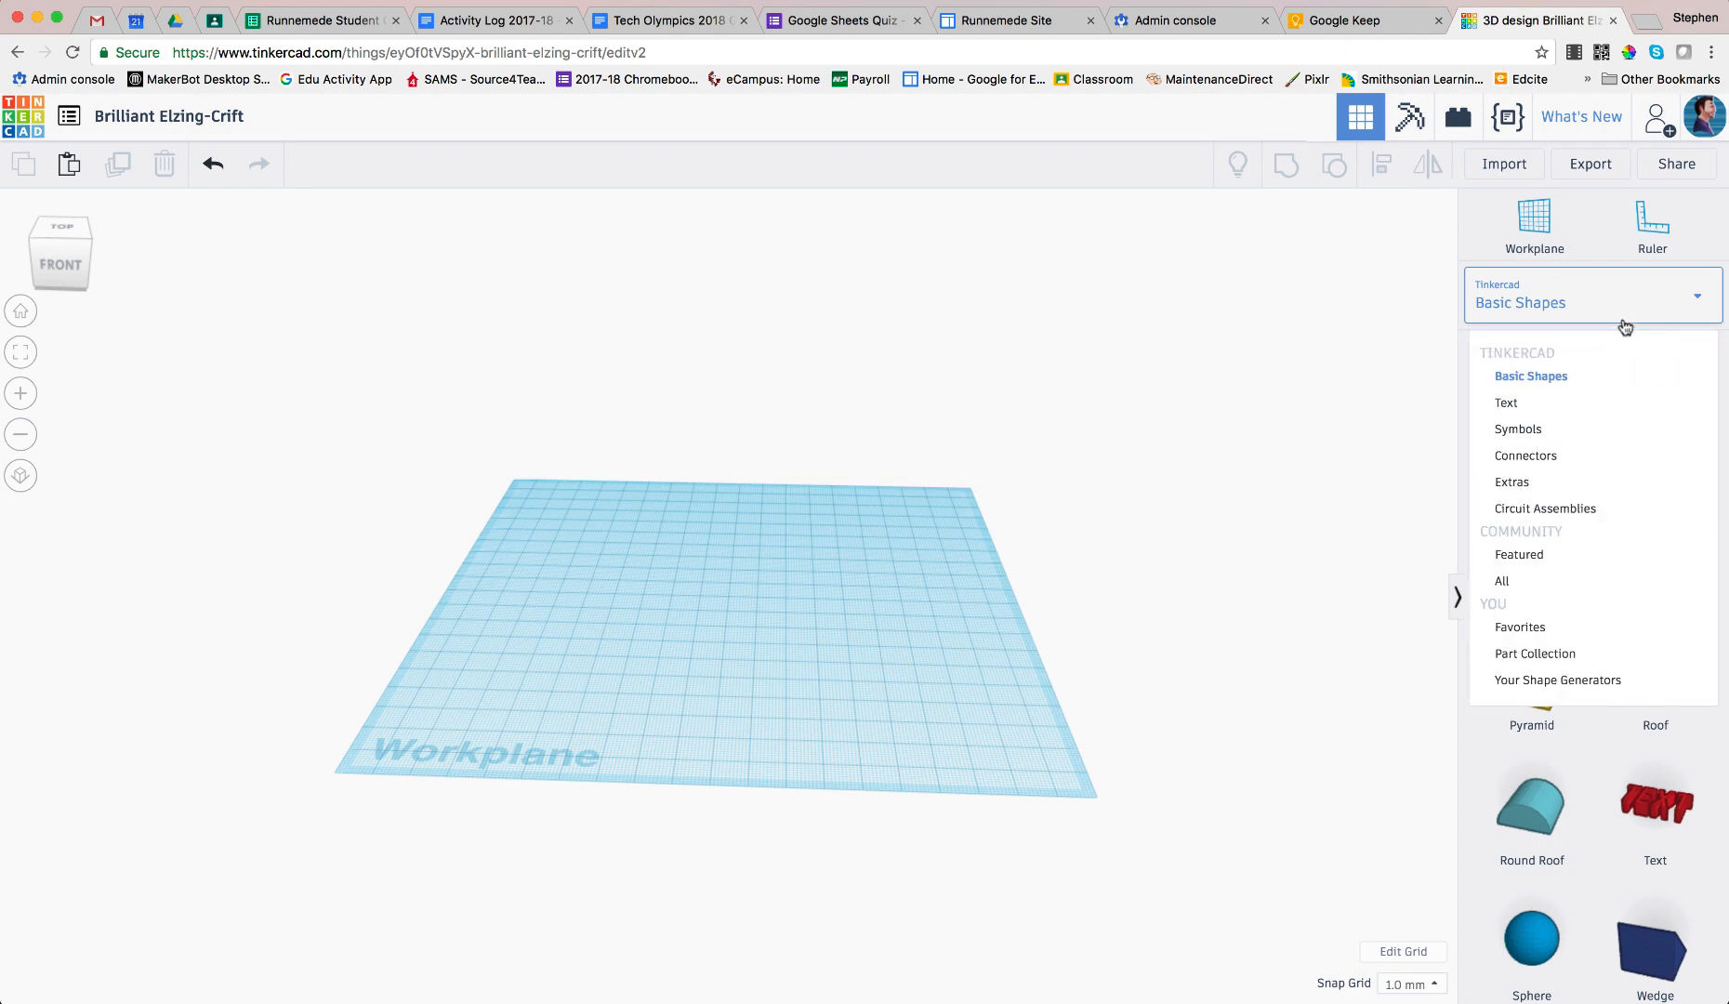
click(1529, 557)
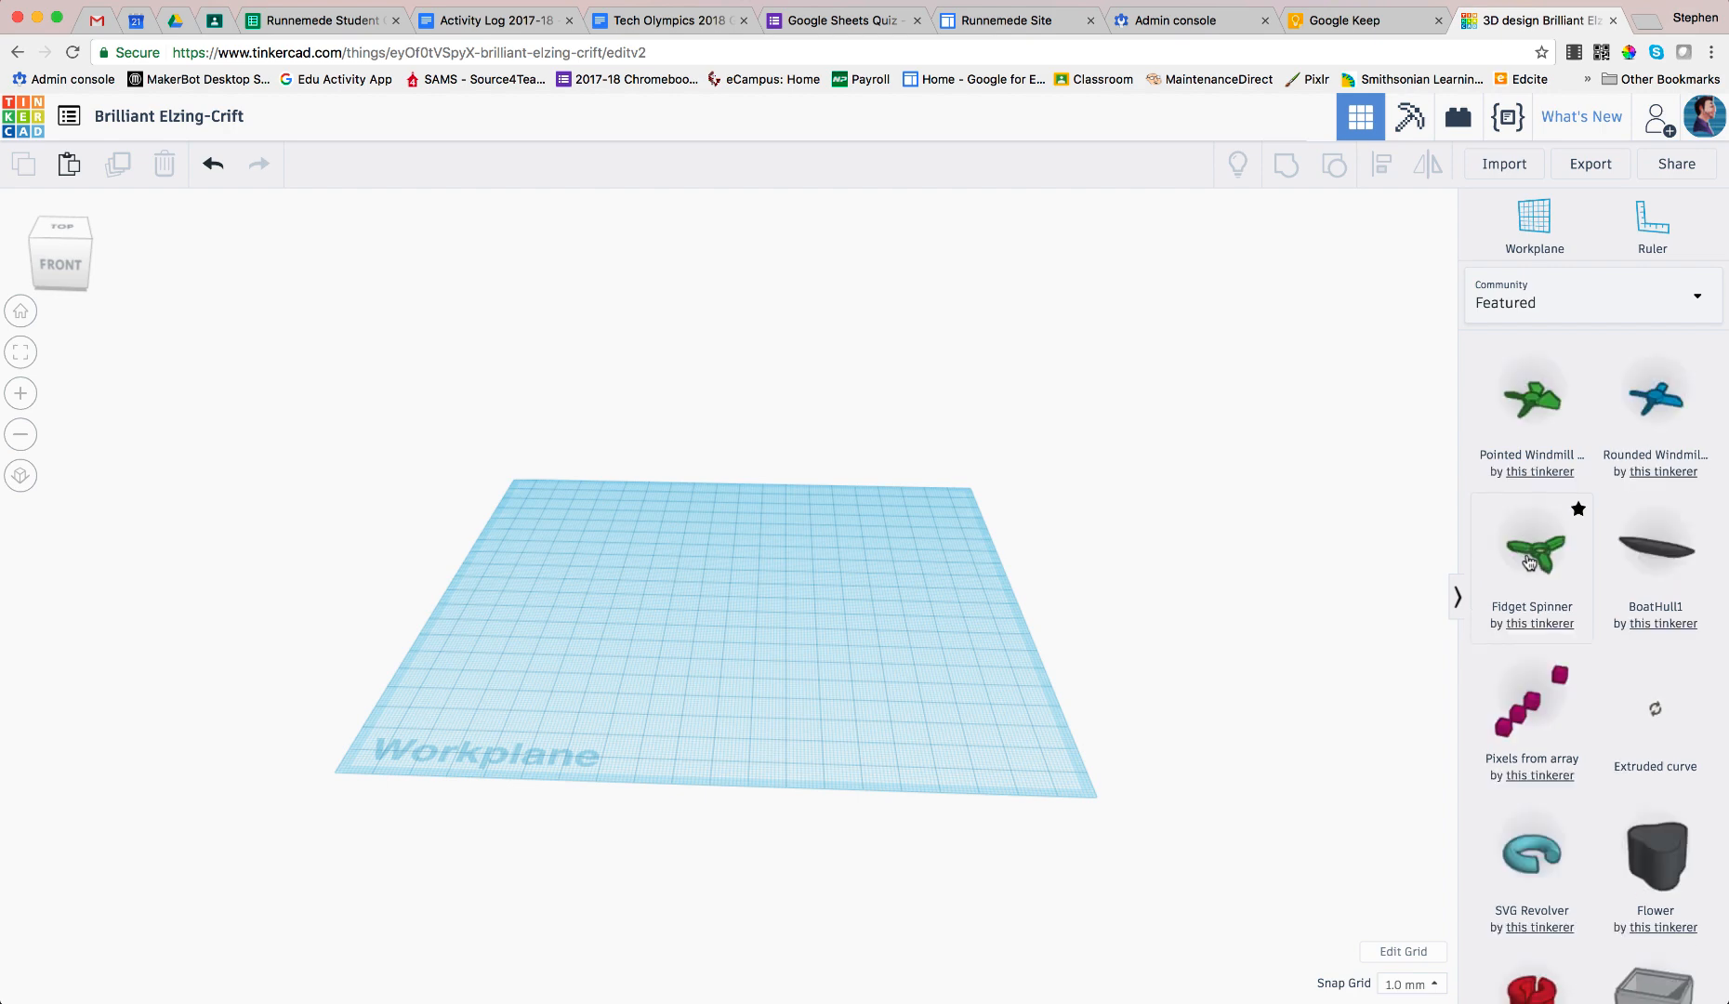
Try out the Fidget Spinner shape on the workplane and delete it.
click(1543, 565)
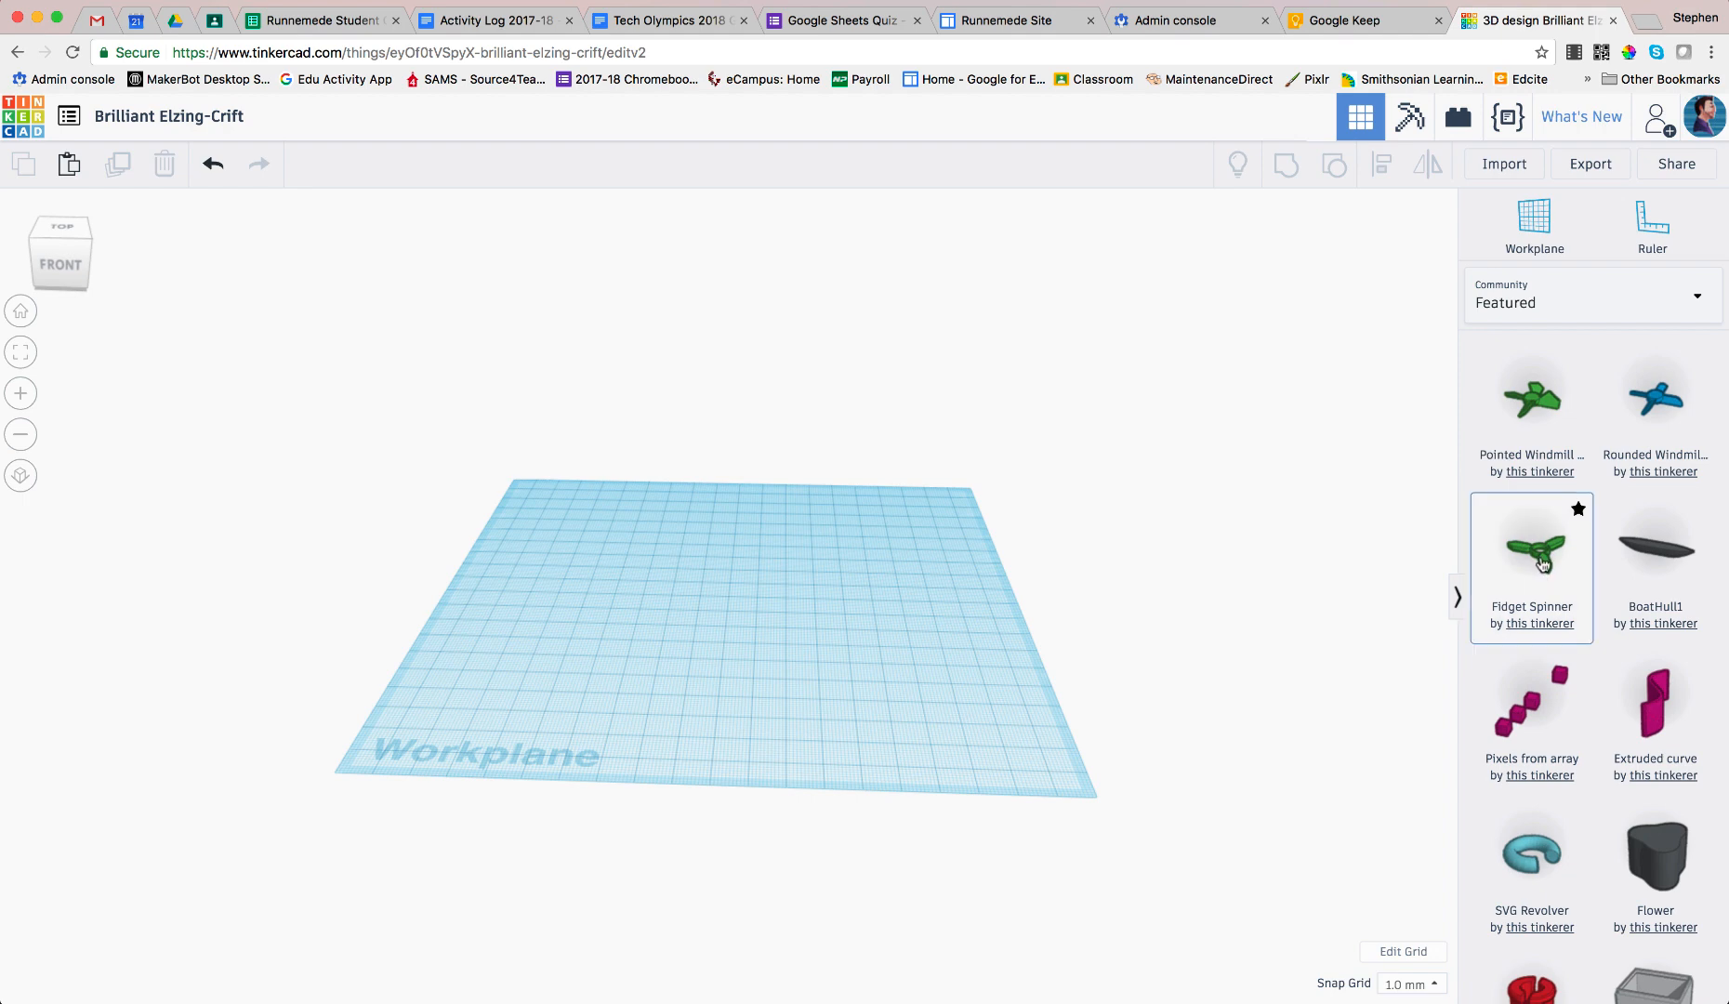
click(823, 594)
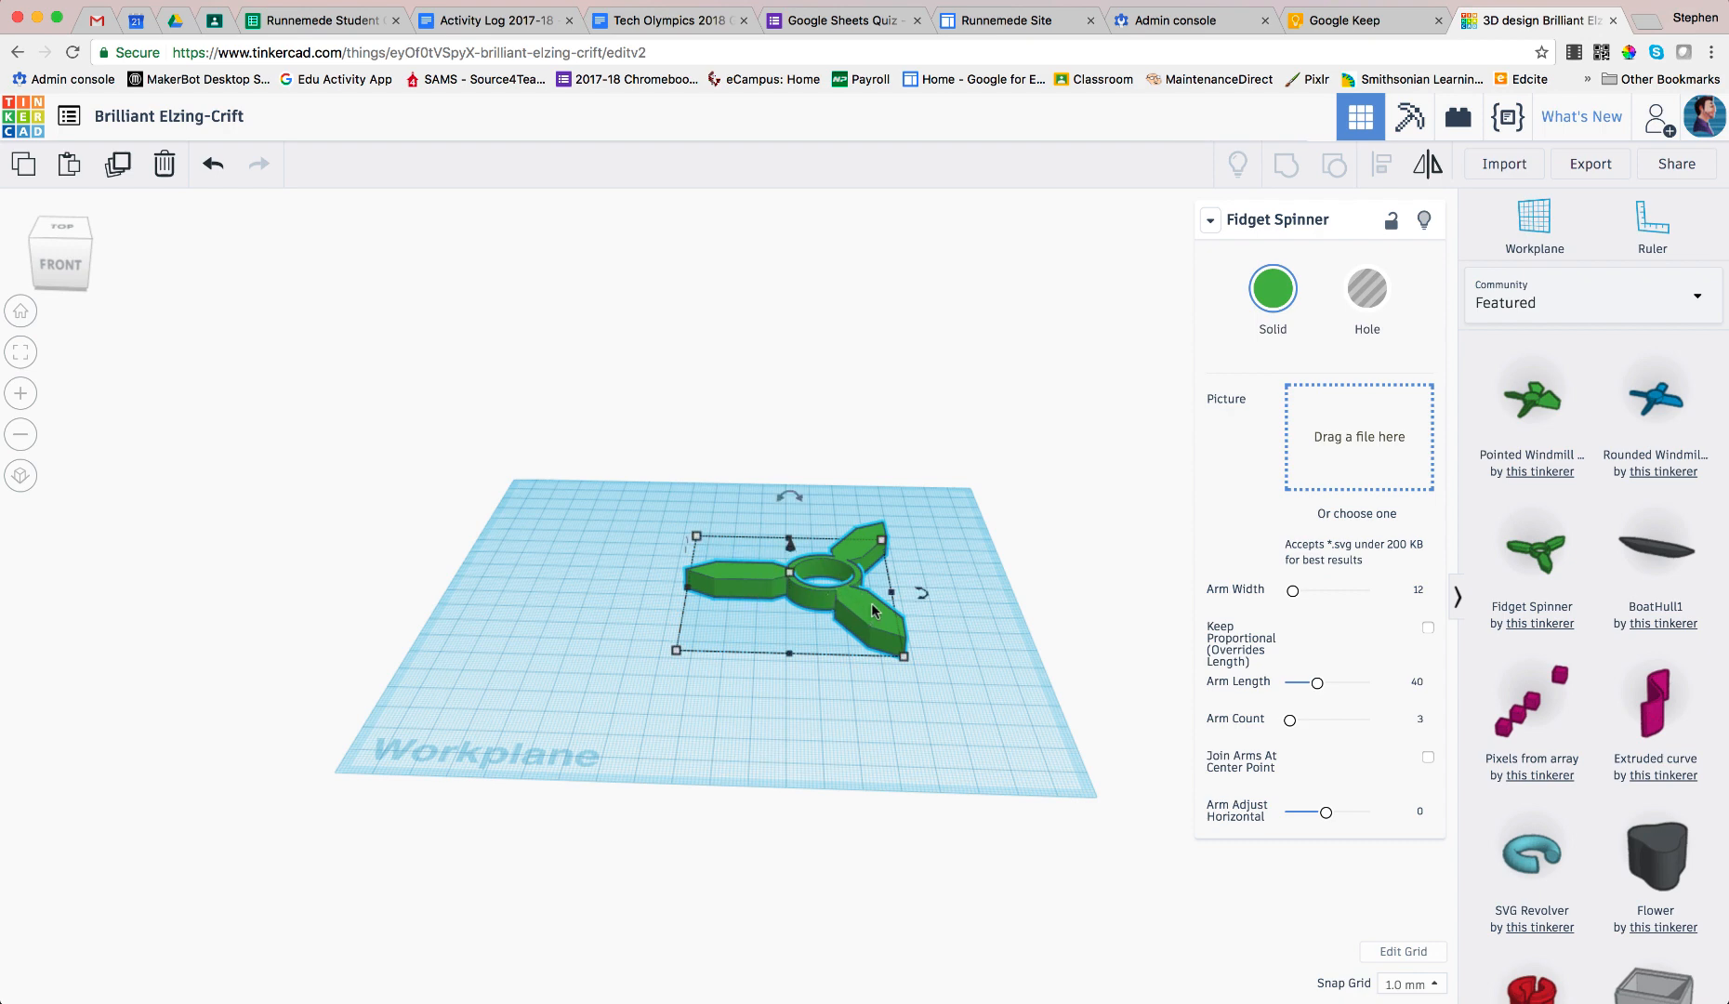
key(Delete)
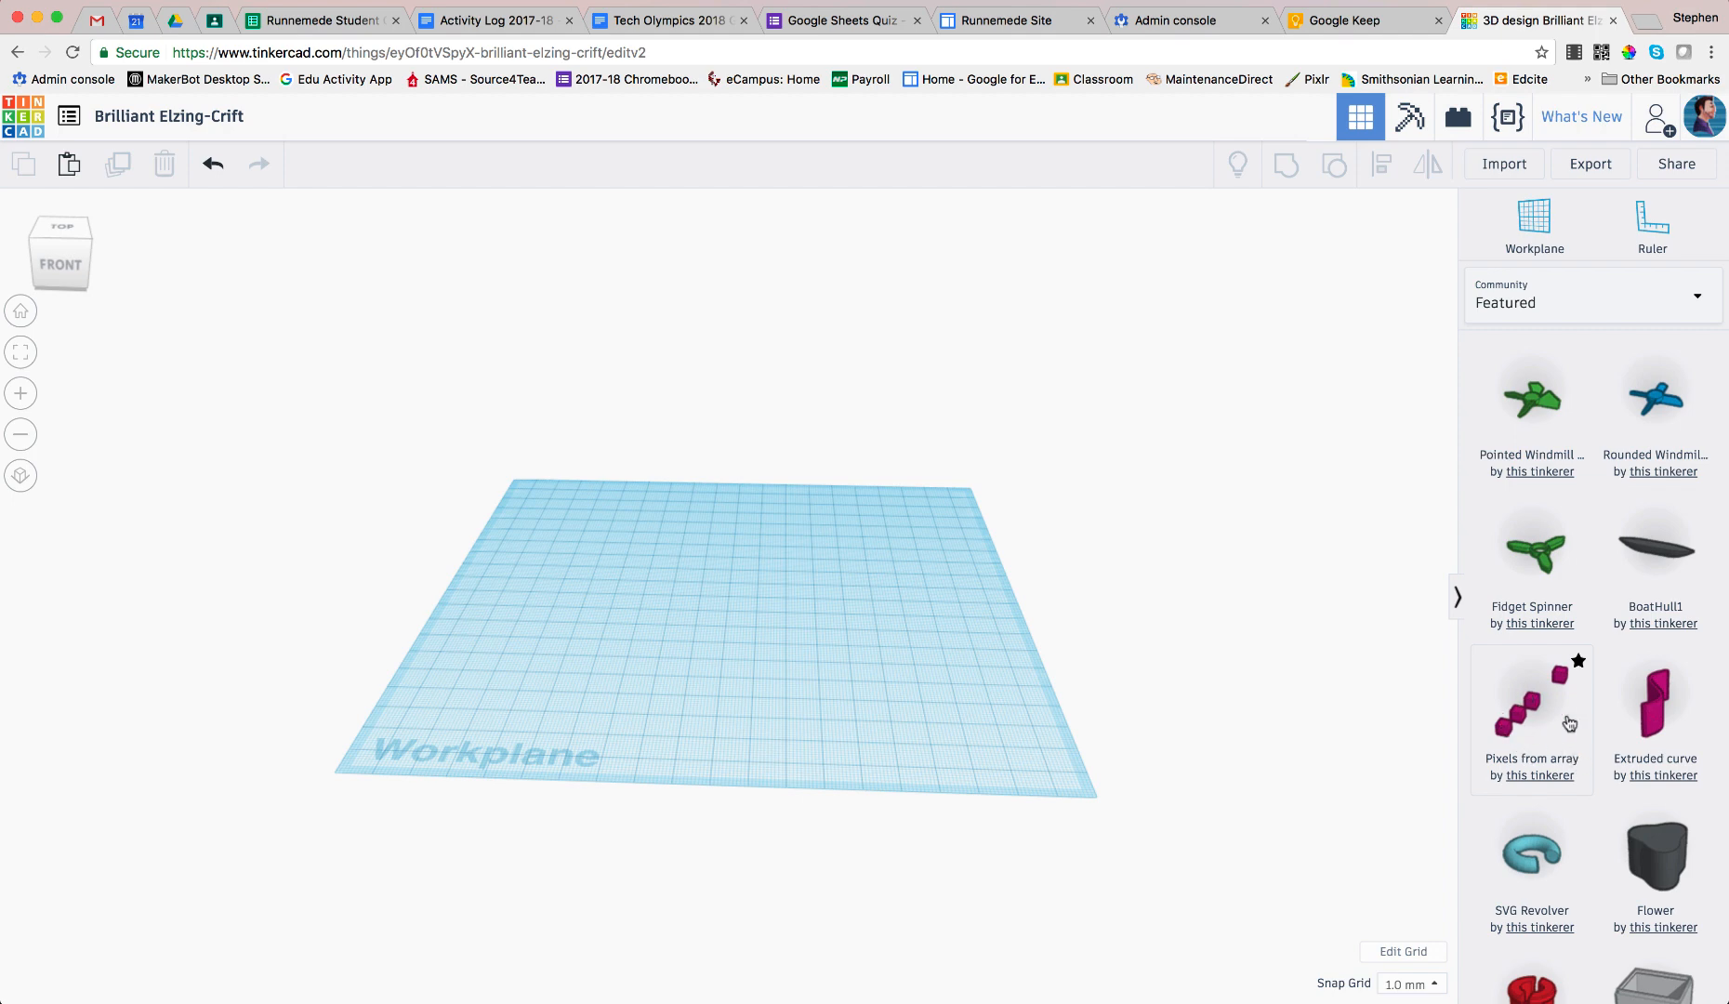
Try out the Flower shape with 8 petals and a petal length of about 44.25, and delete it.
scroll(1570, 723, down, 5)
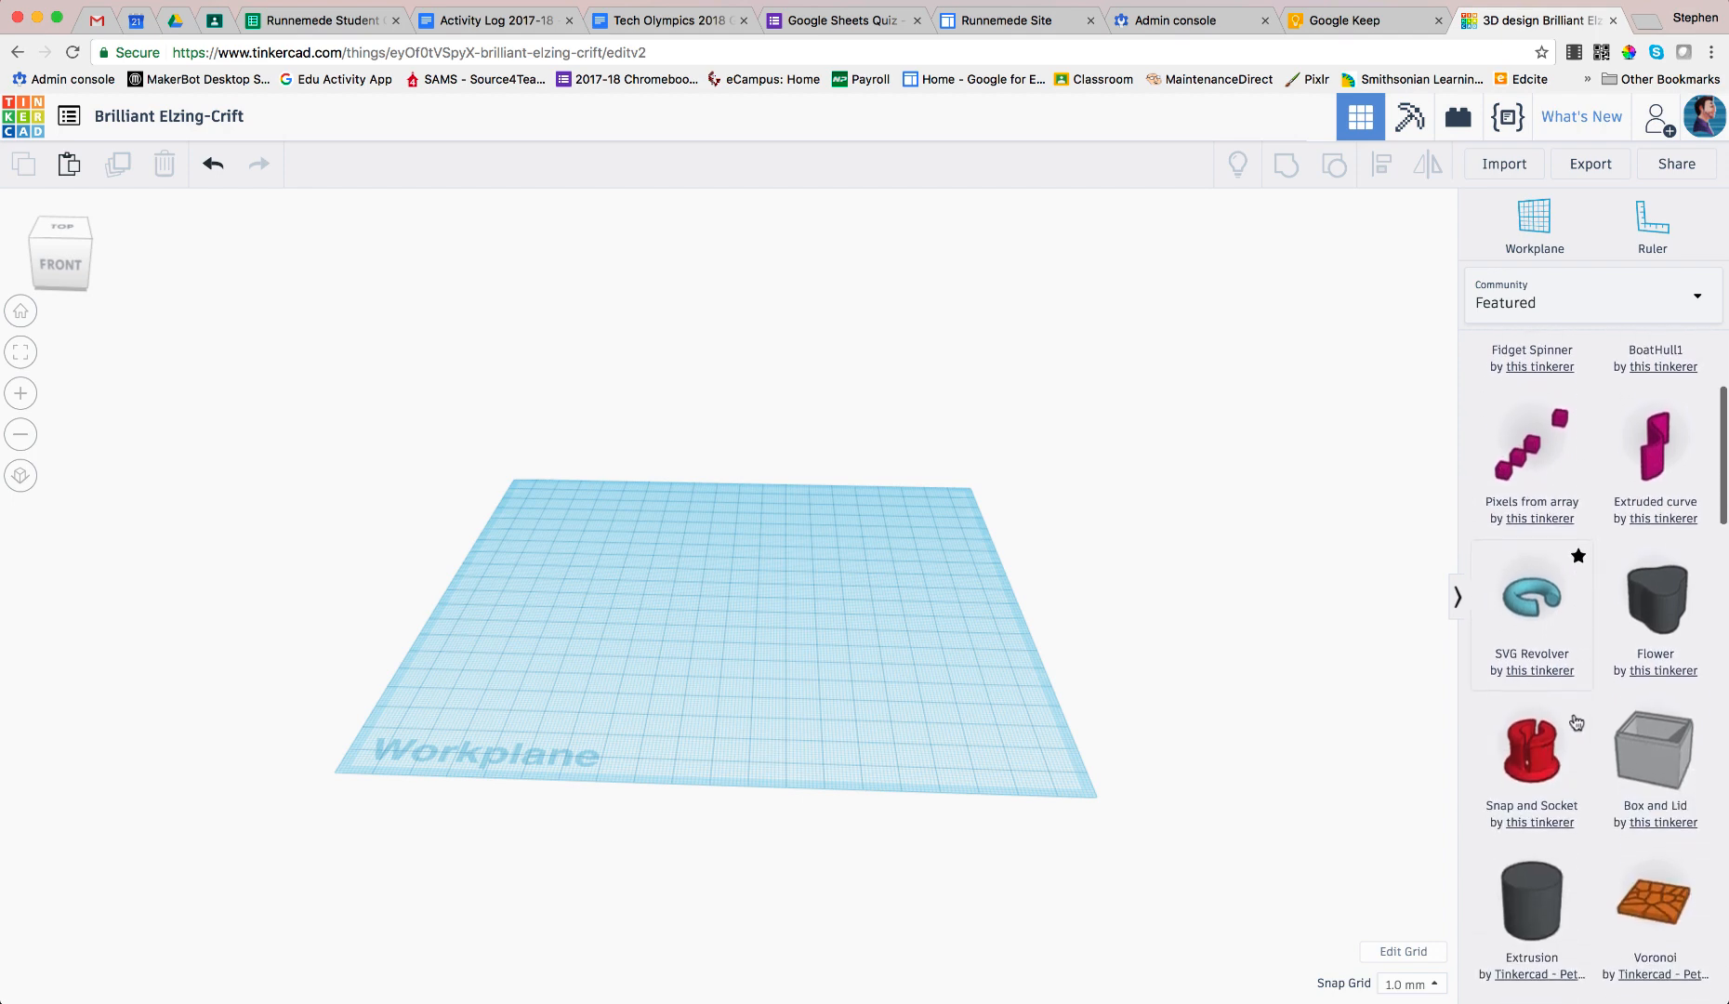
drag(1658, 609, 809, 660)
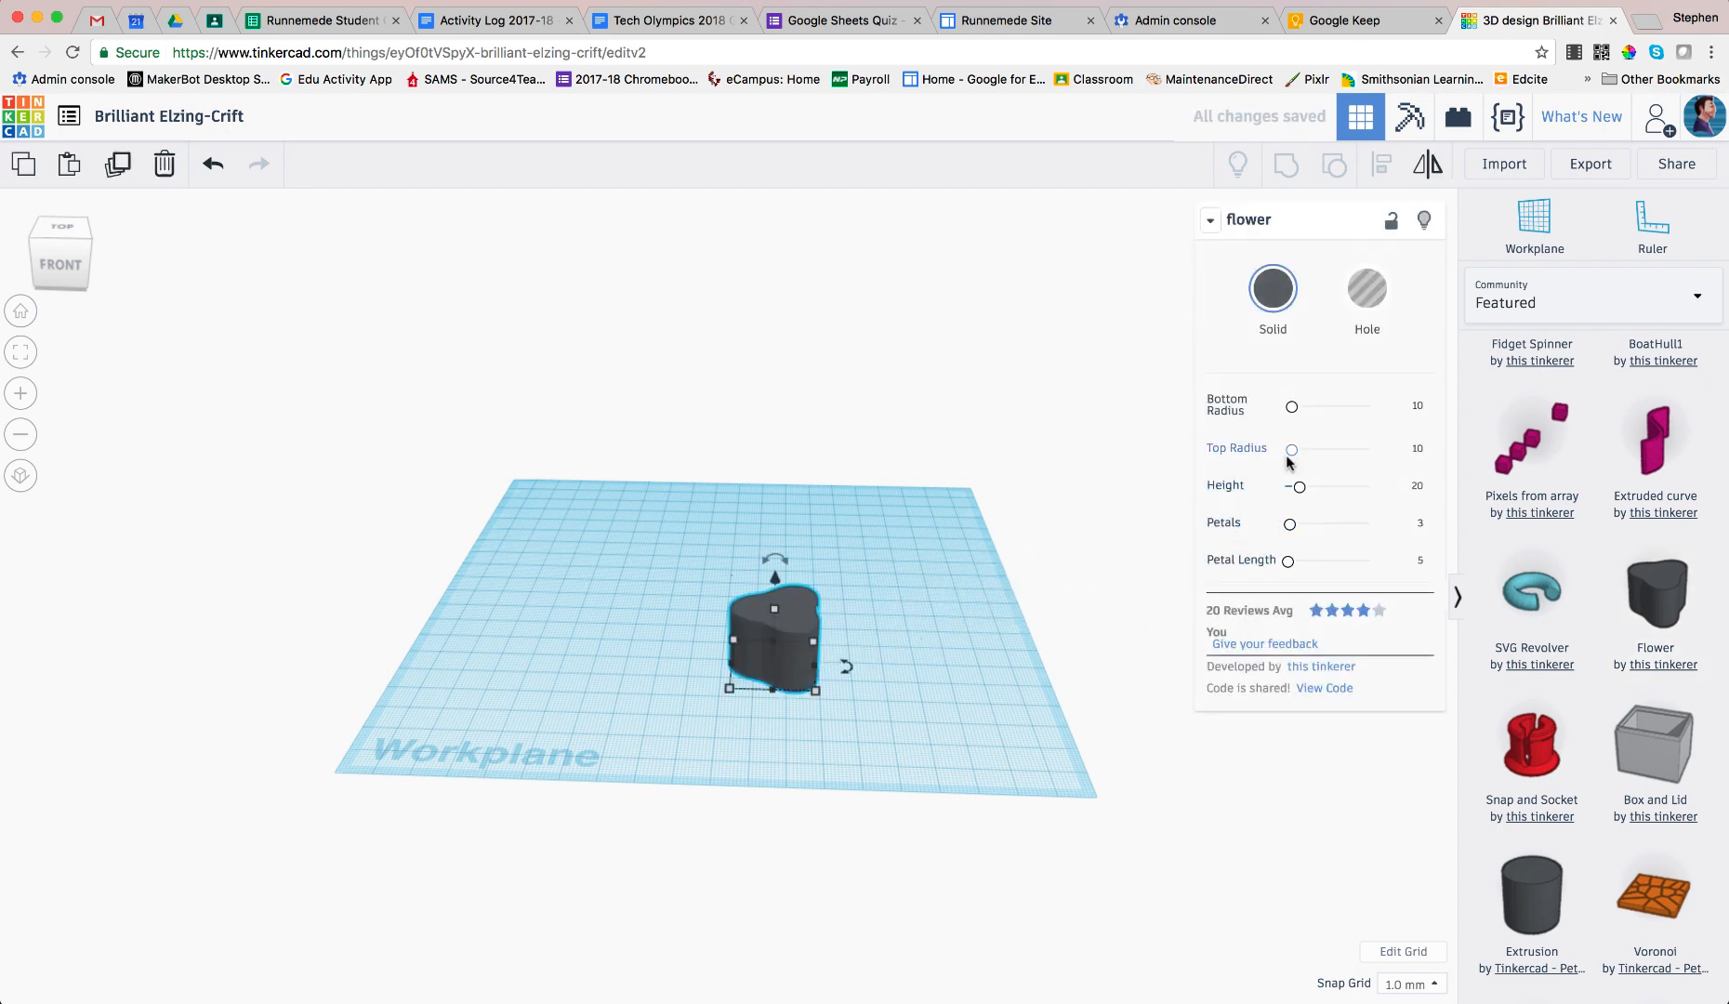
drag(1290, 523, 1325, 569)
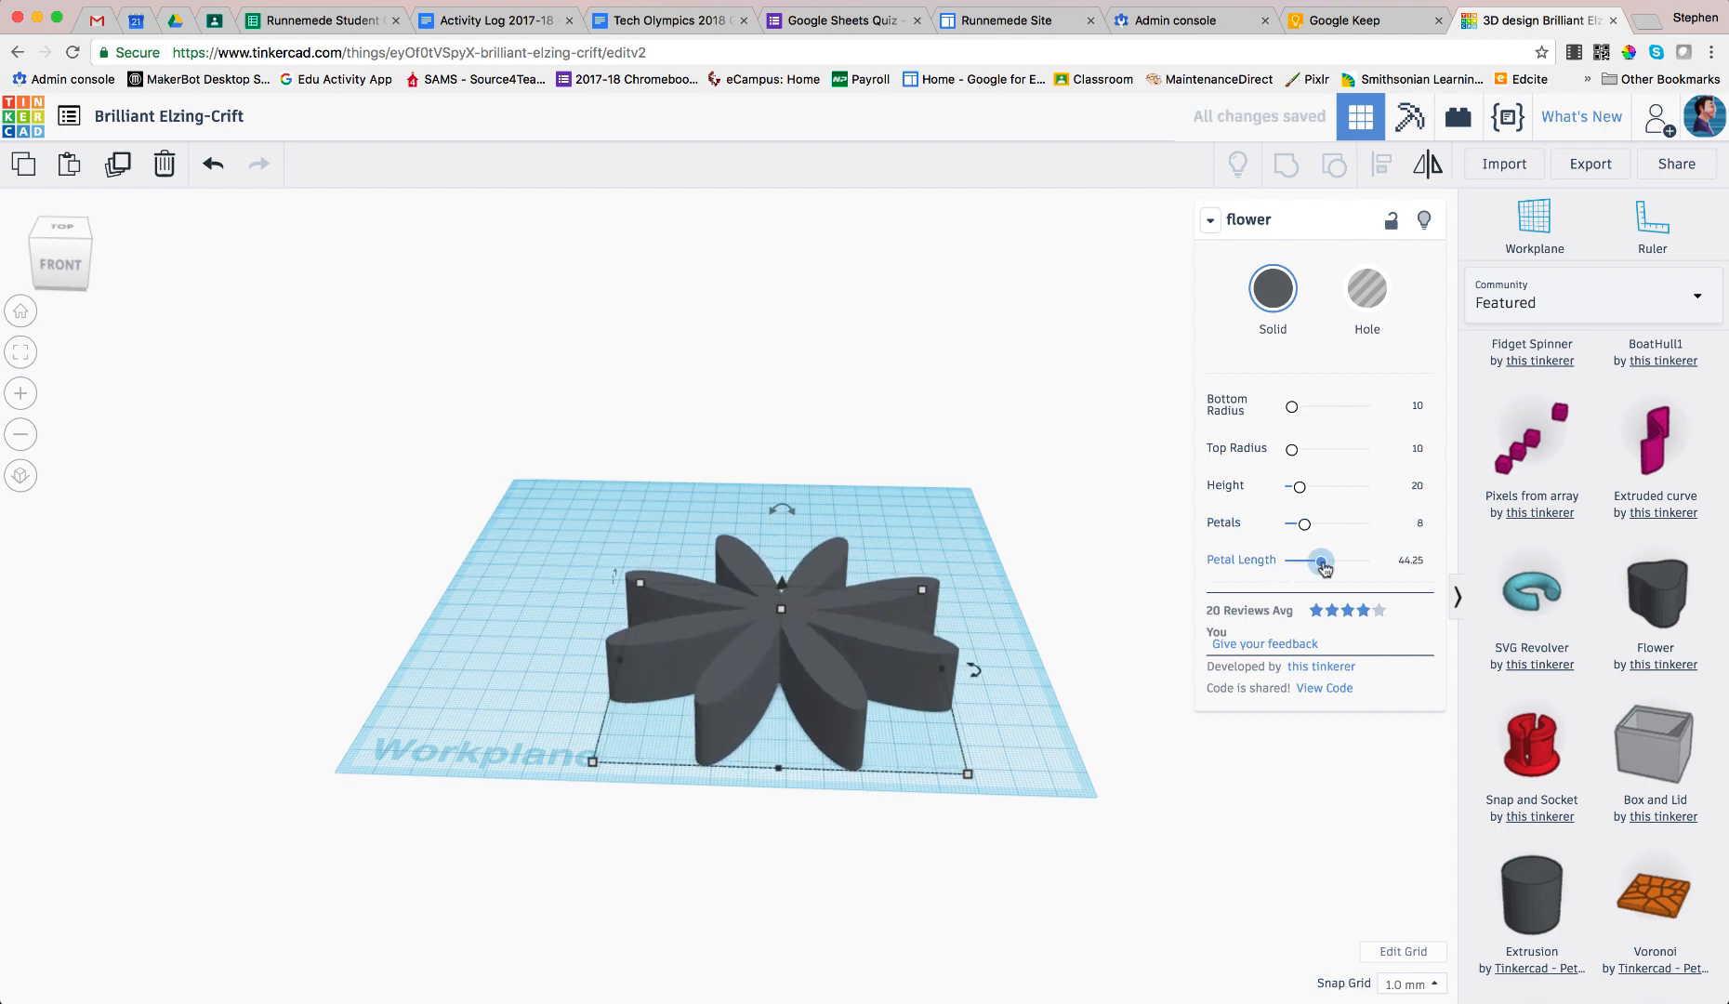
scroll(1039, 574, down, 4)
key(Delete)
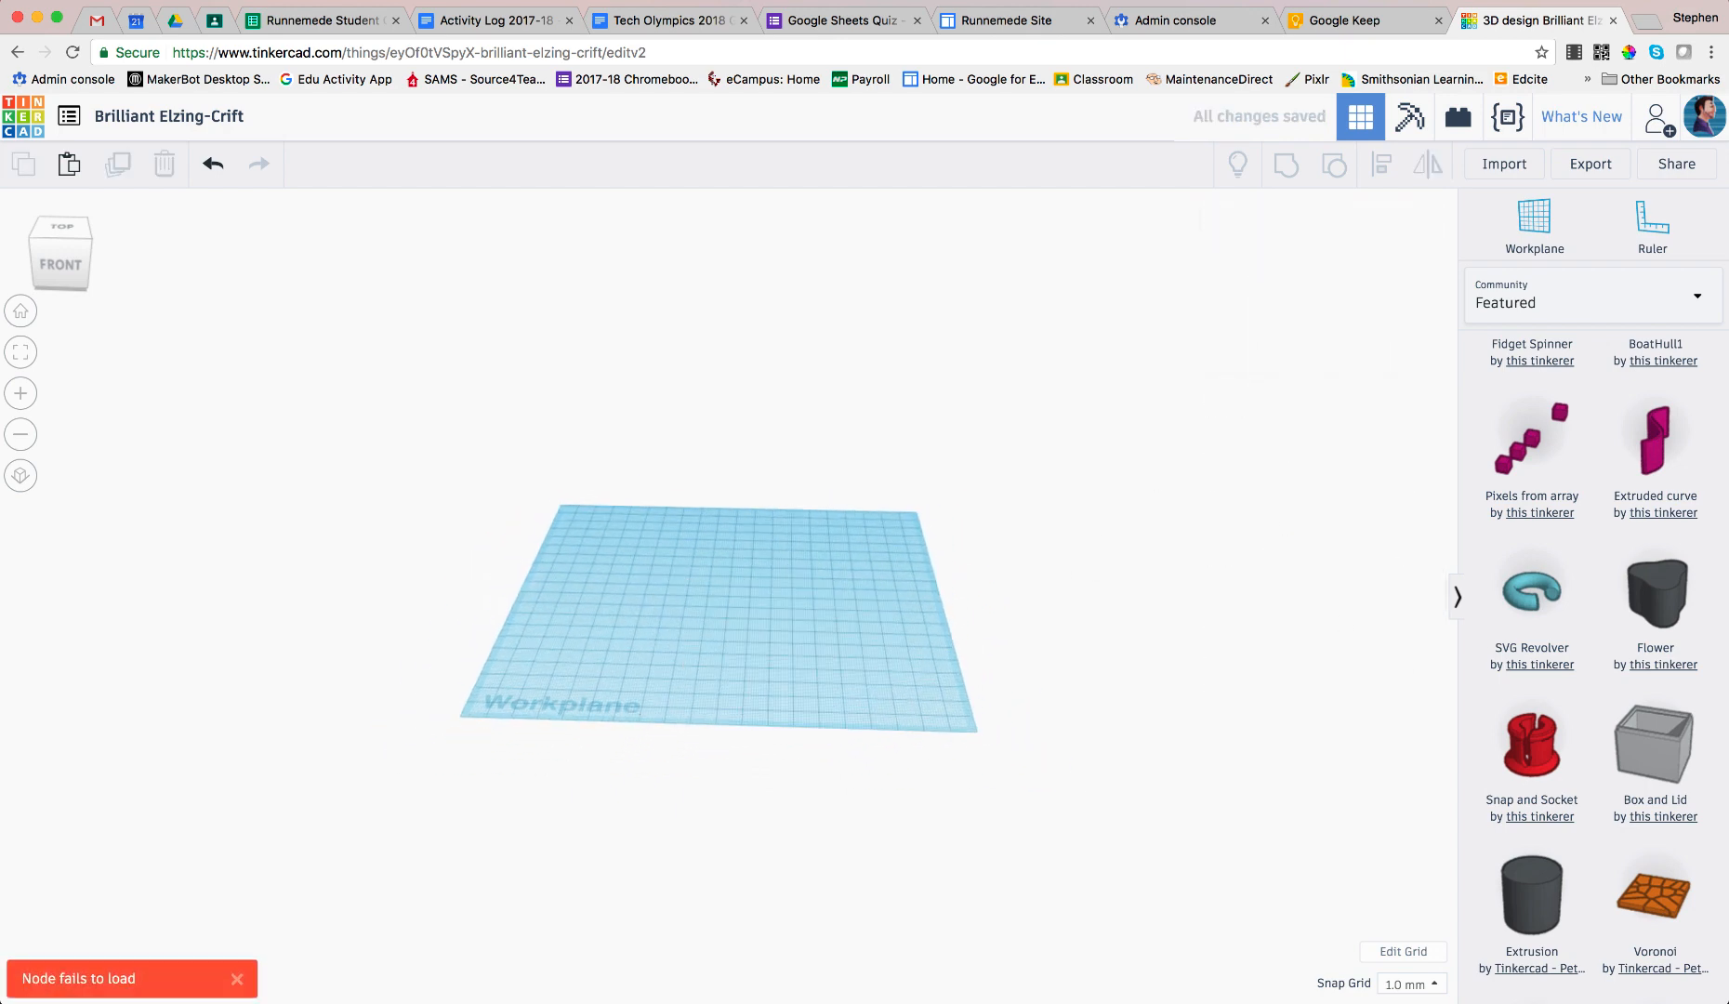
Try out the Snap and Socket shape and an arch building block about 67.57 long on the workplane, deleting both.
drag(1544, 750, 668, 599)
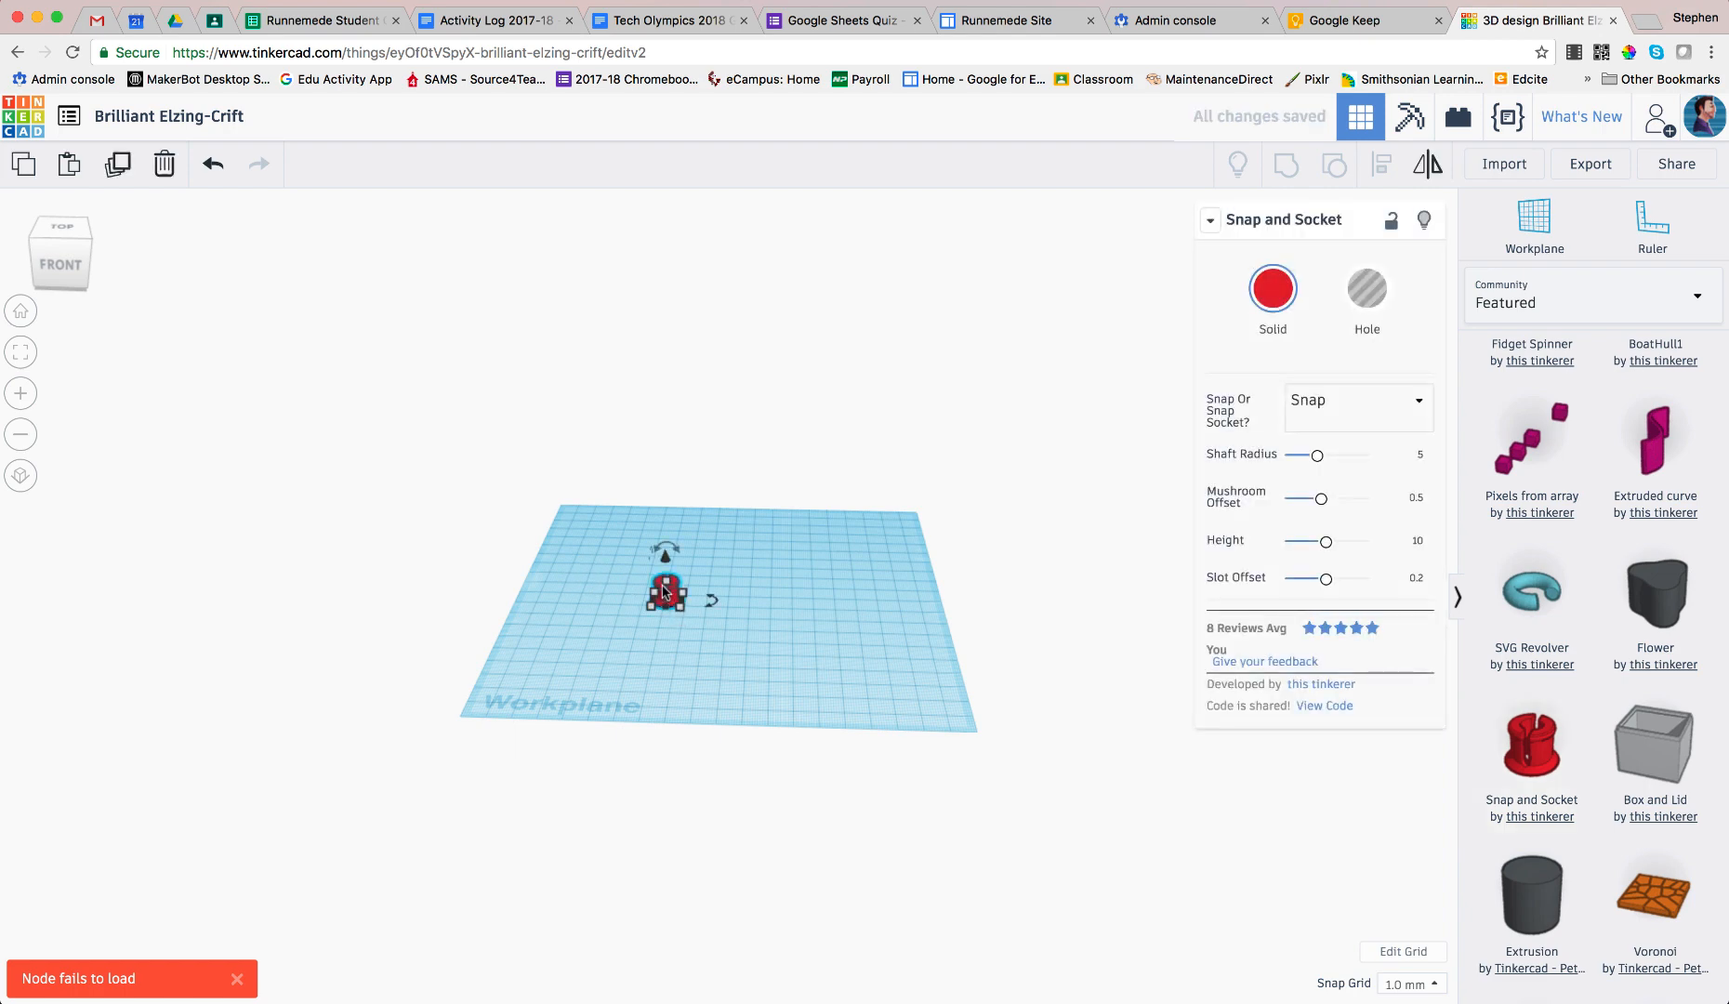
key(Delete)
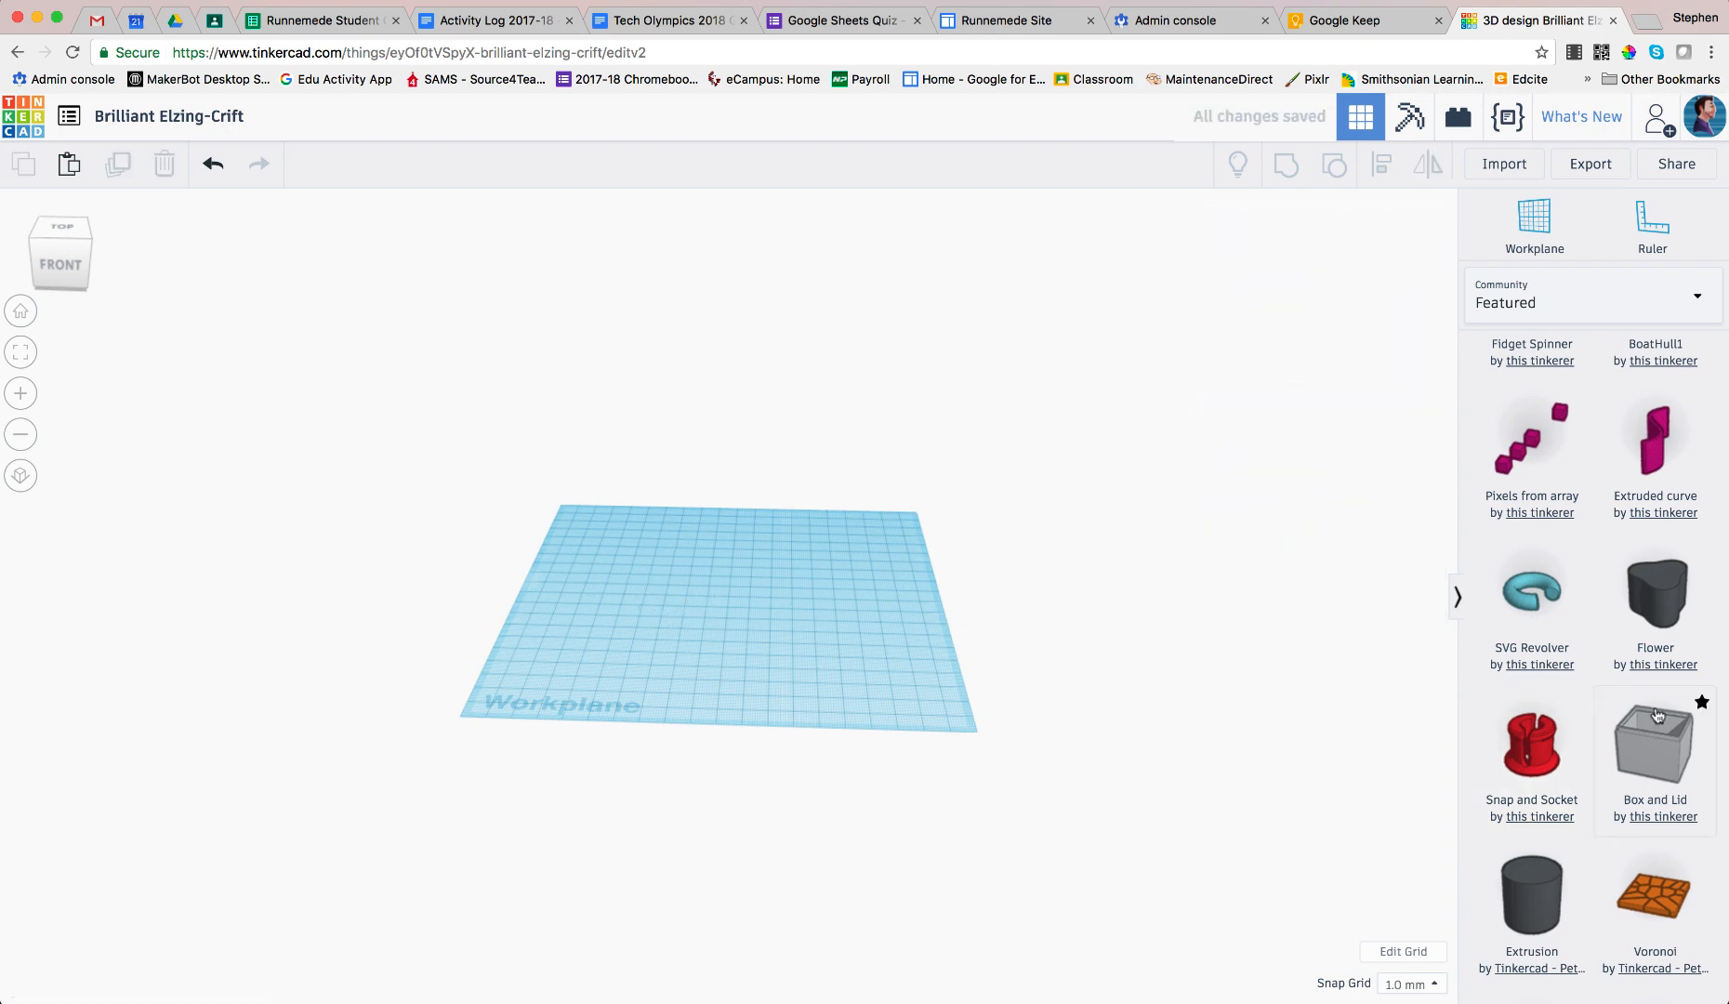
scroll(1578, 757, down, 5)
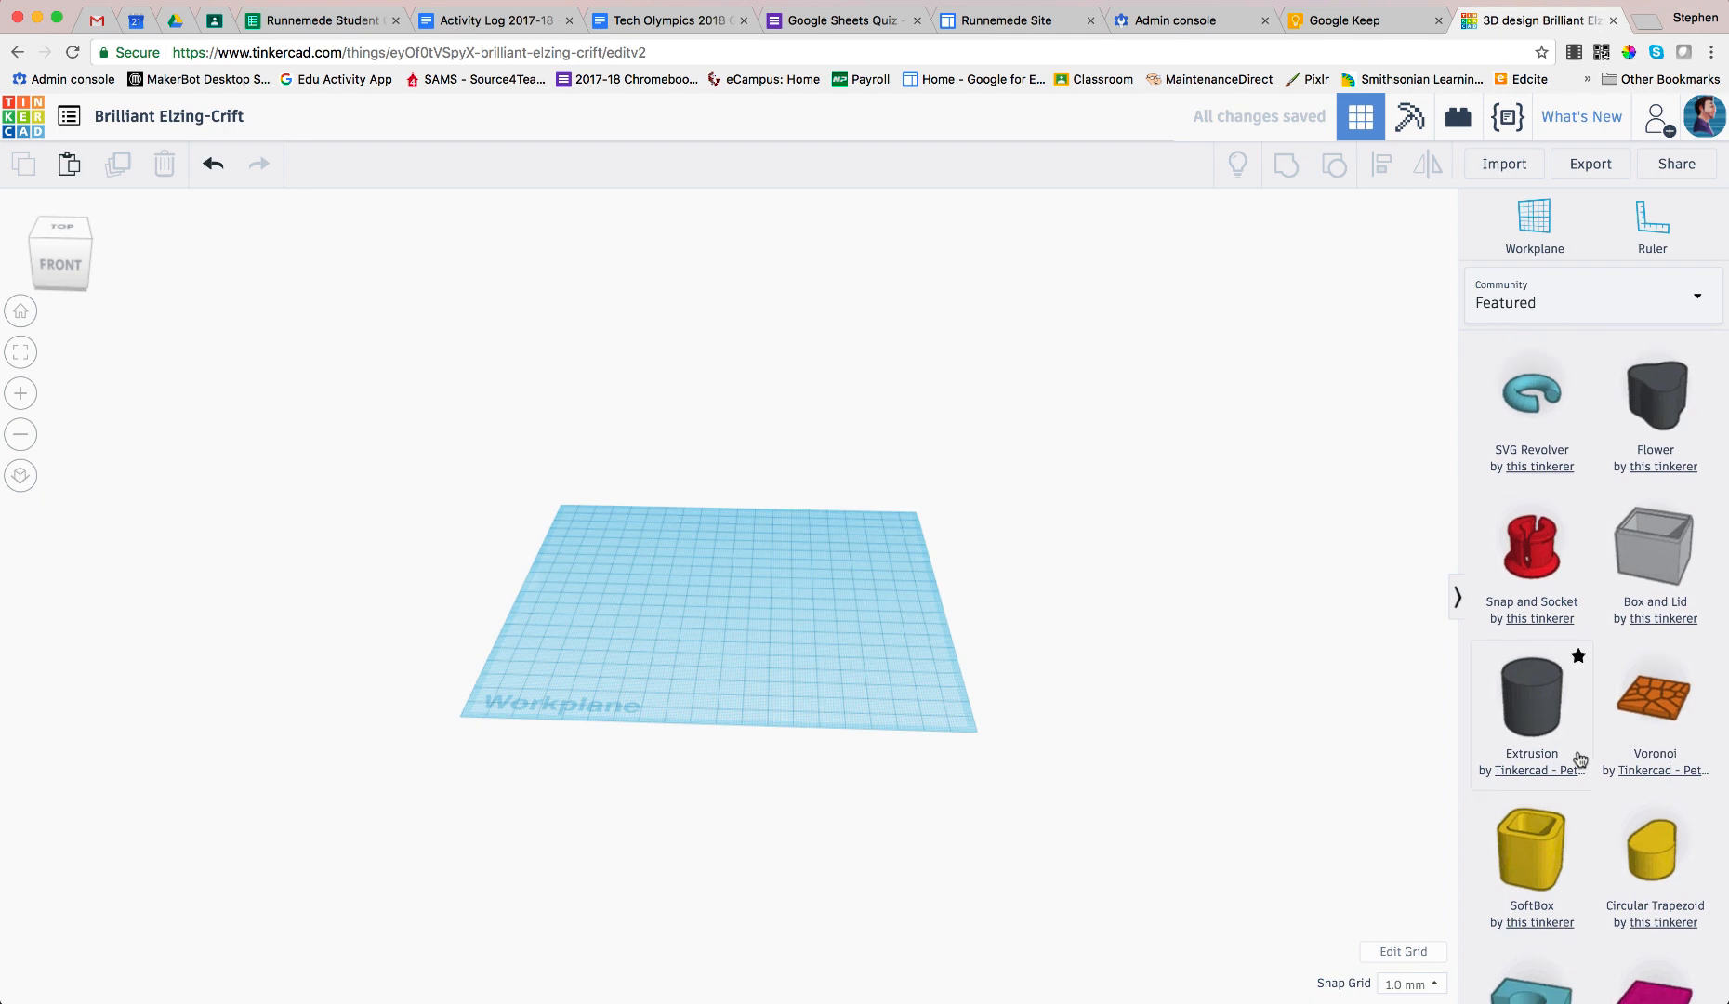
scroll(1579, 759, down, 6)
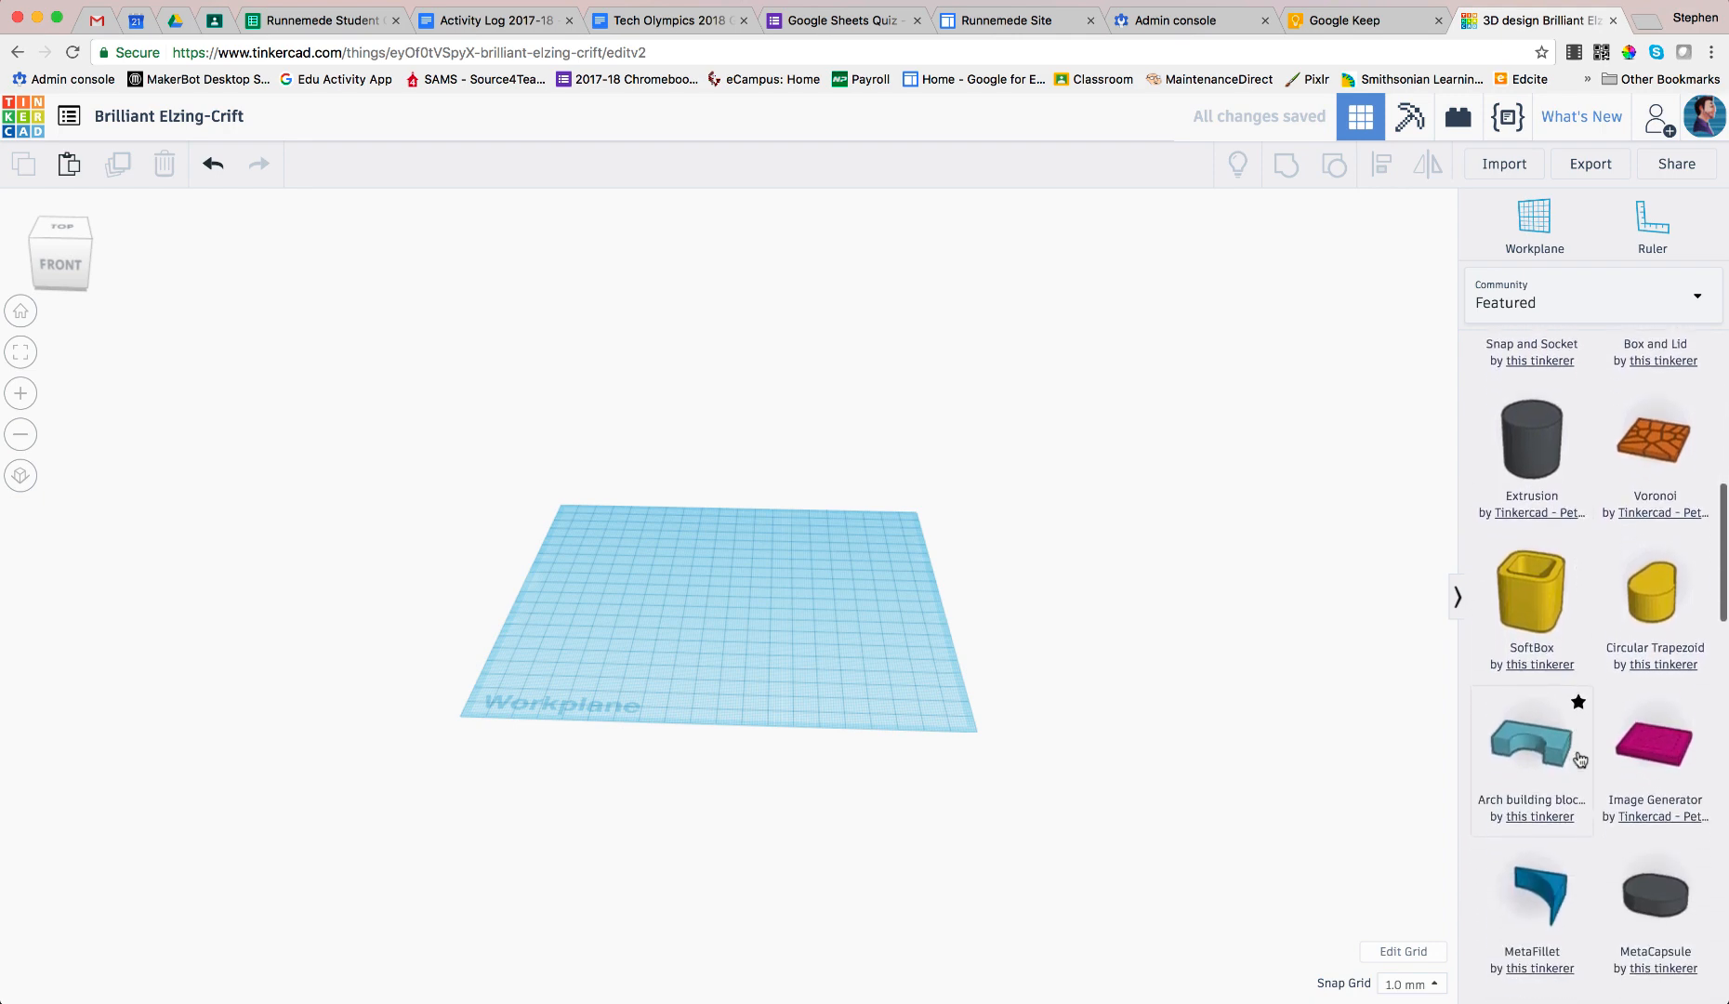
drag(1474, 669, 697, 632)
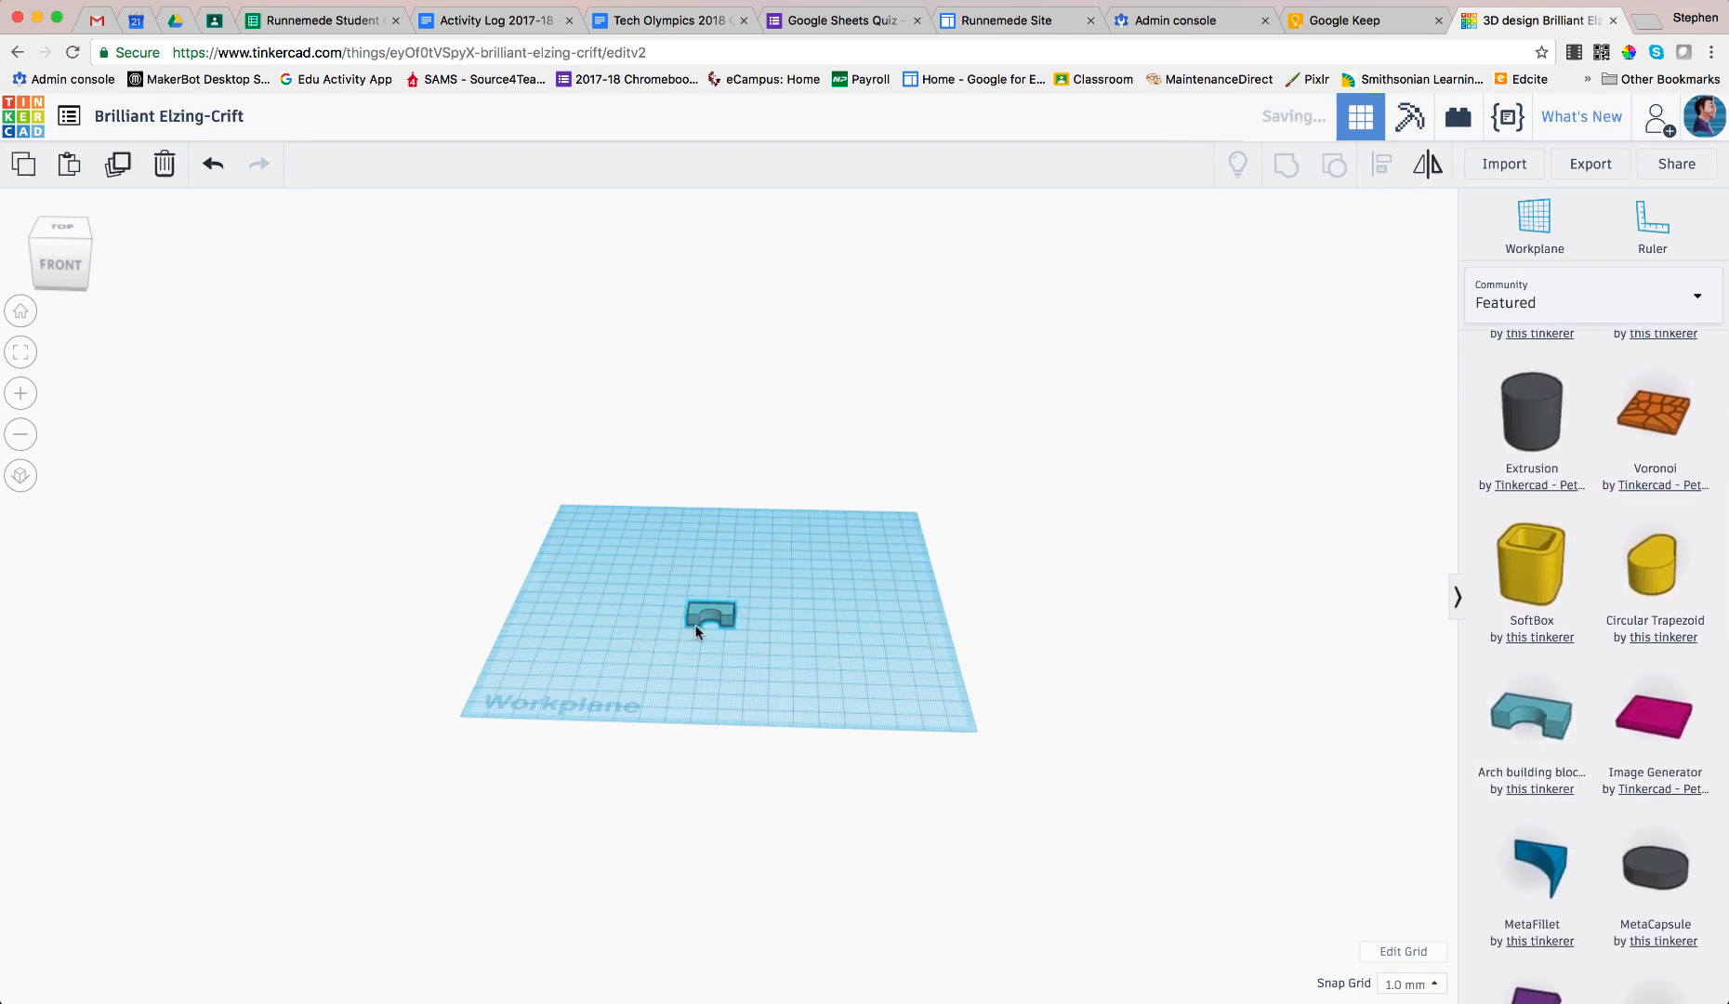
drag(1301, 401, 1341, 401)
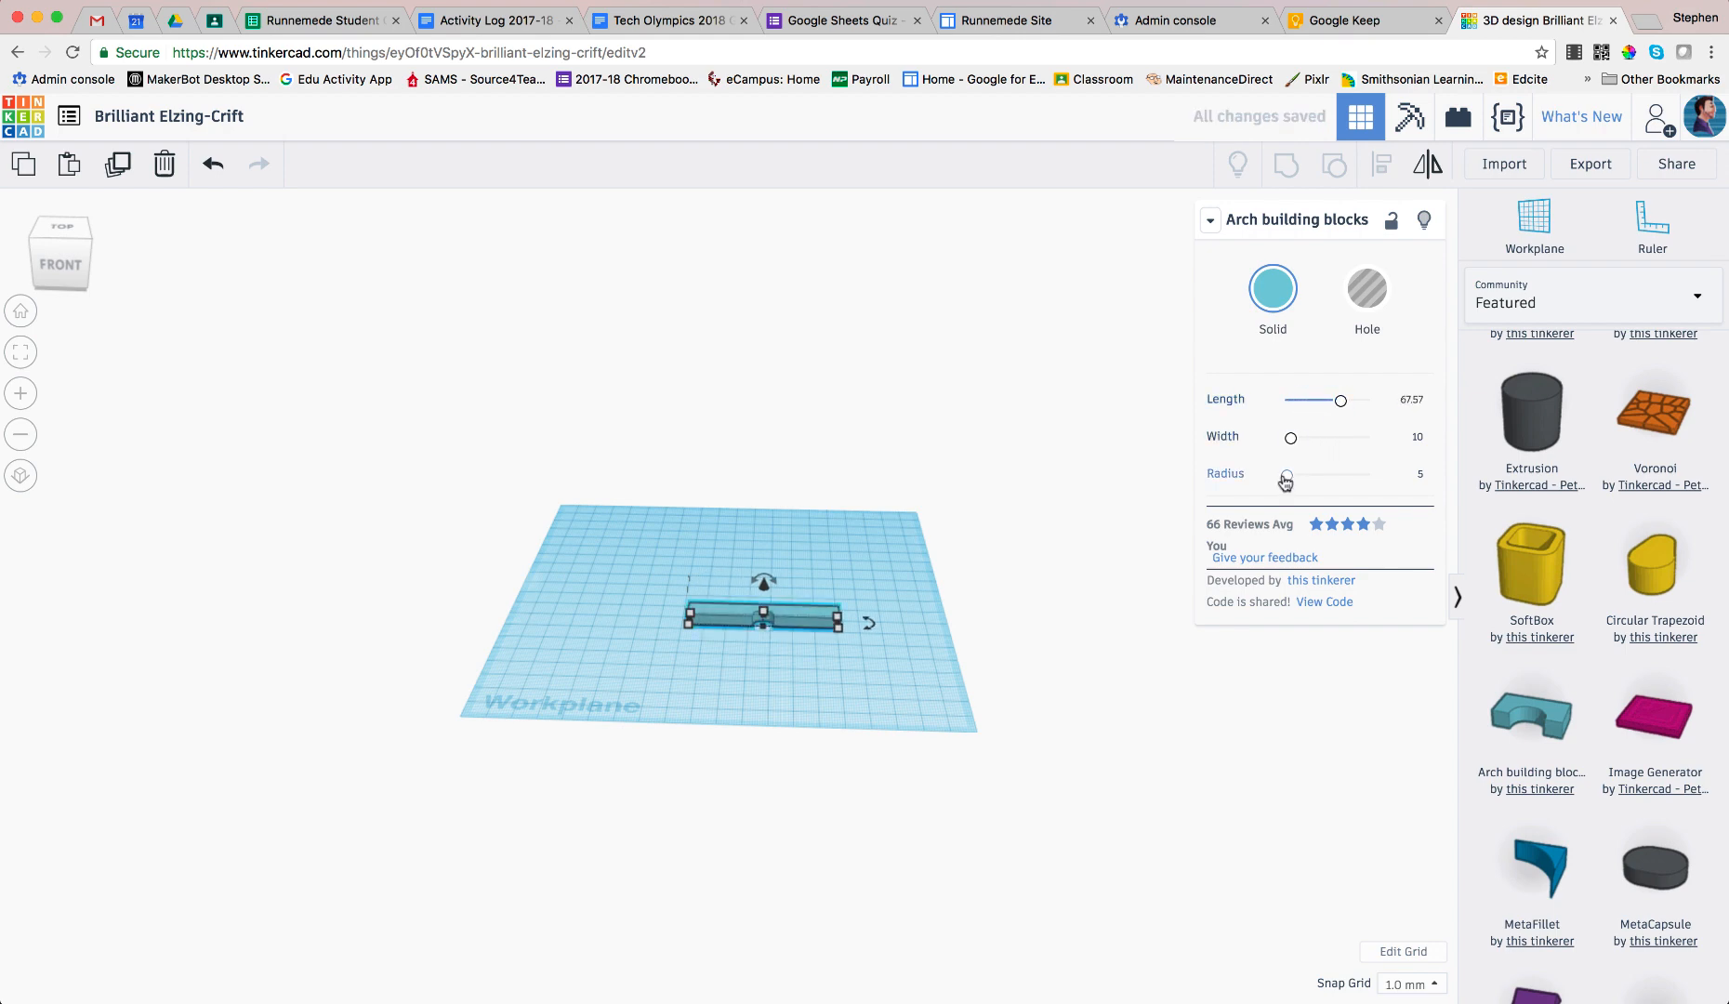
drag(1286, 478, 1316, 449)
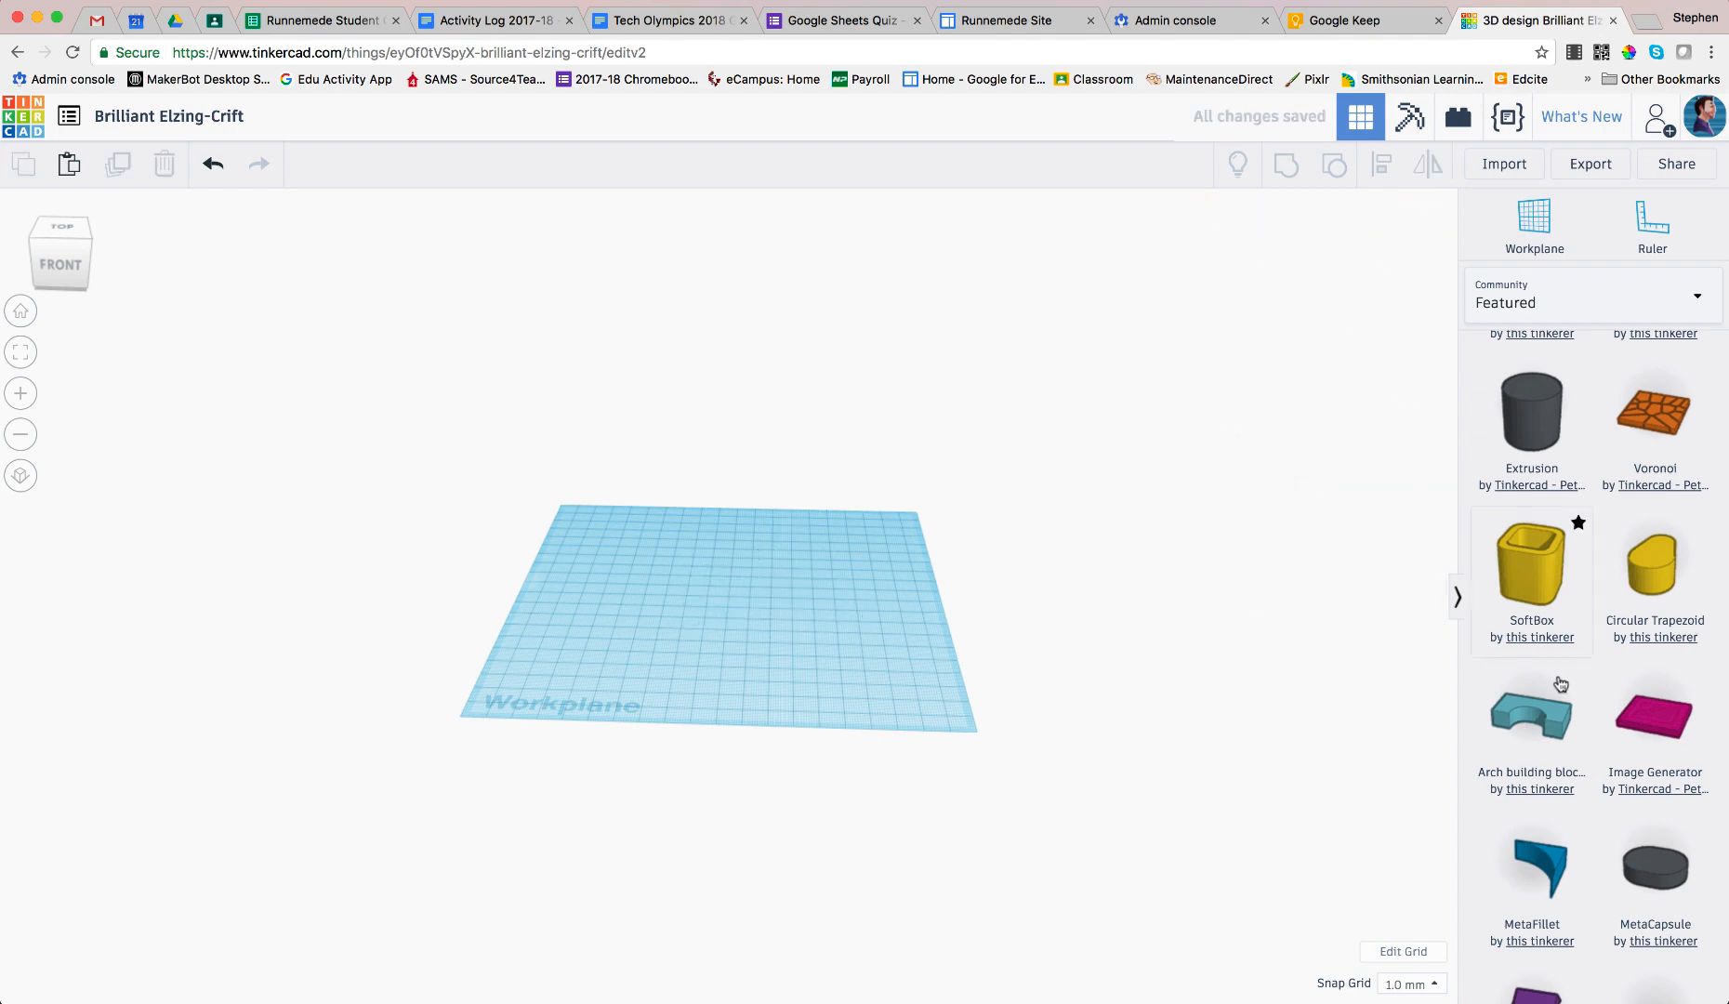
Place an ISO metric thread from the Featured shapes near the middle of the workplane.
scroll(1578, 795, down, 6)
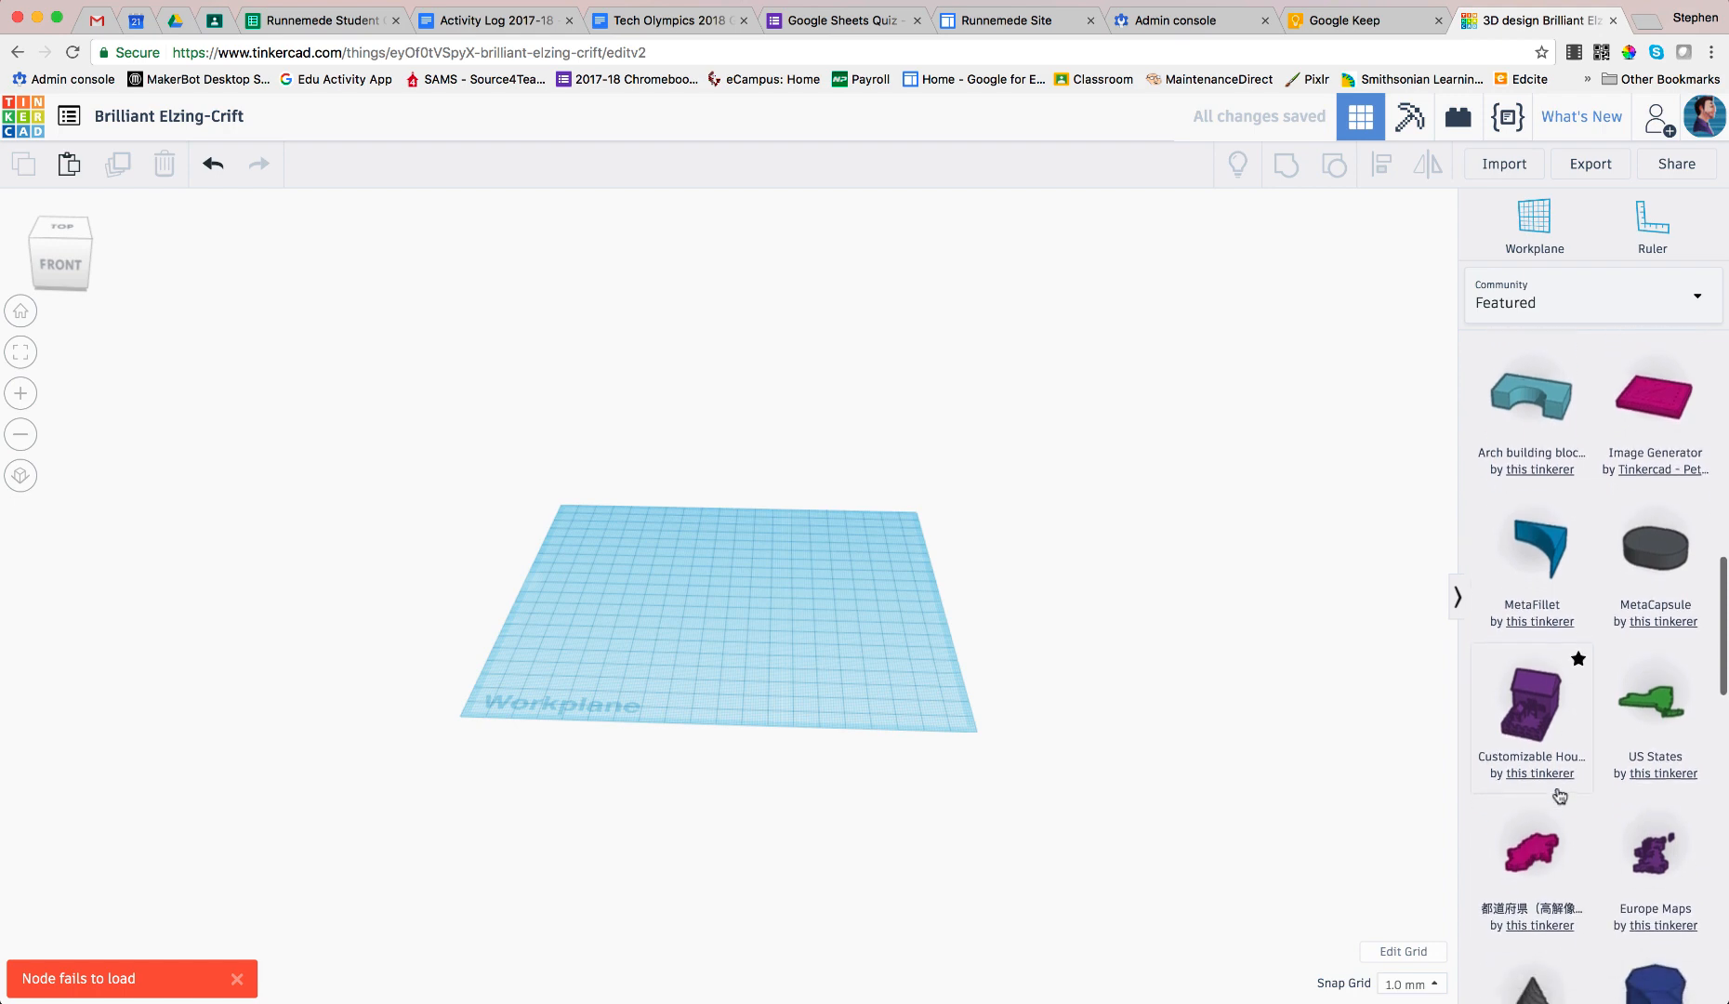
scroll(1560, 796, down, 3)
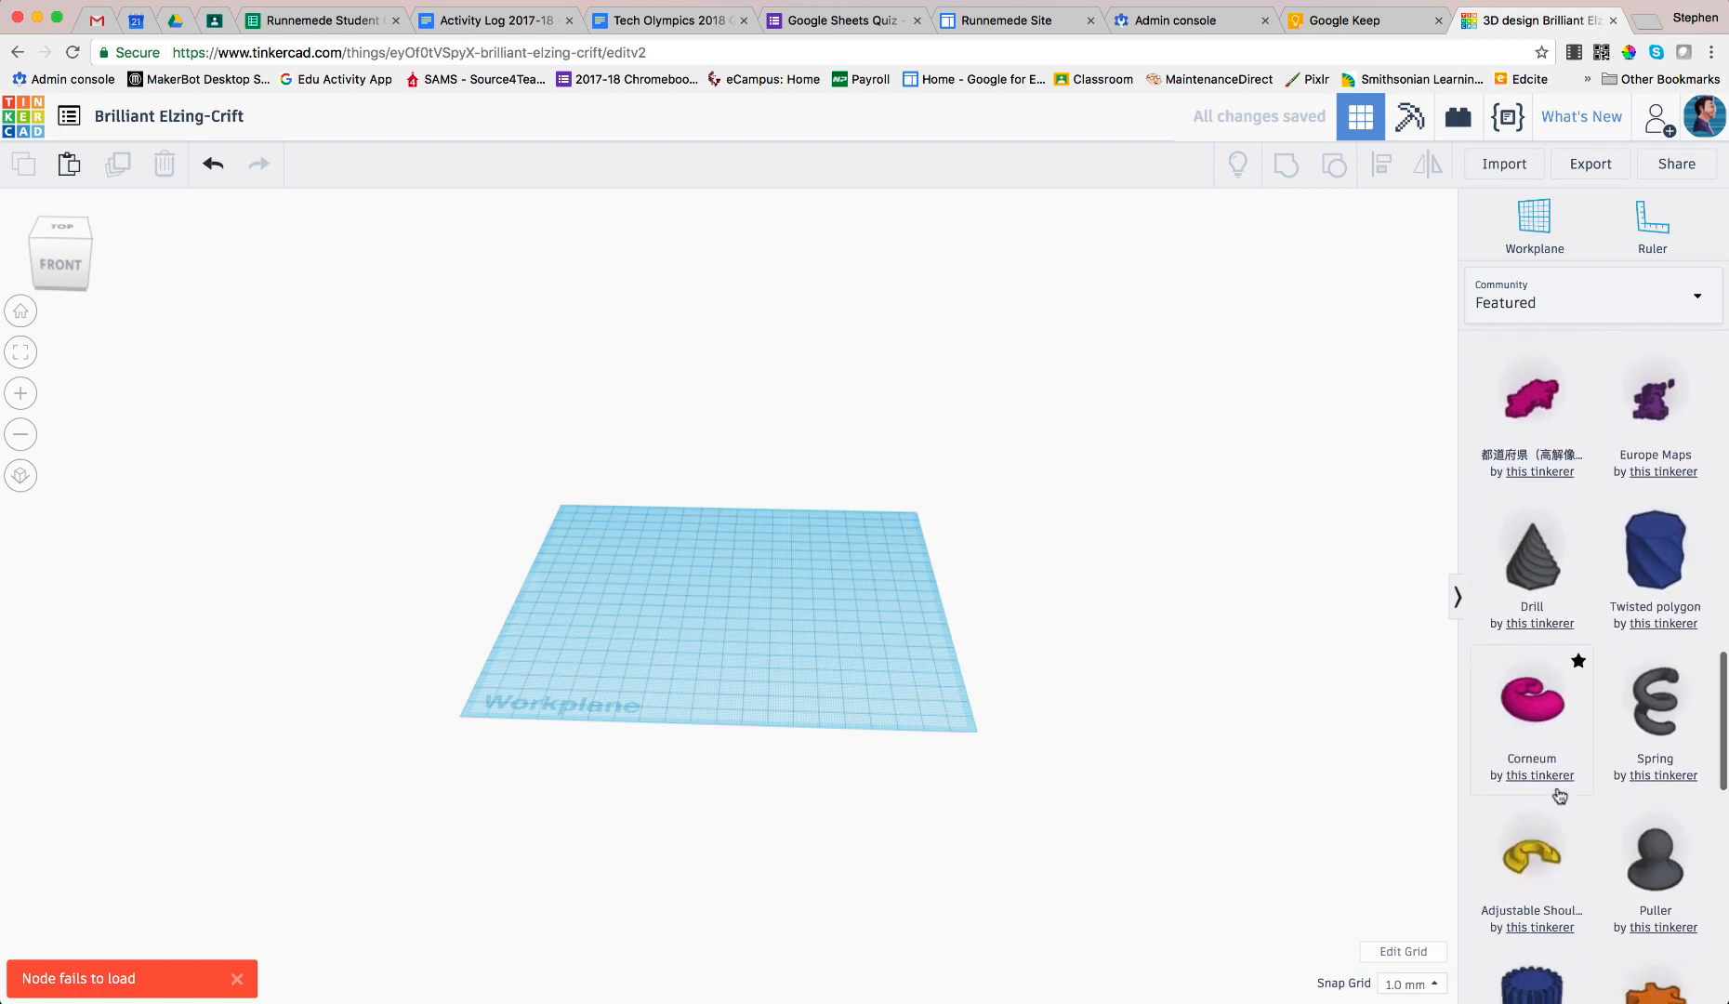
scroll(1560, 796, down, 4)
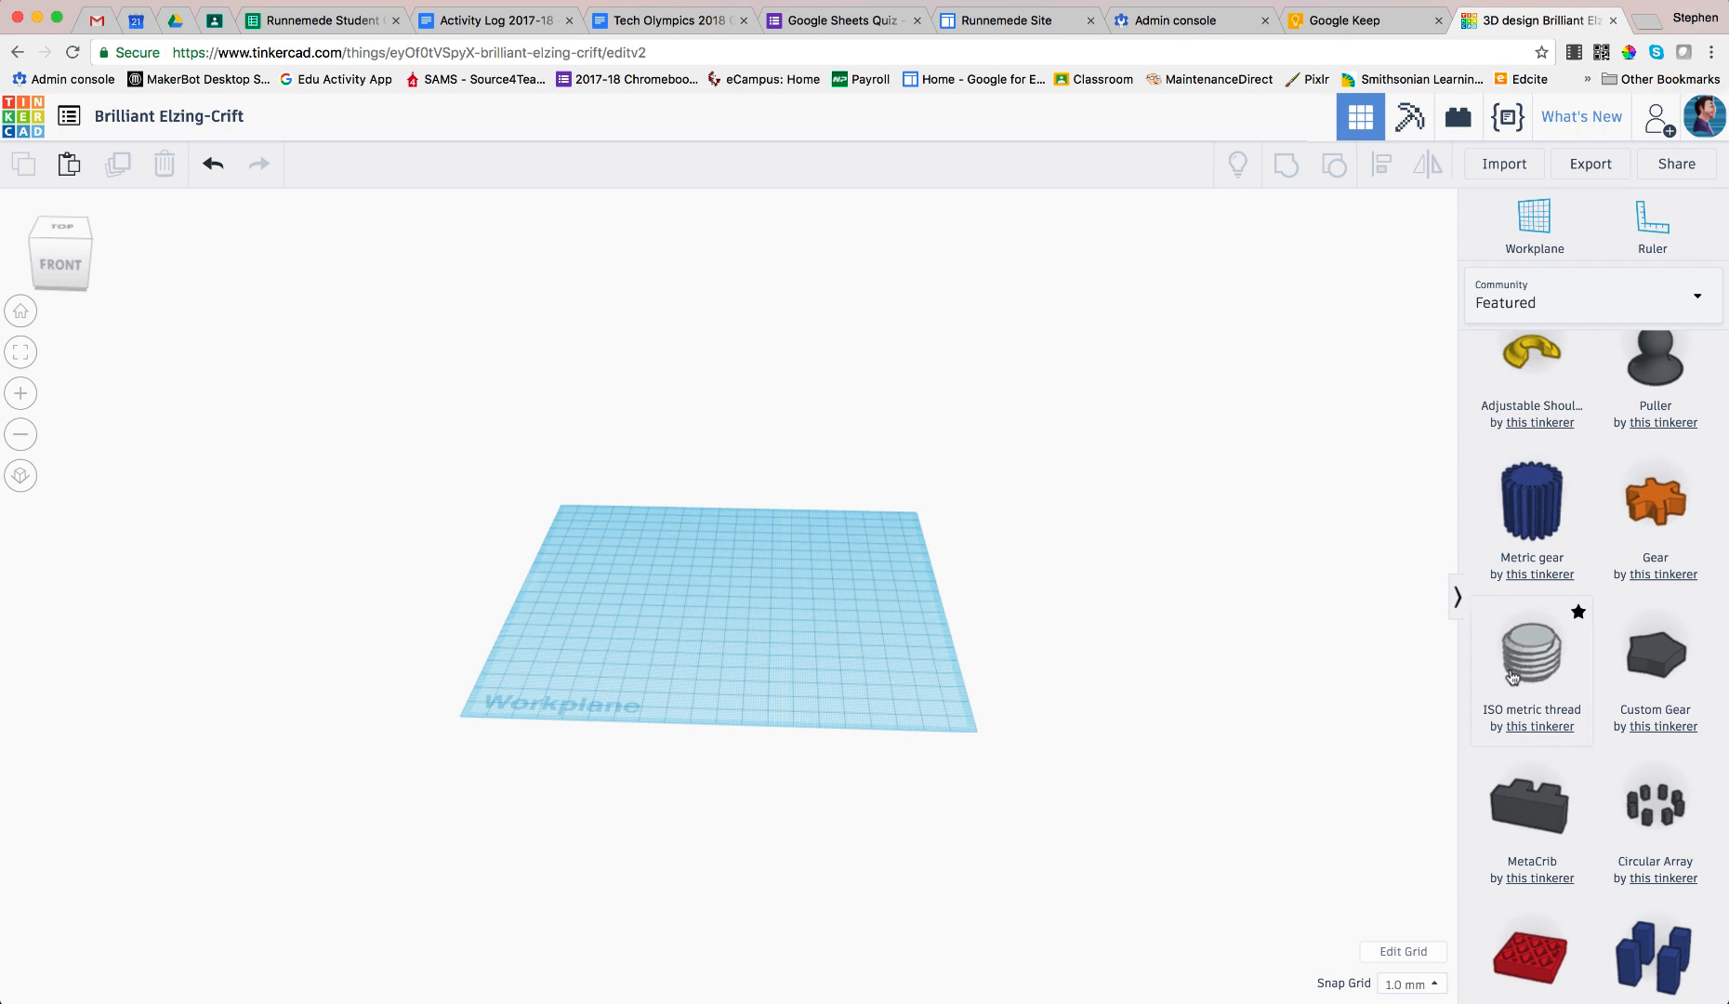
click(1524, 671)
click(814, 627)
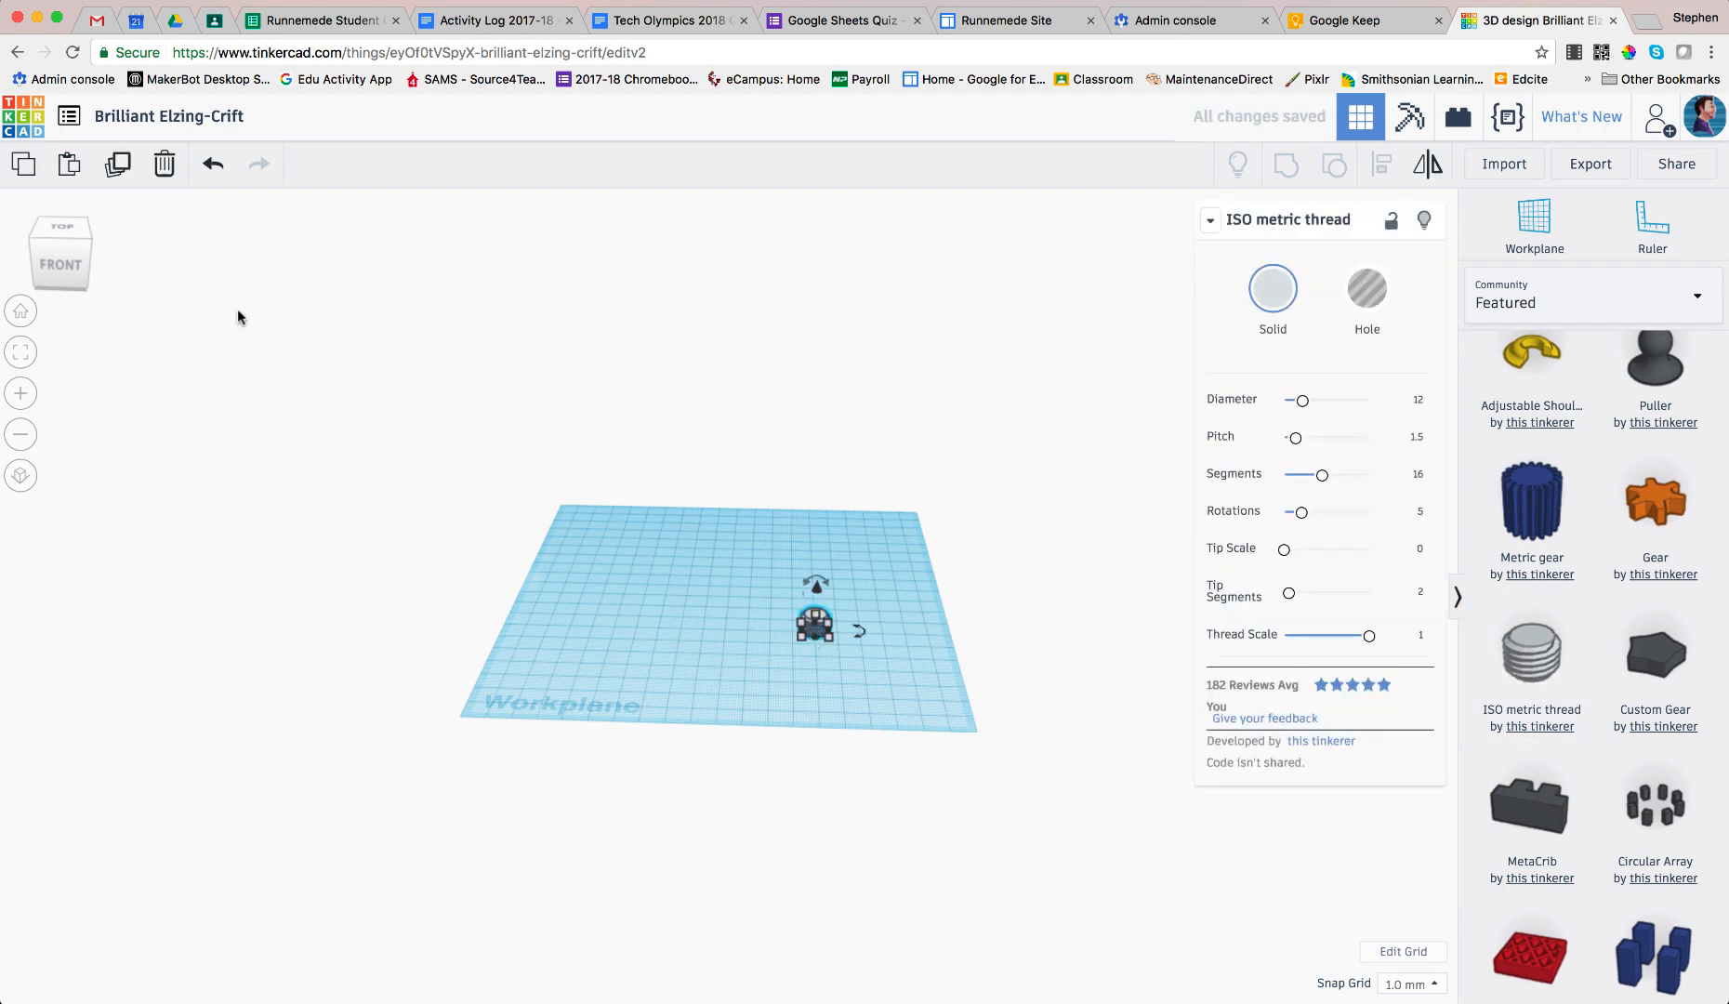
scroll(667, 559, down, 5)
scroll(669, 561, up, 12)
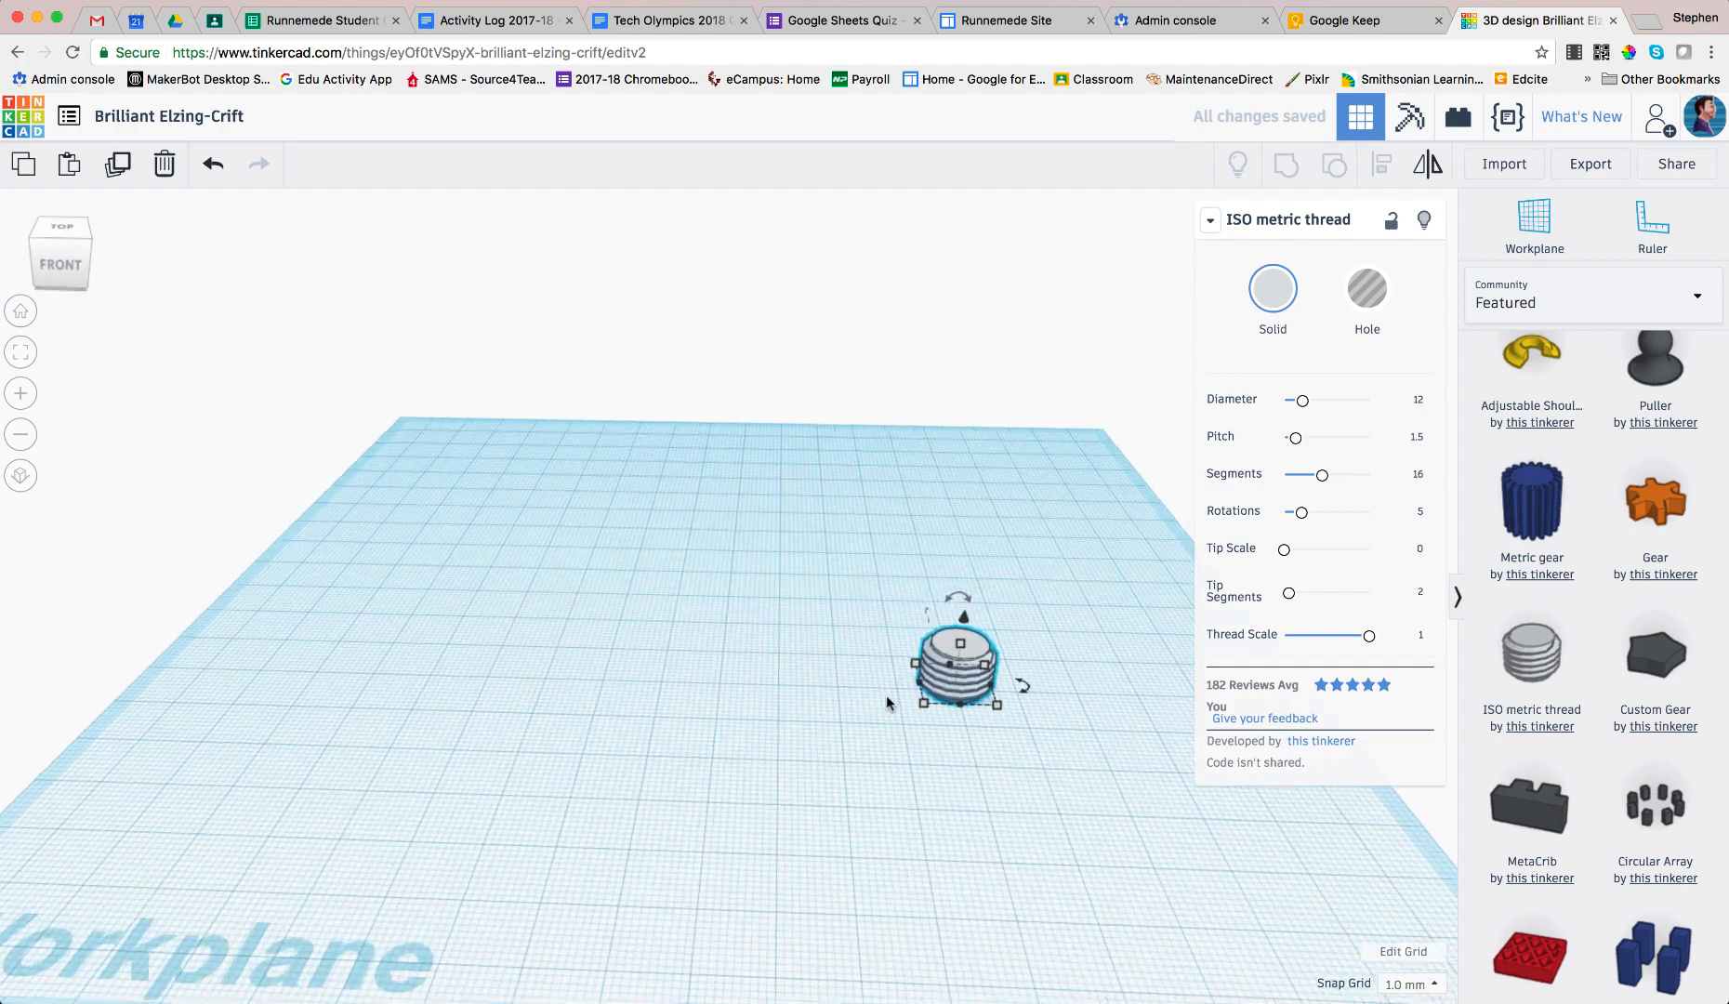
drag(1046, 702, 782, 608)
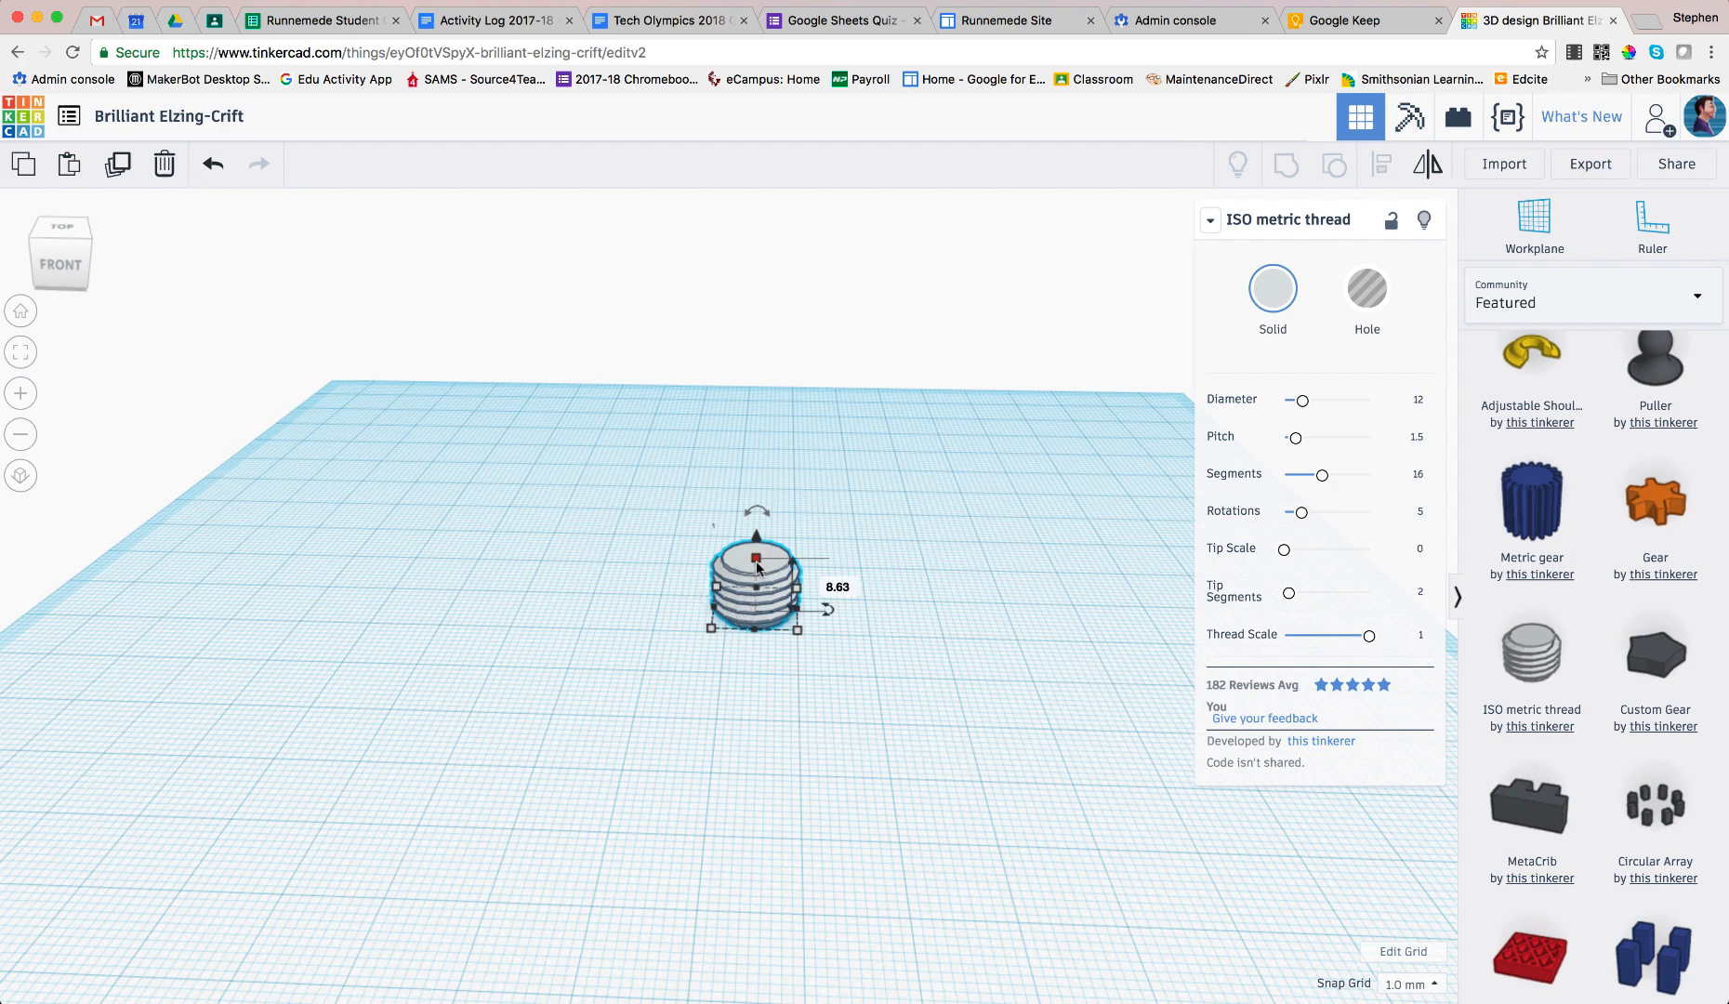
Try to make the metric thread taller by stretching its height, and undo the stretch.
drag(760, 561, 761, 385)
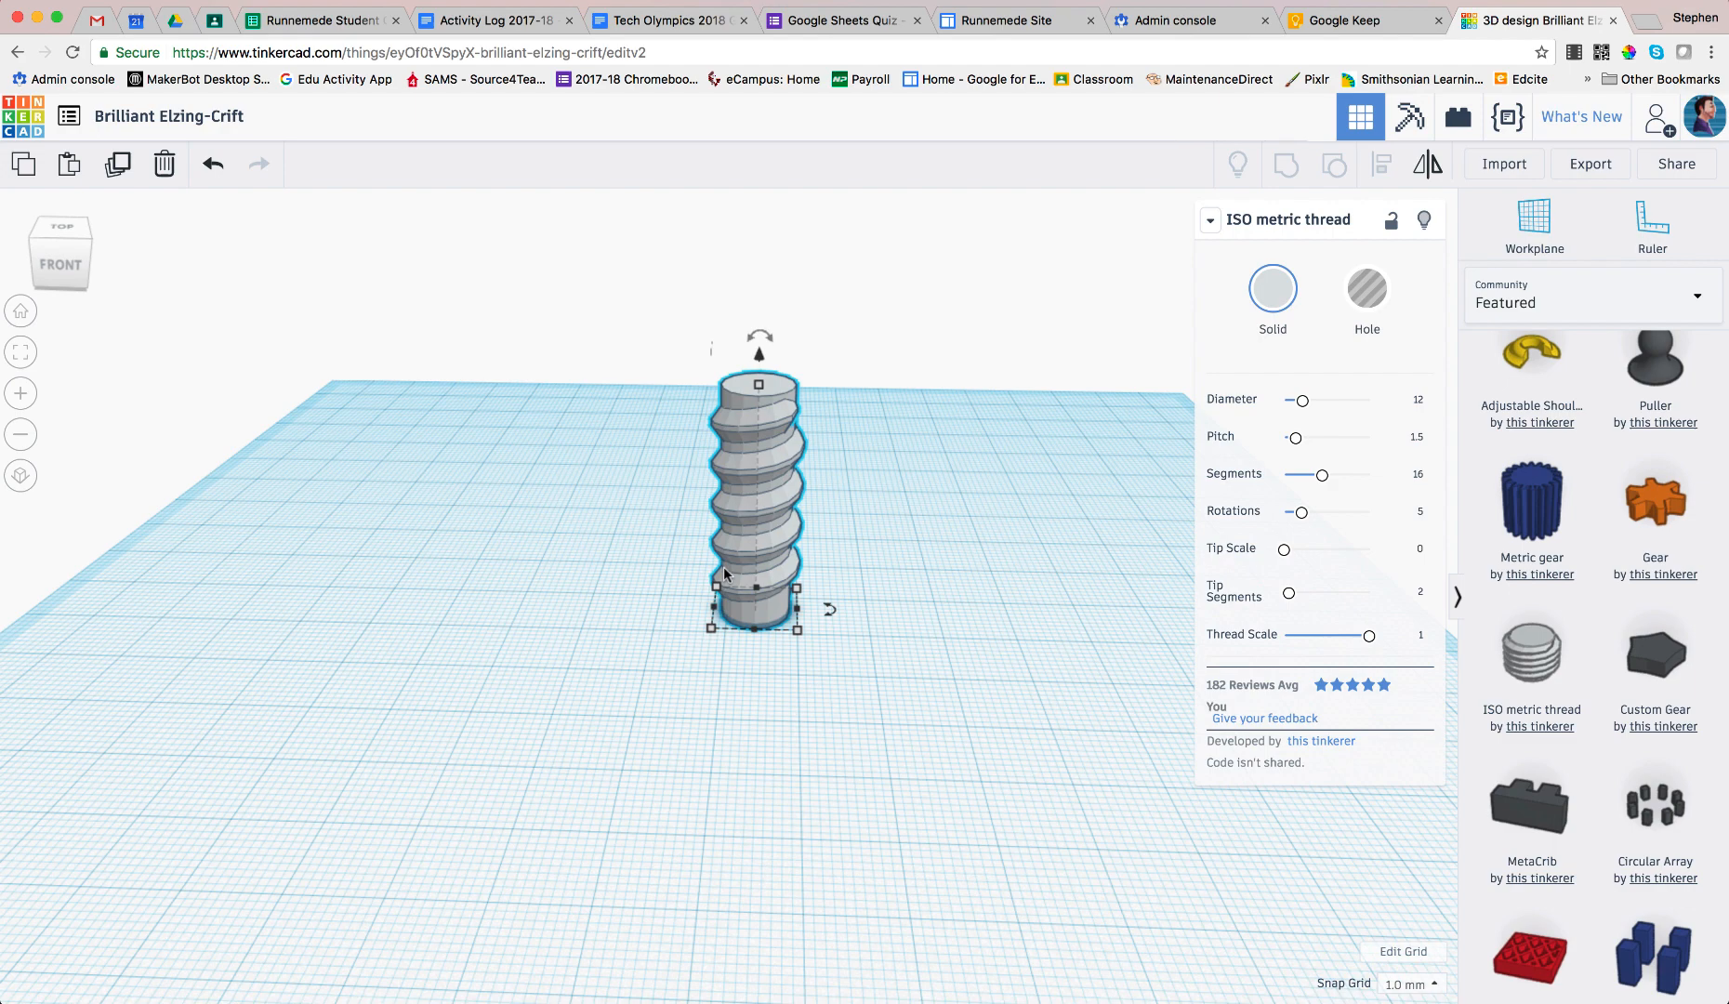
key(ctrl+z)
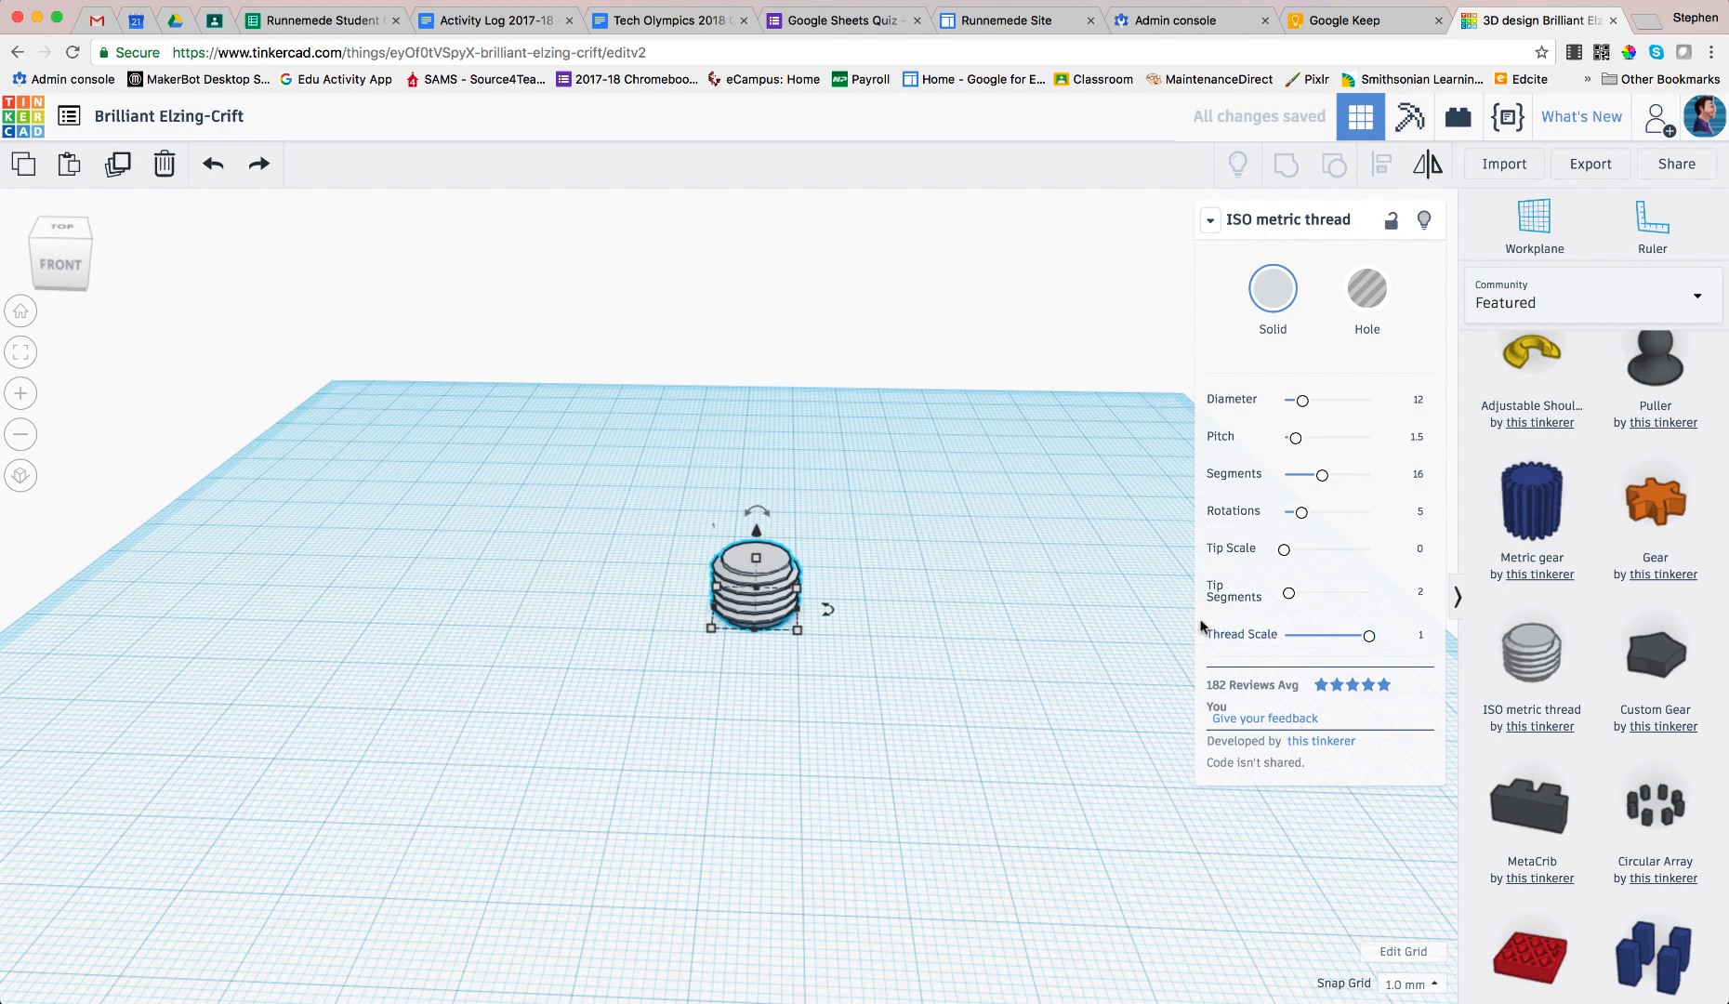
drag(758, 558, 779, 417)
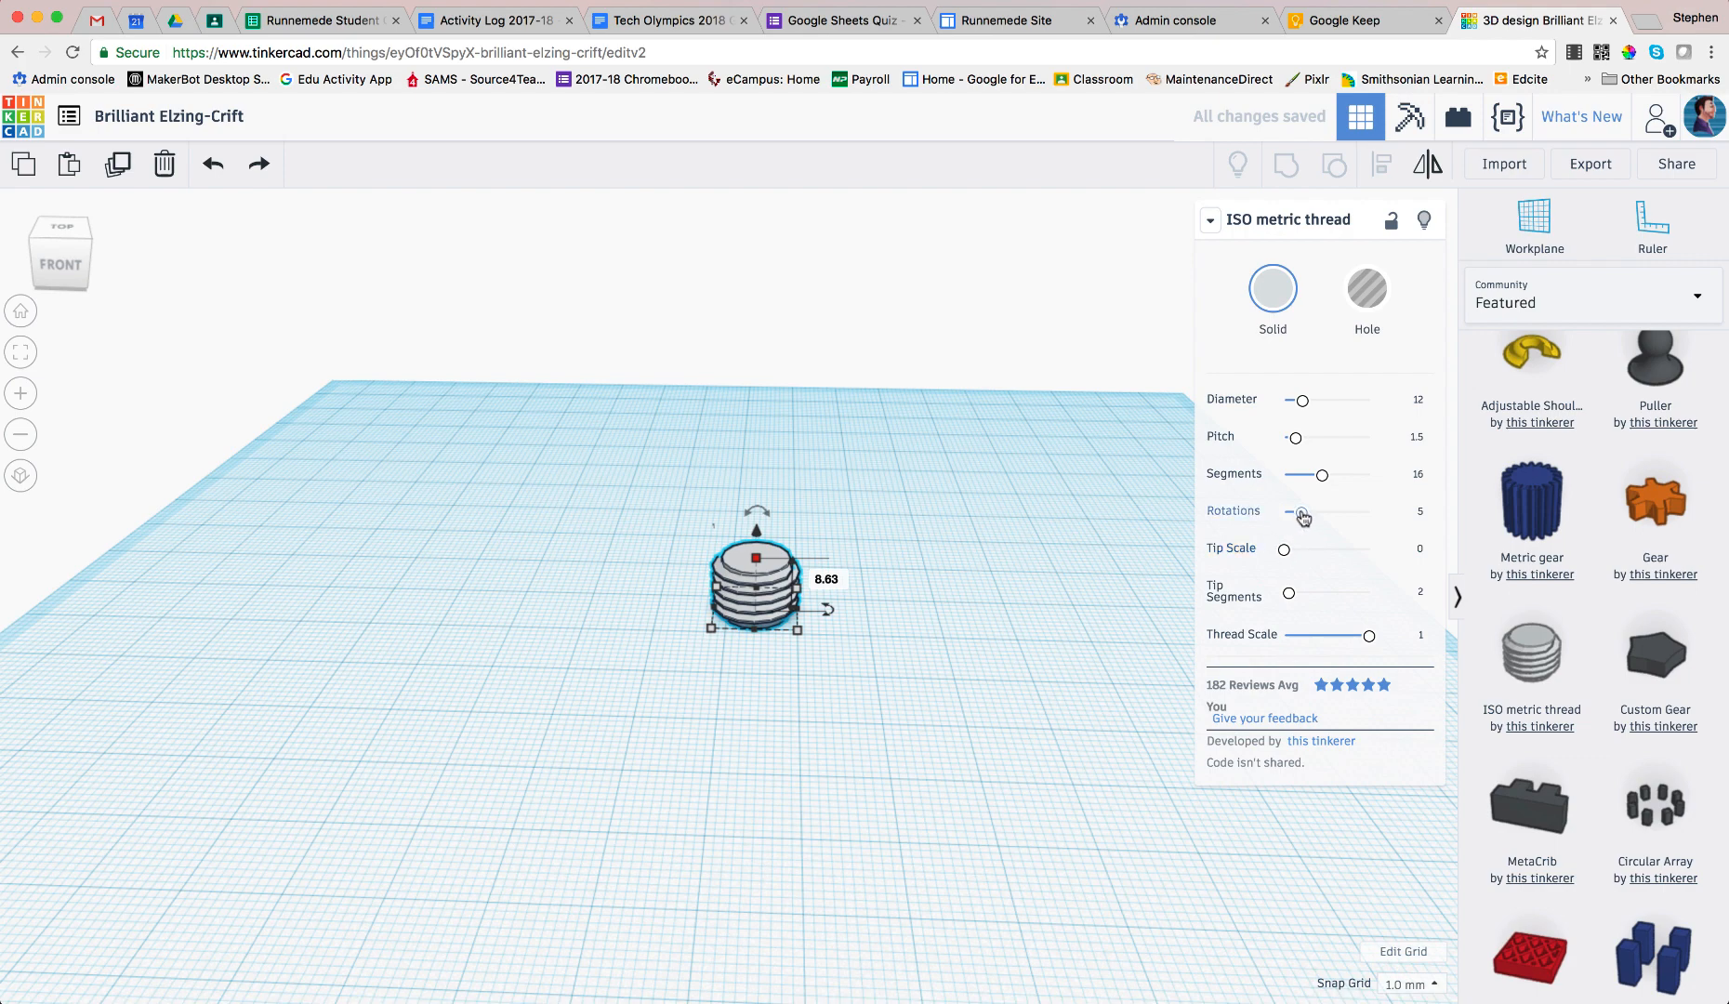
Set the metric thread's diameter to about 22.68, its pitch to 3 and its rotations to 14.
drag(1303, 517, 1372, 516)
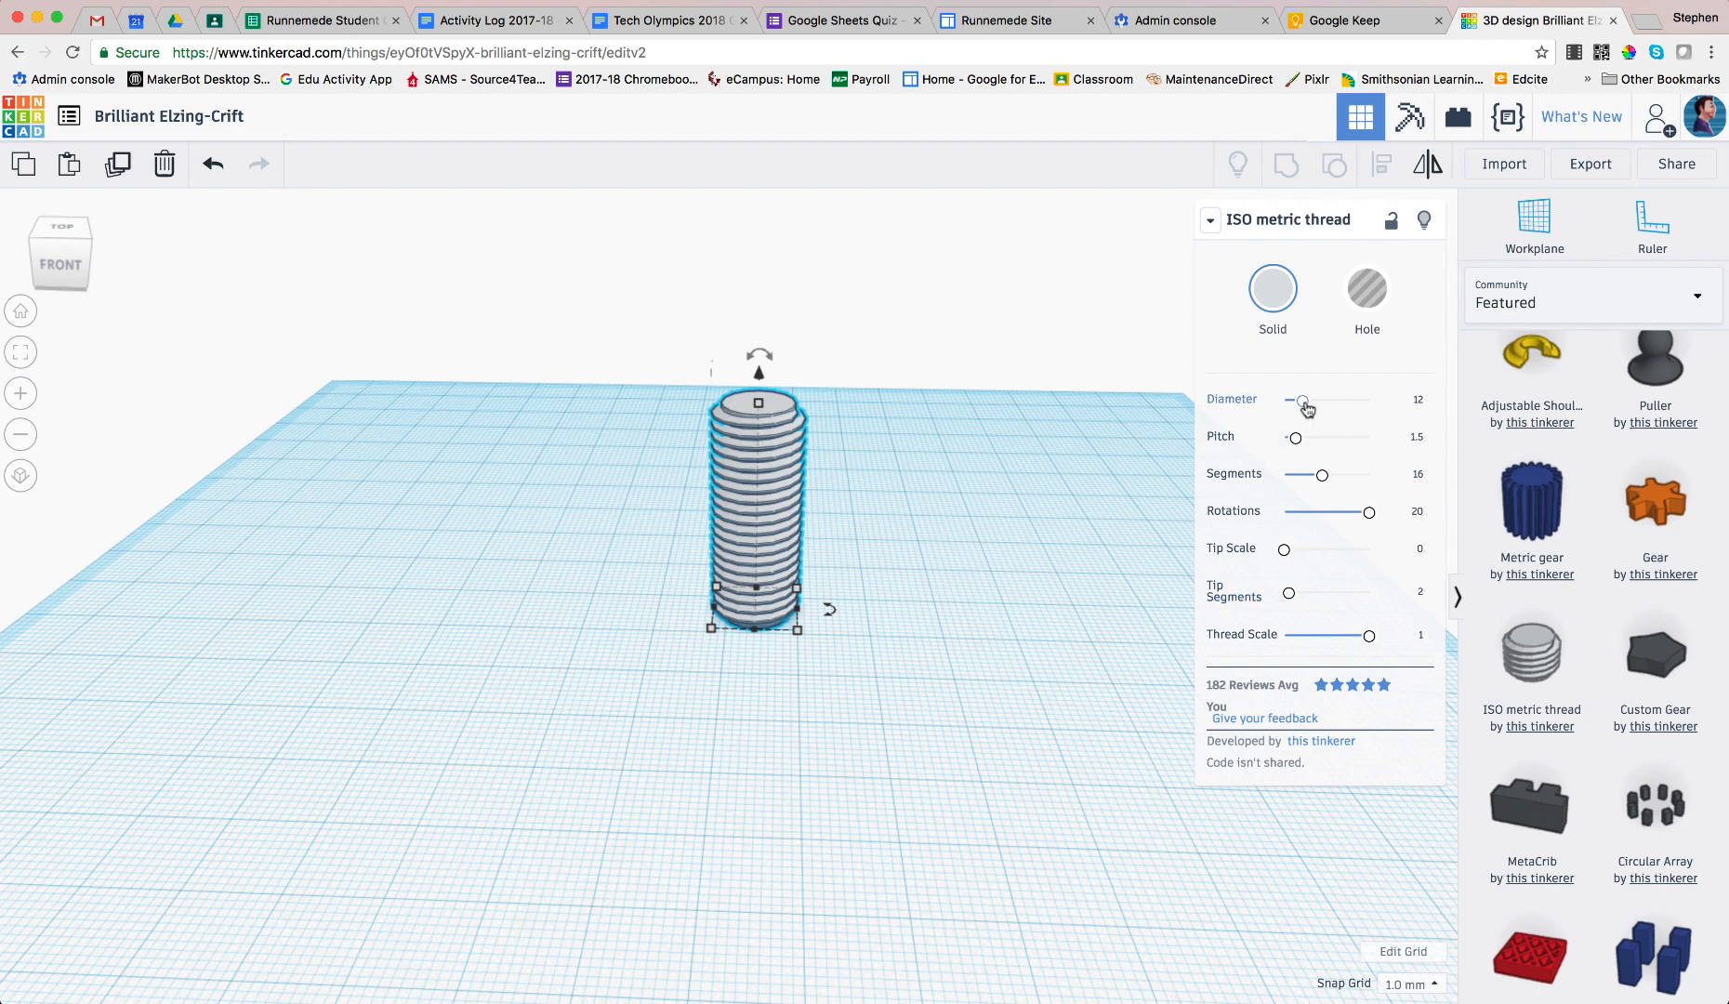
drag(1307, 409, 1325, 412)
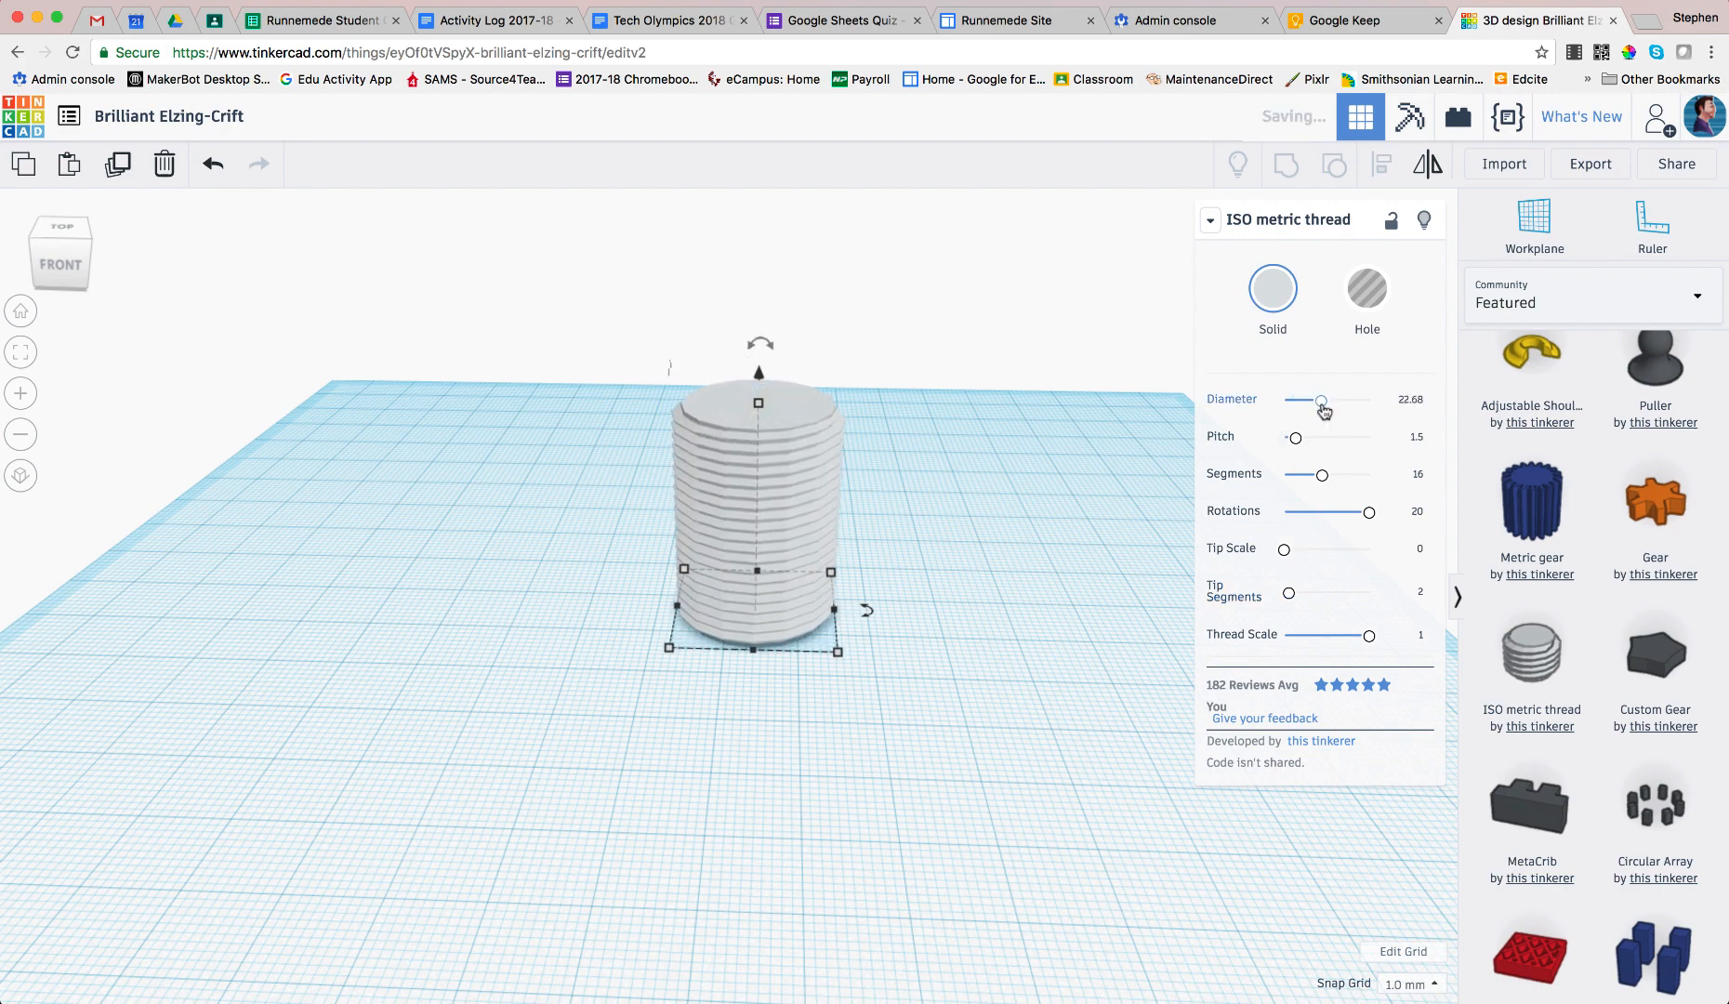
mouse_move(1368, 637)
mouse_down()
mouse_move(1263, 646)
mouse_move(1369, 642)
mouse_up()
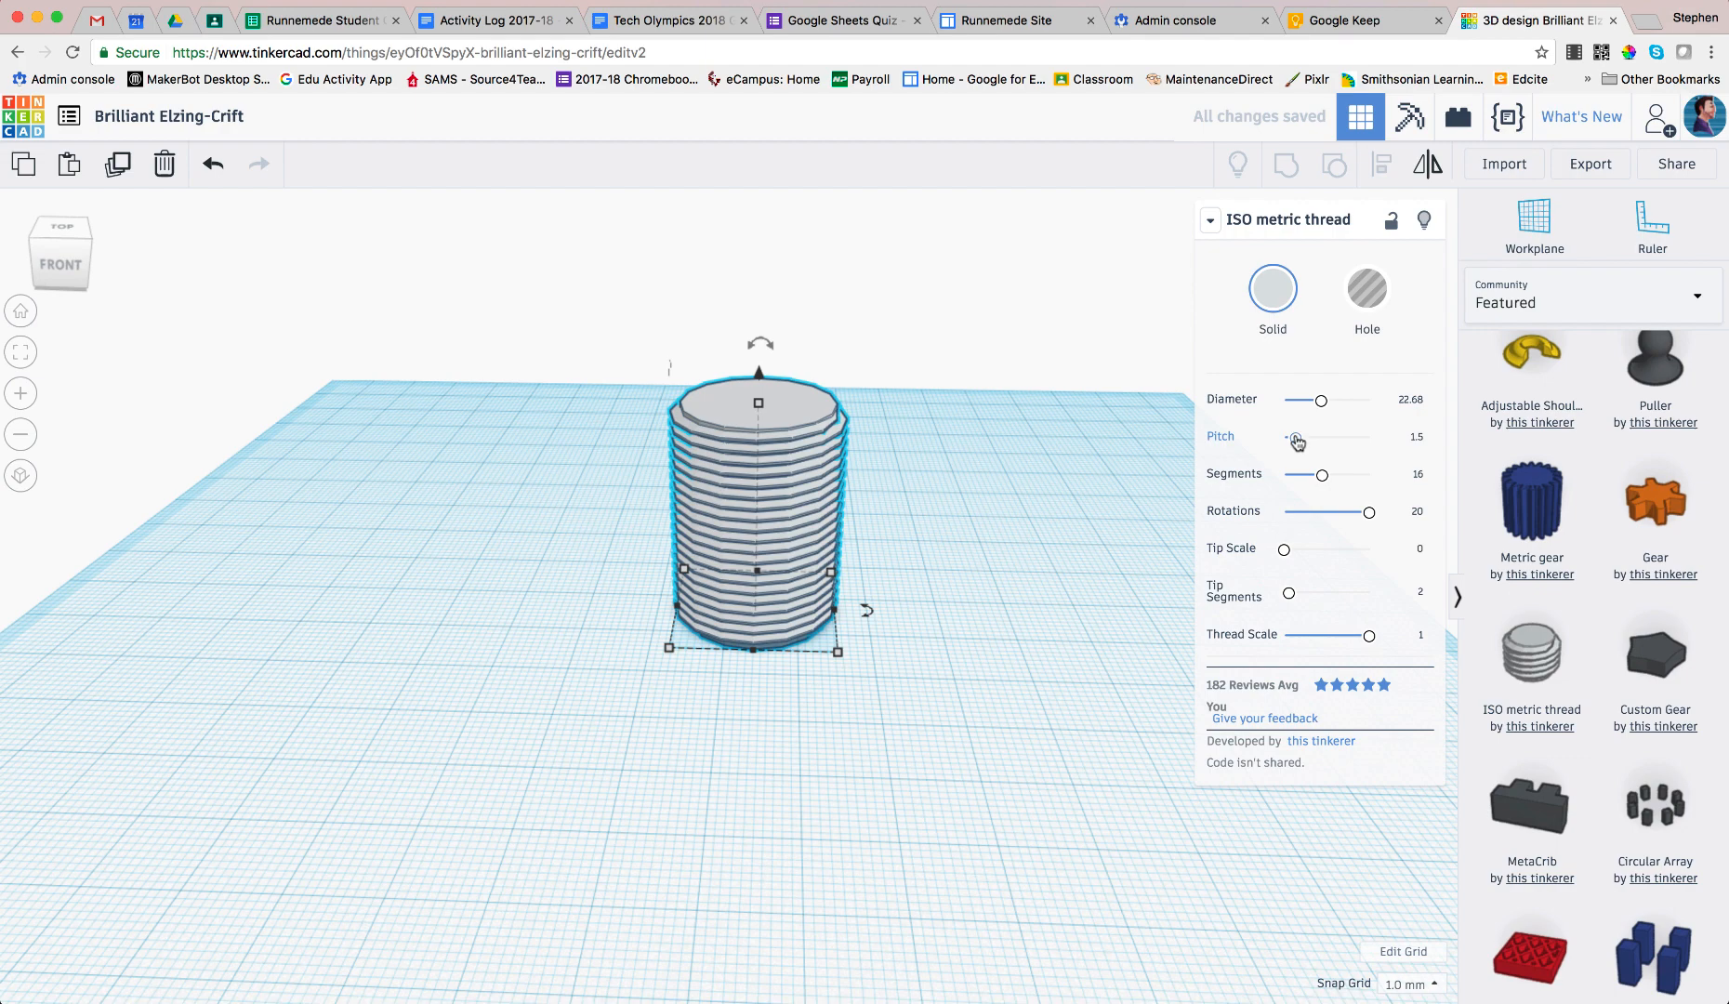
drag(1296, 442, 1311, 443)
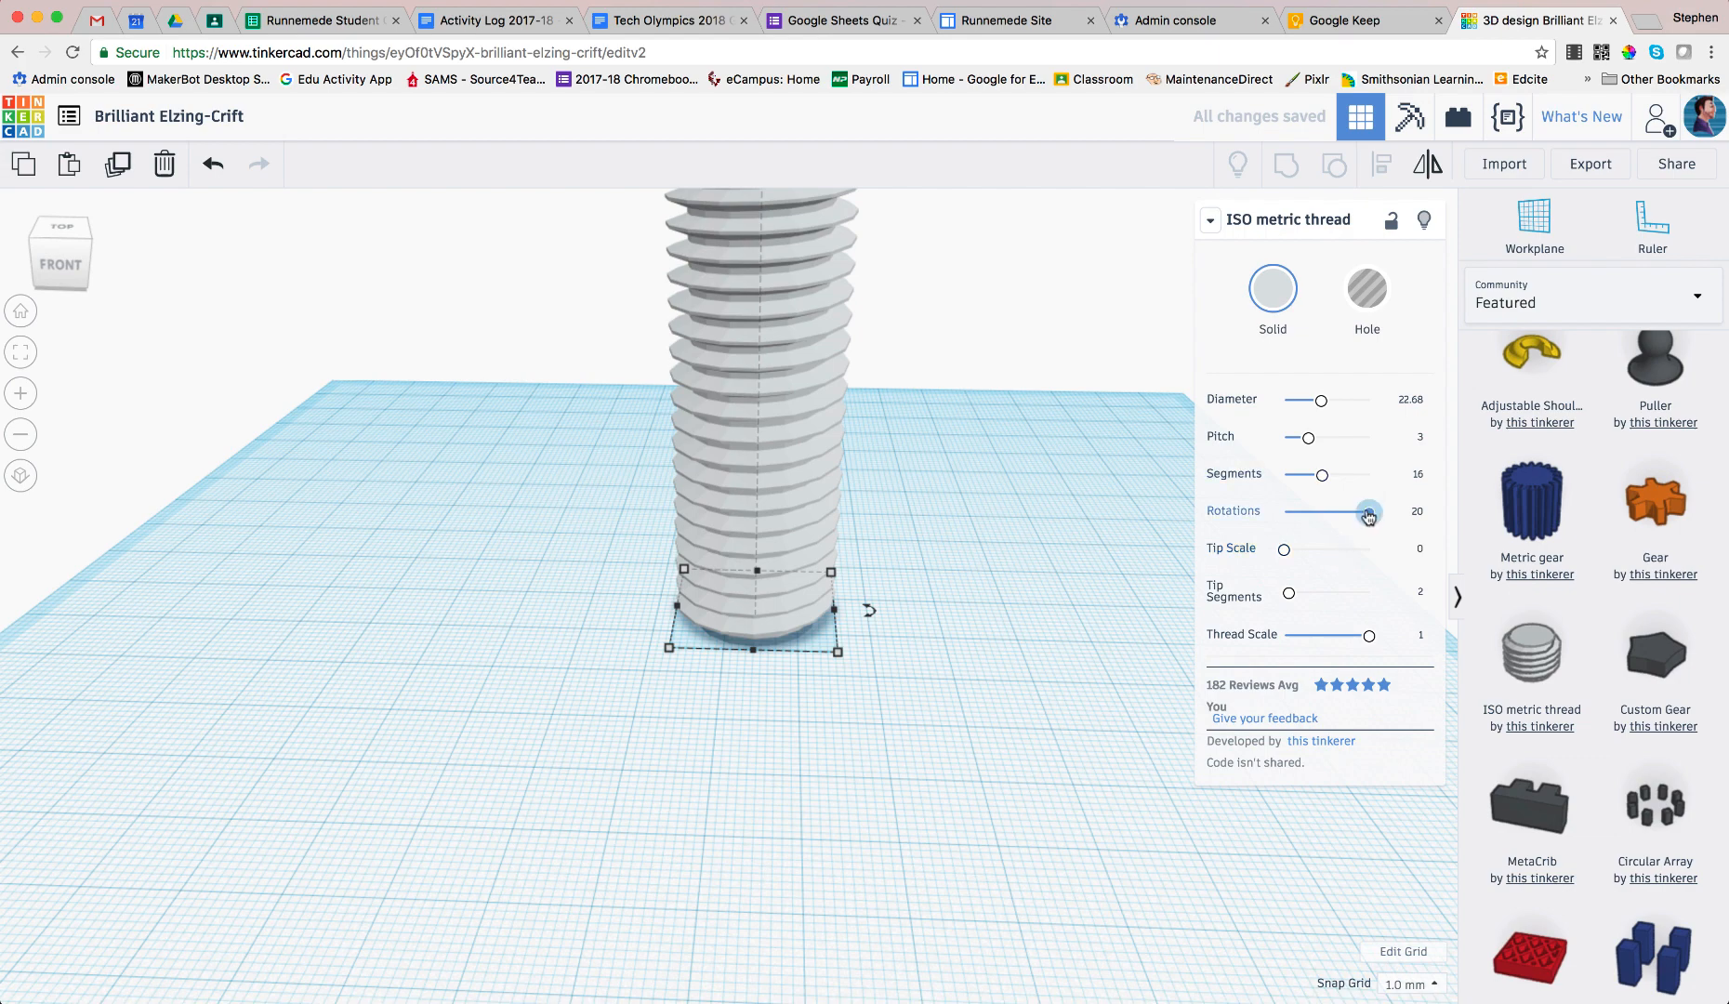
drag(1368, 512, 1342, 513)
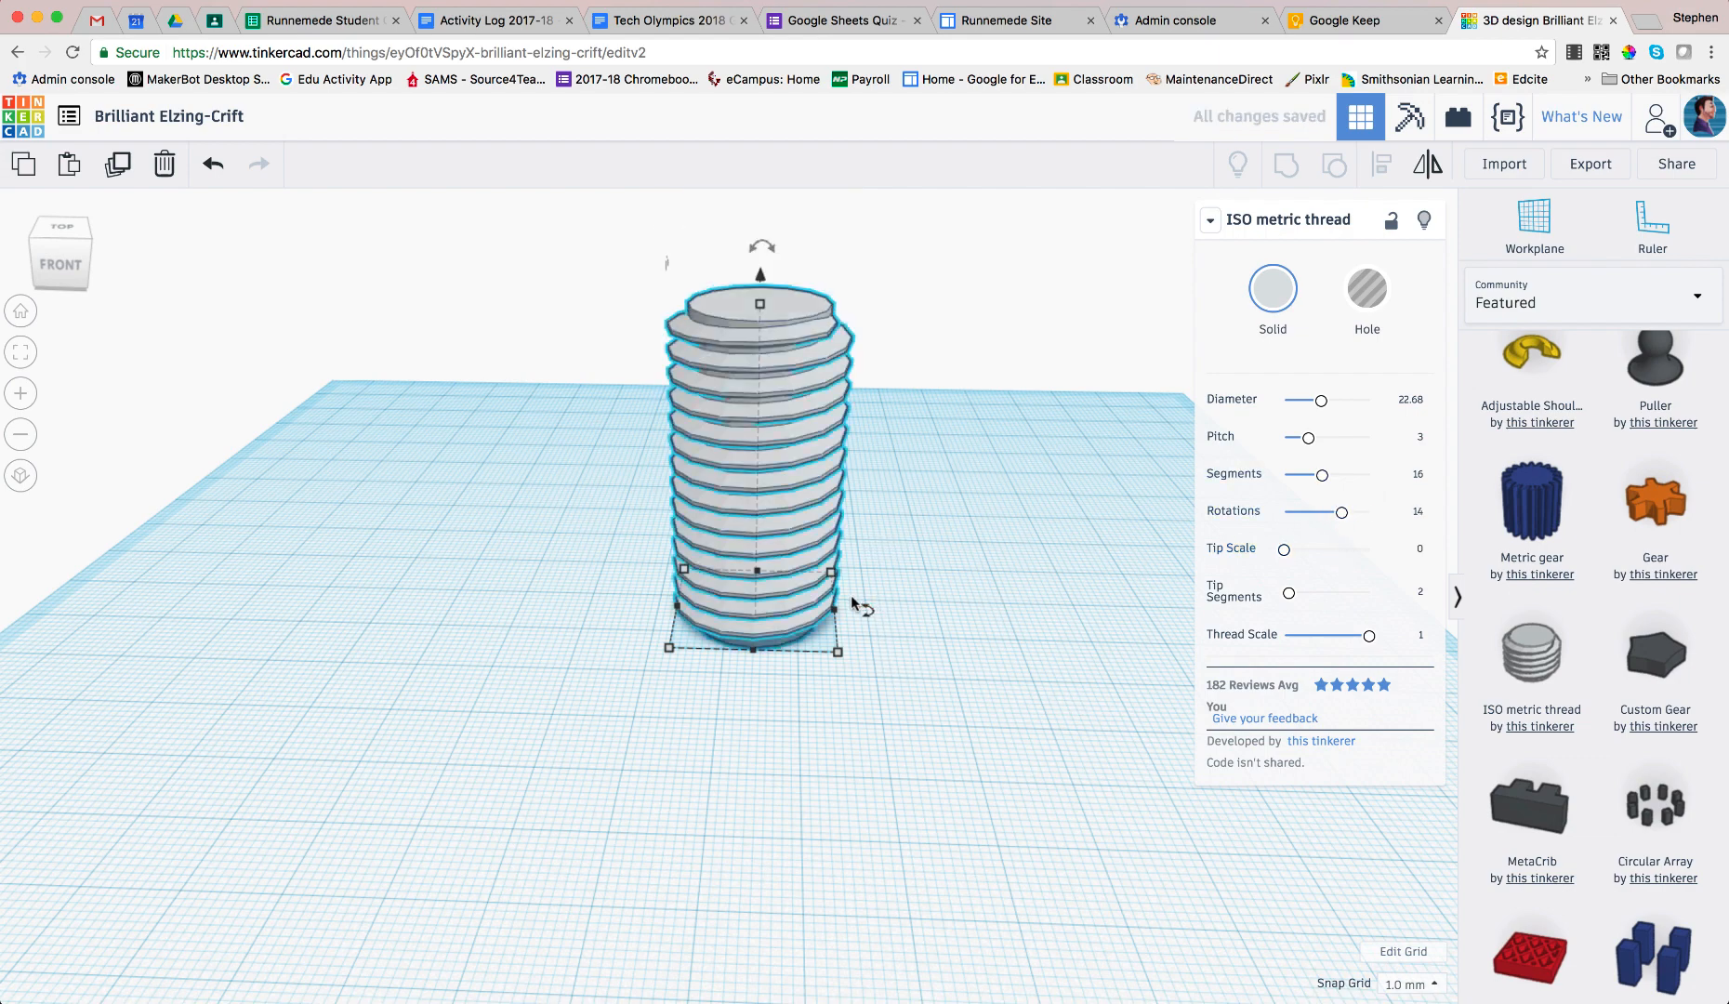
Move the metric thread about 10.34 mm to the right and 9.66 mm towards the front of the workplane.
click(985, 602)
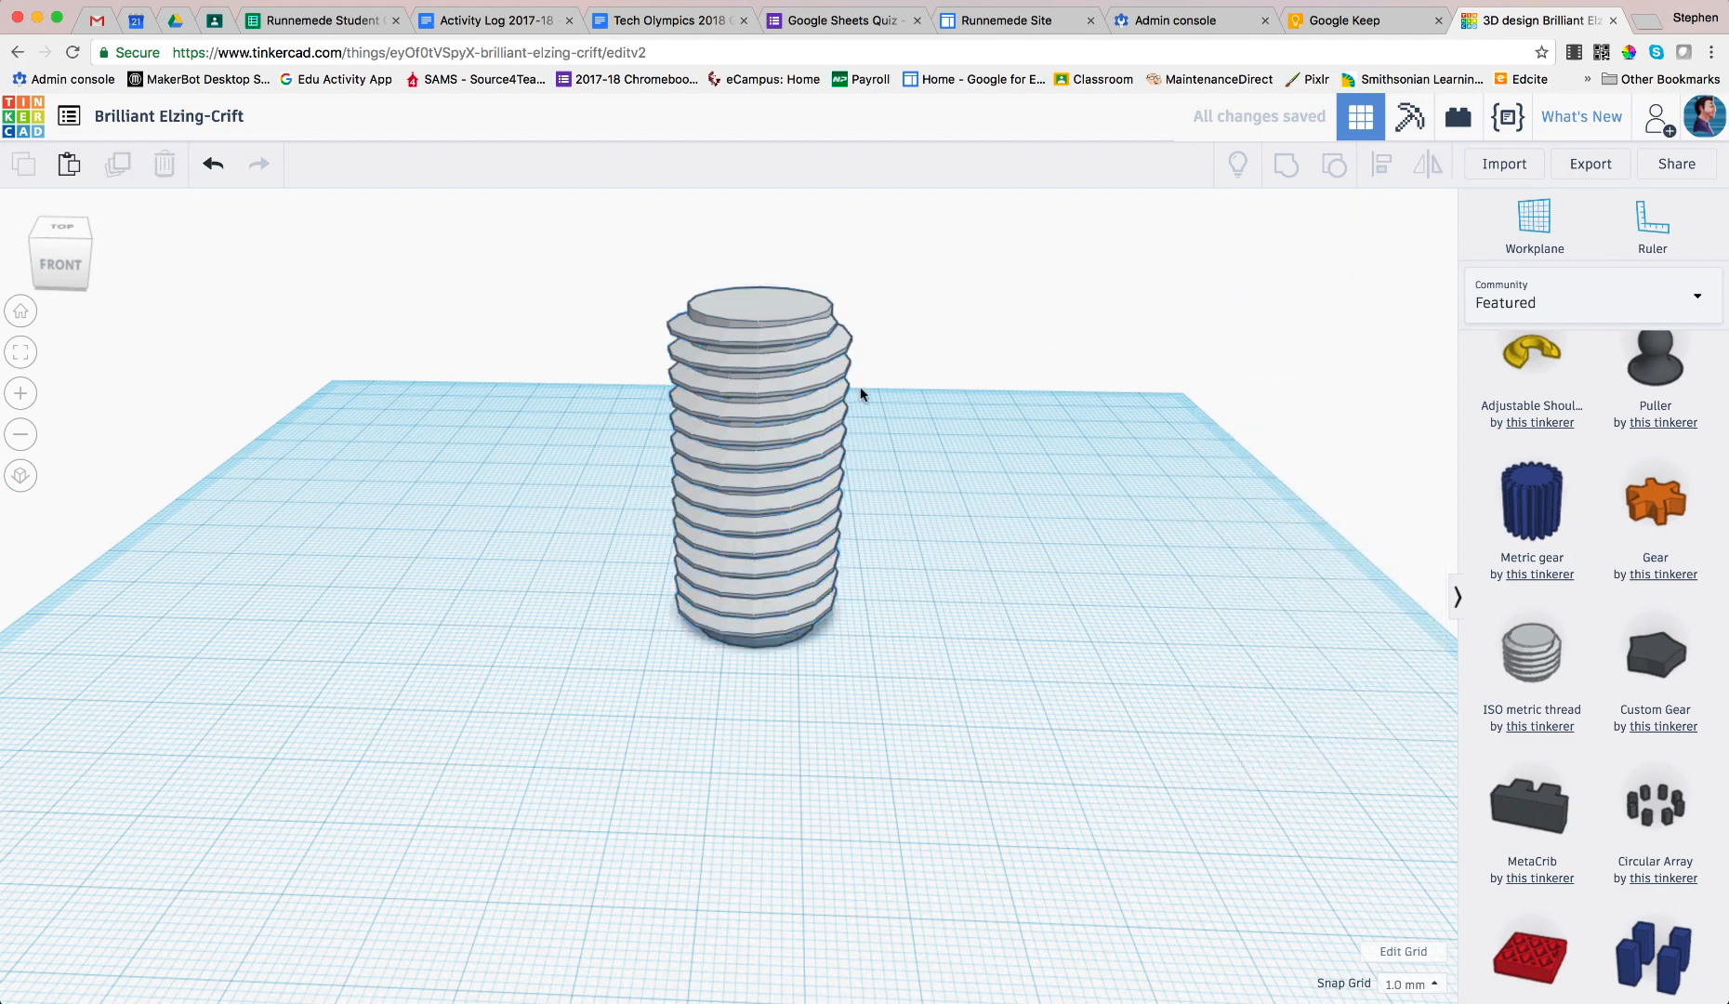
drag(725, 432, 820, 464)
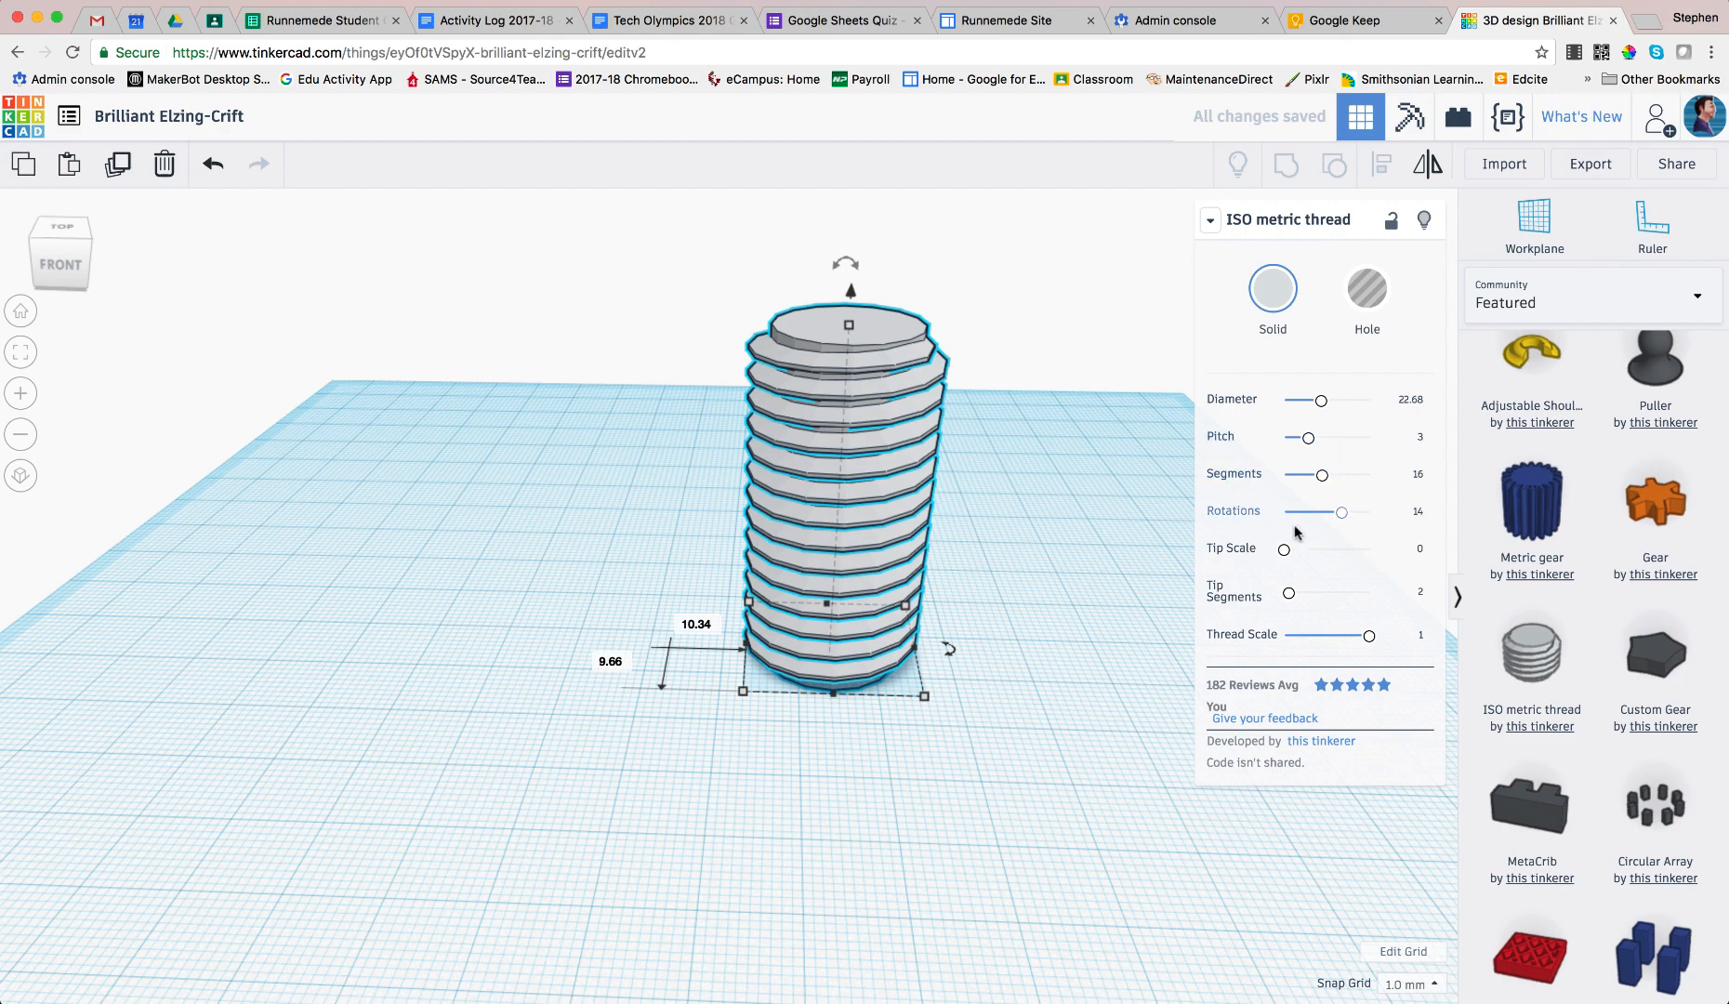
Switch the shape library back to Tinkercad's Basic Shapes collection.
scroll(1544, 550, up, 5)
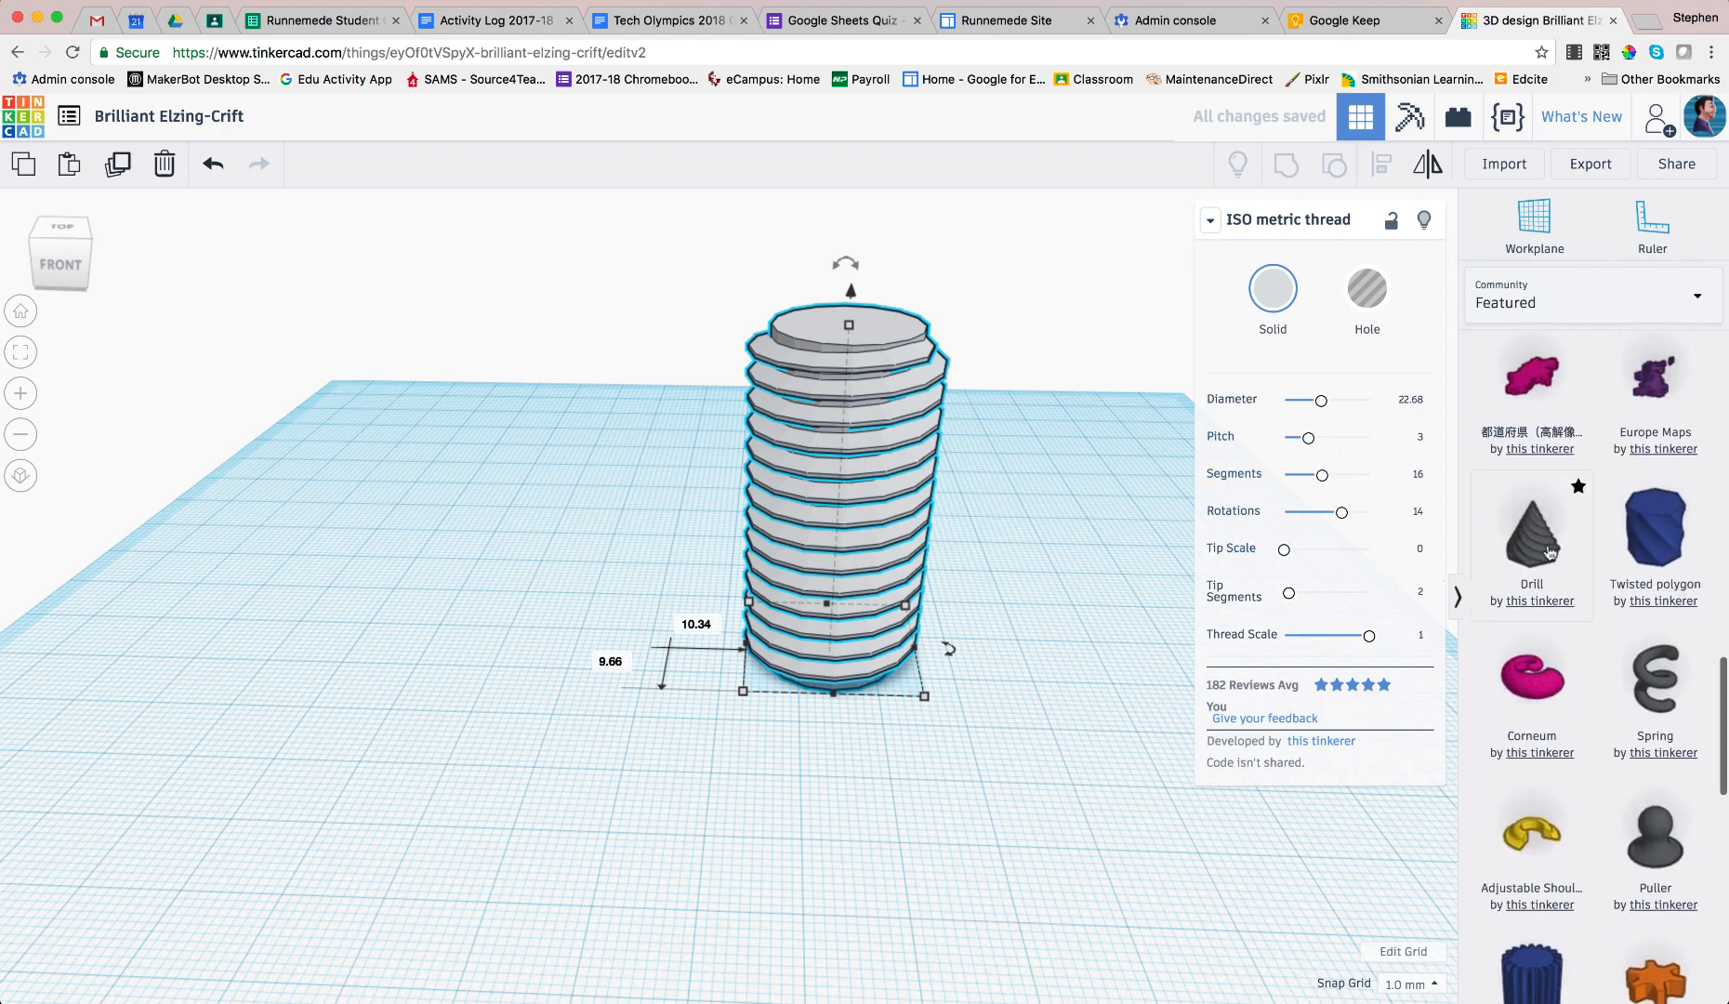
scroll(1550, 553, up, 6)
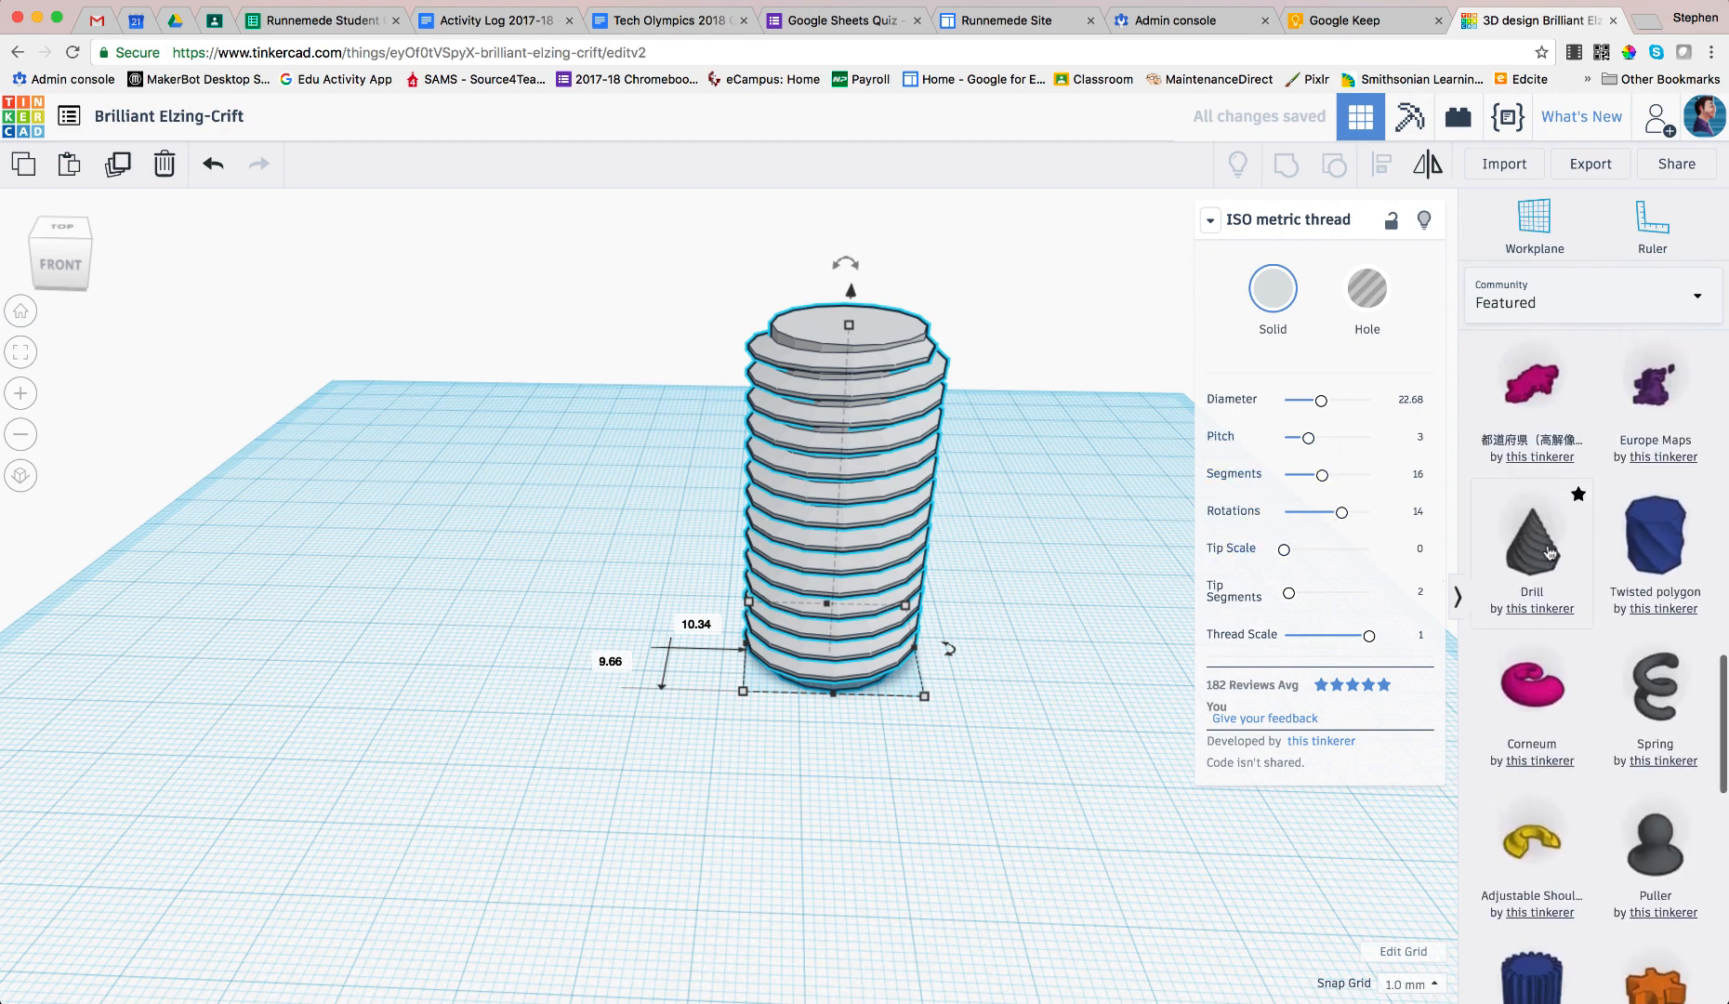
click(1561, 307)
click(1548, 377)
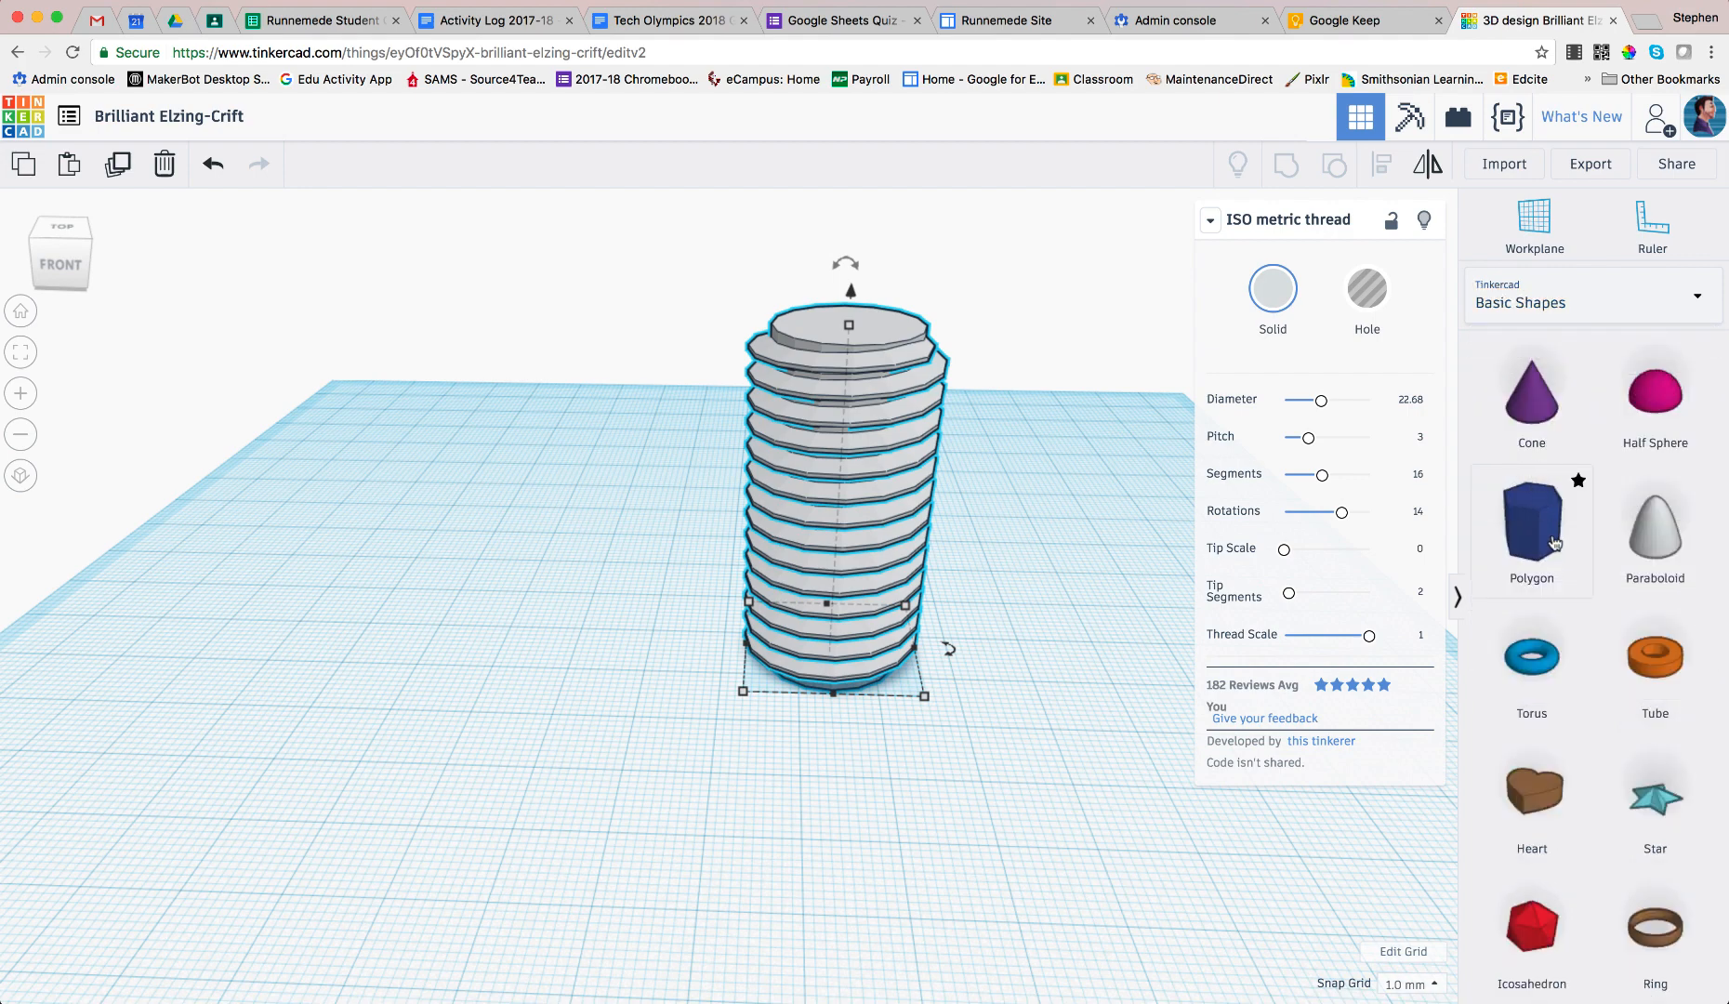
Place a six-sided polygon on the workplane left of the metric thread and set its width and depth to 30 mm.
drag(1556, 544, 441, 601)
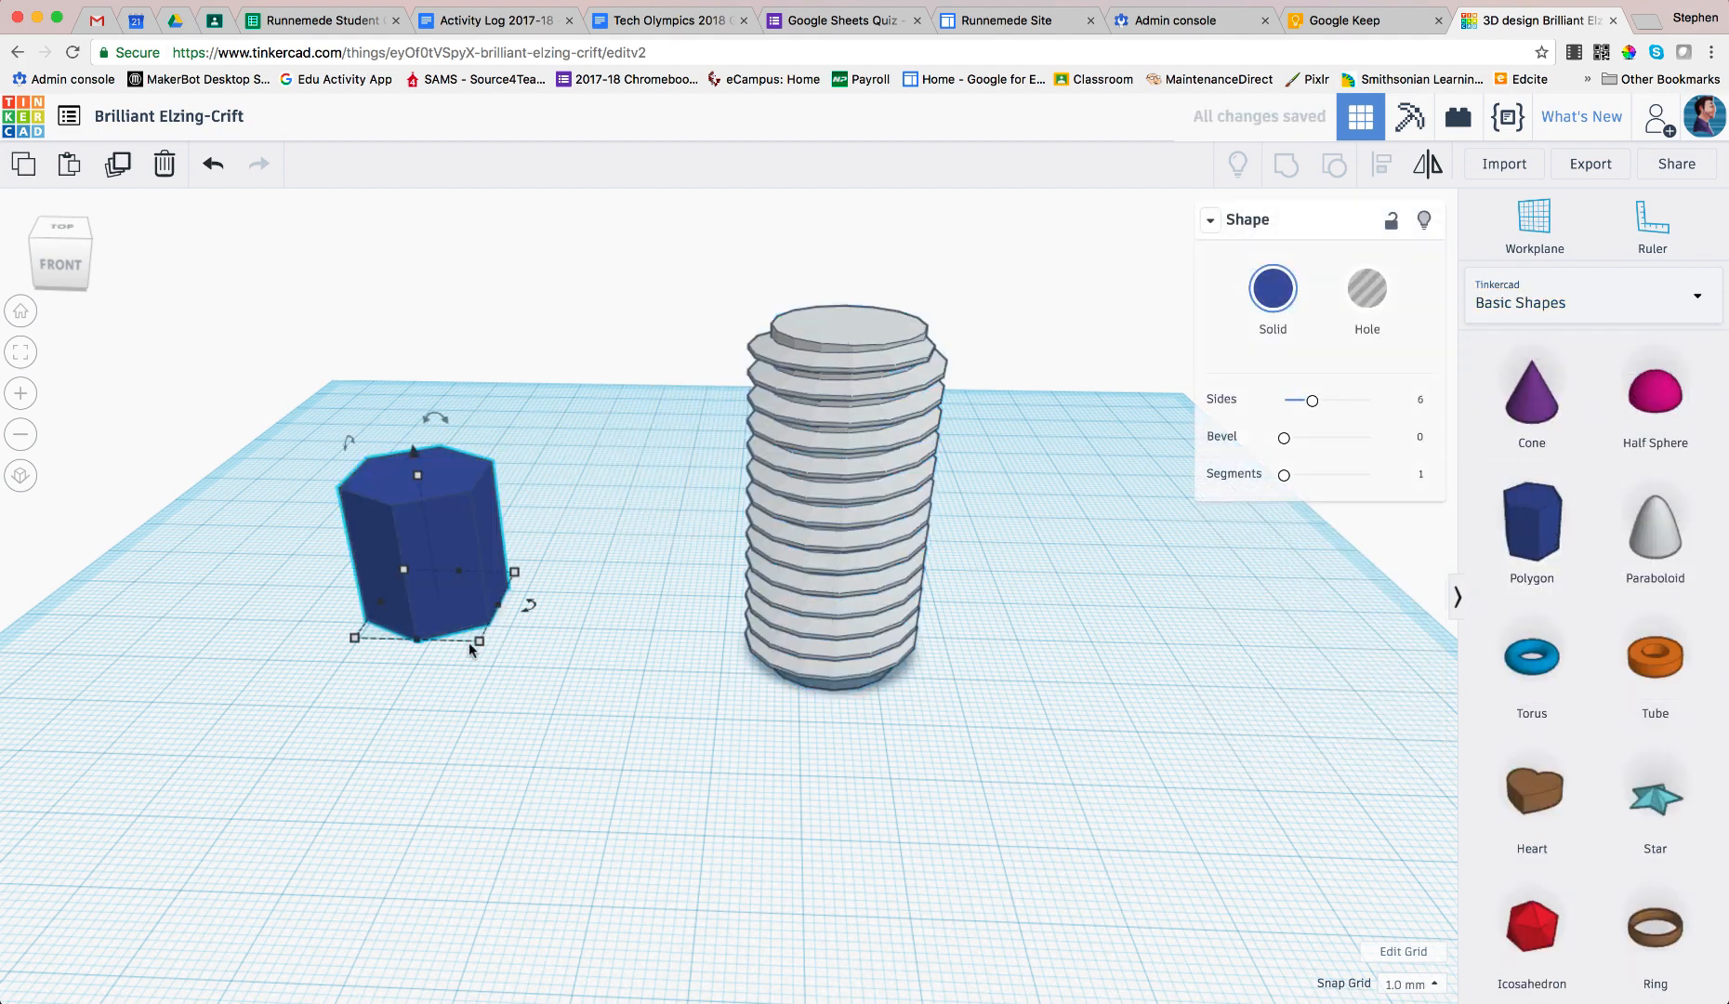
click(869, 615)
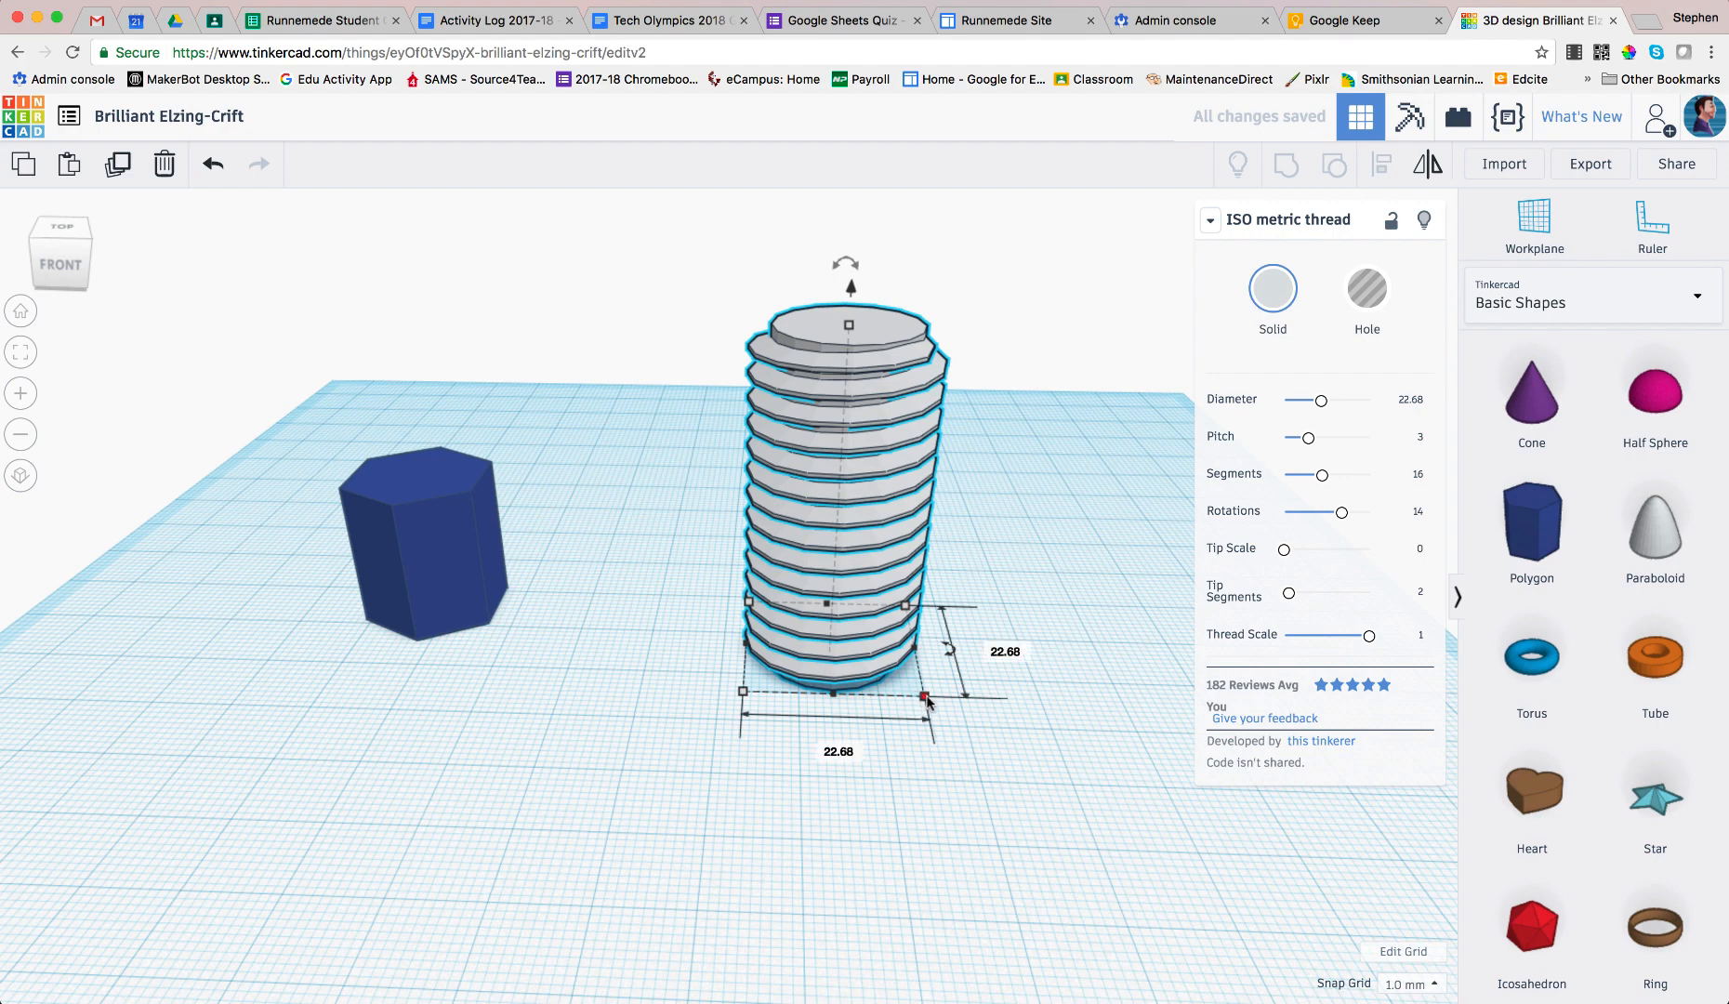
drag(459, 590, 455, 635)
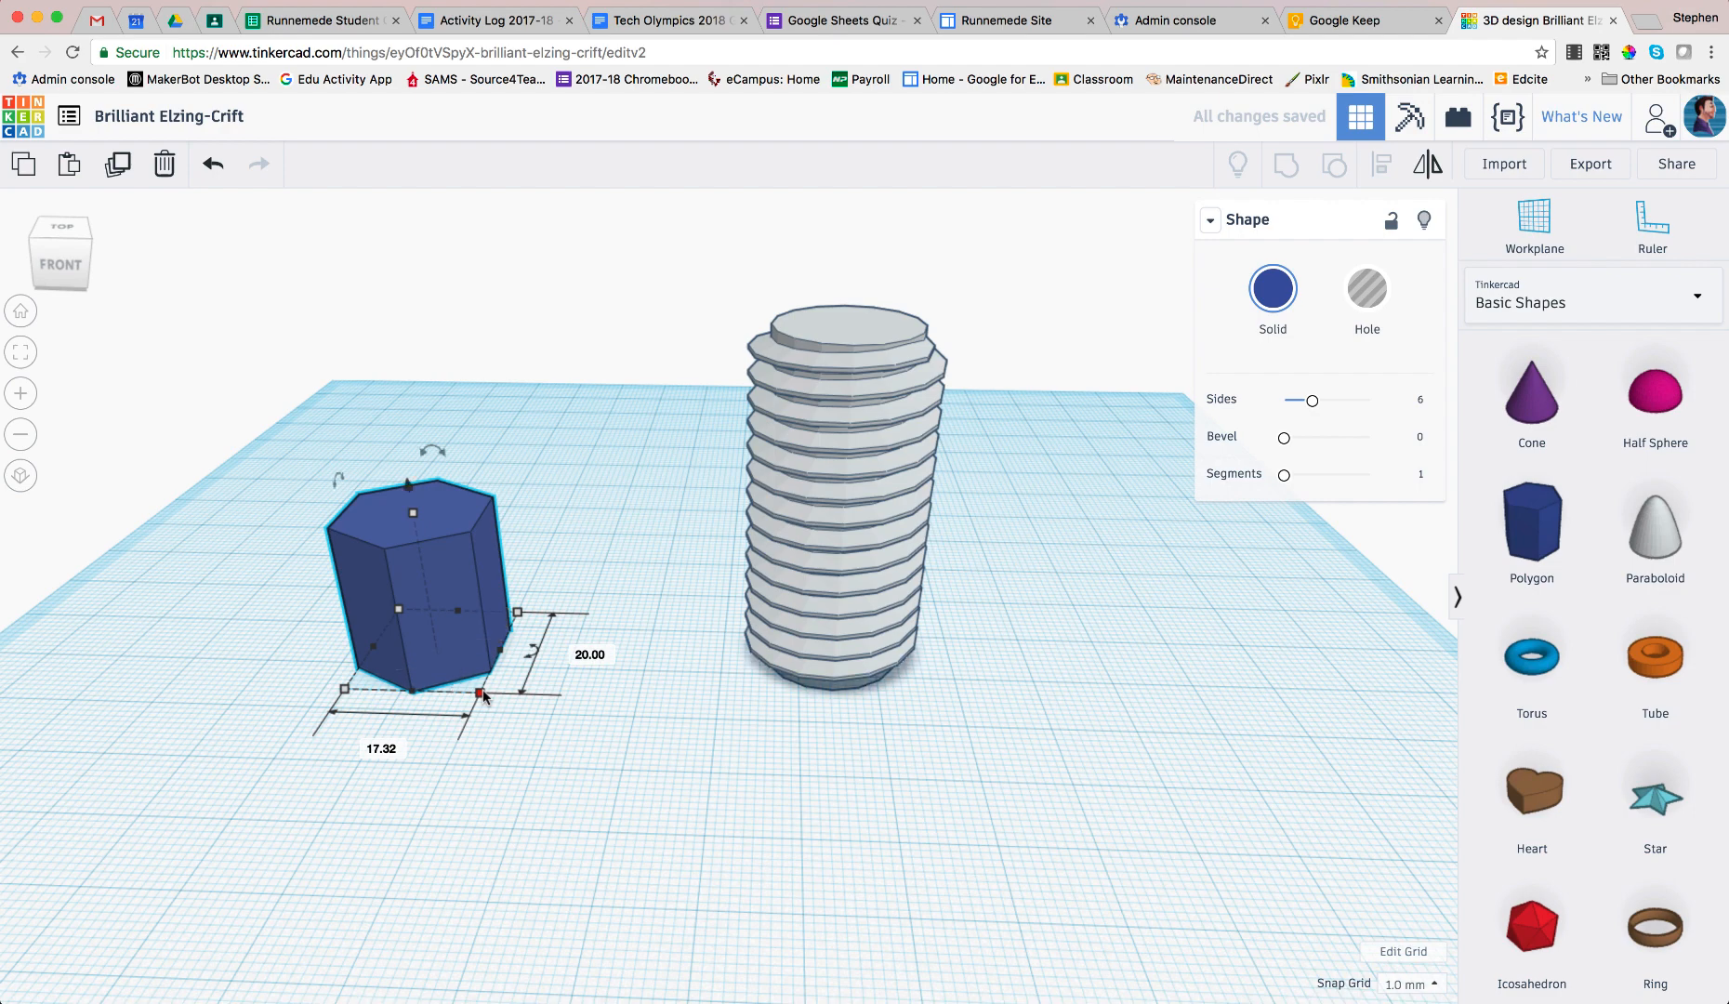
click(392, 749)
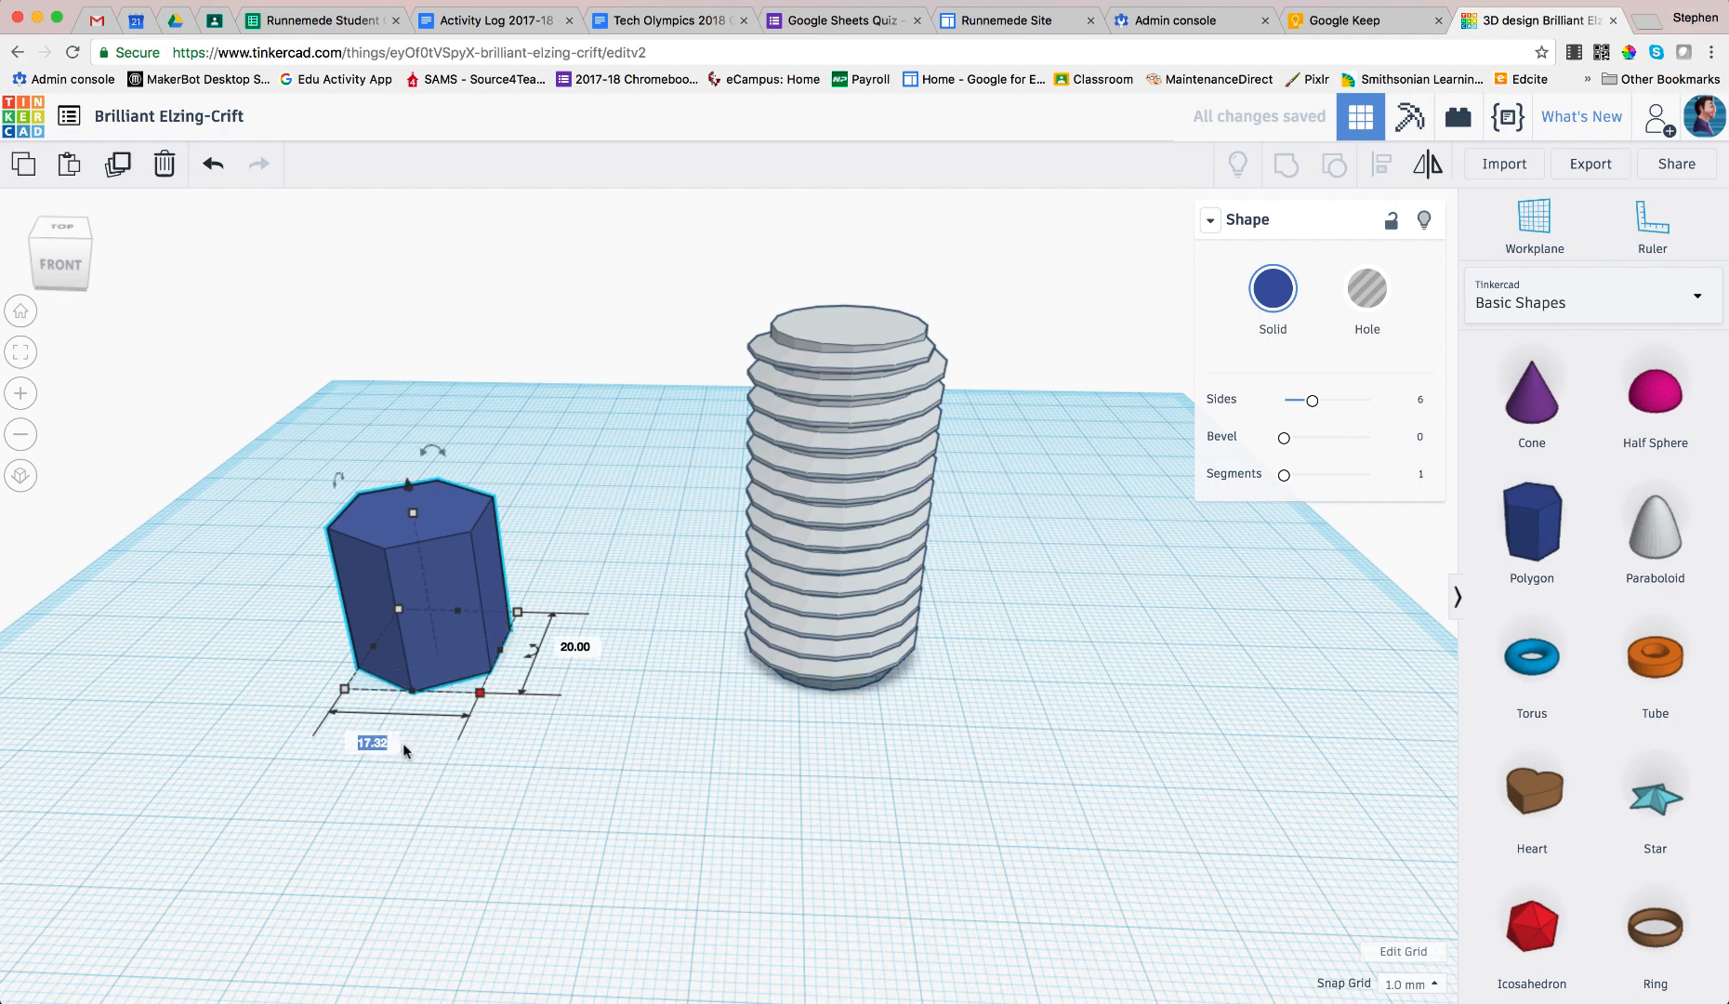
text(30)
key(Return)
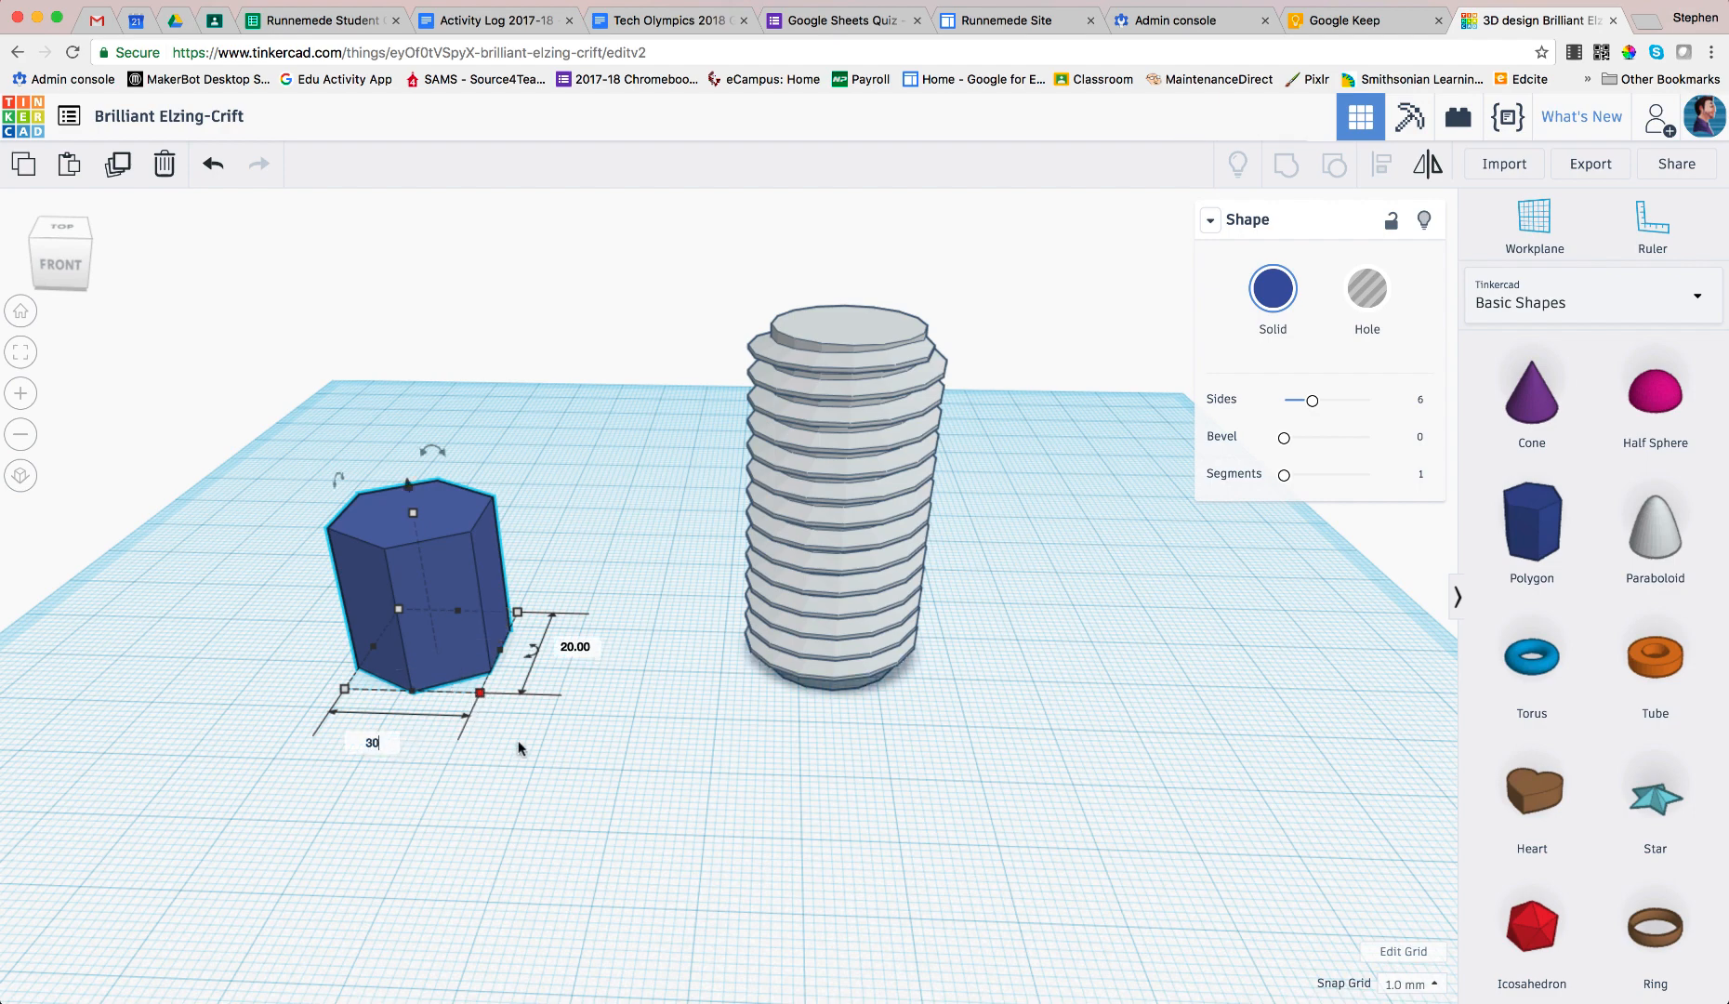
click(665, 650)
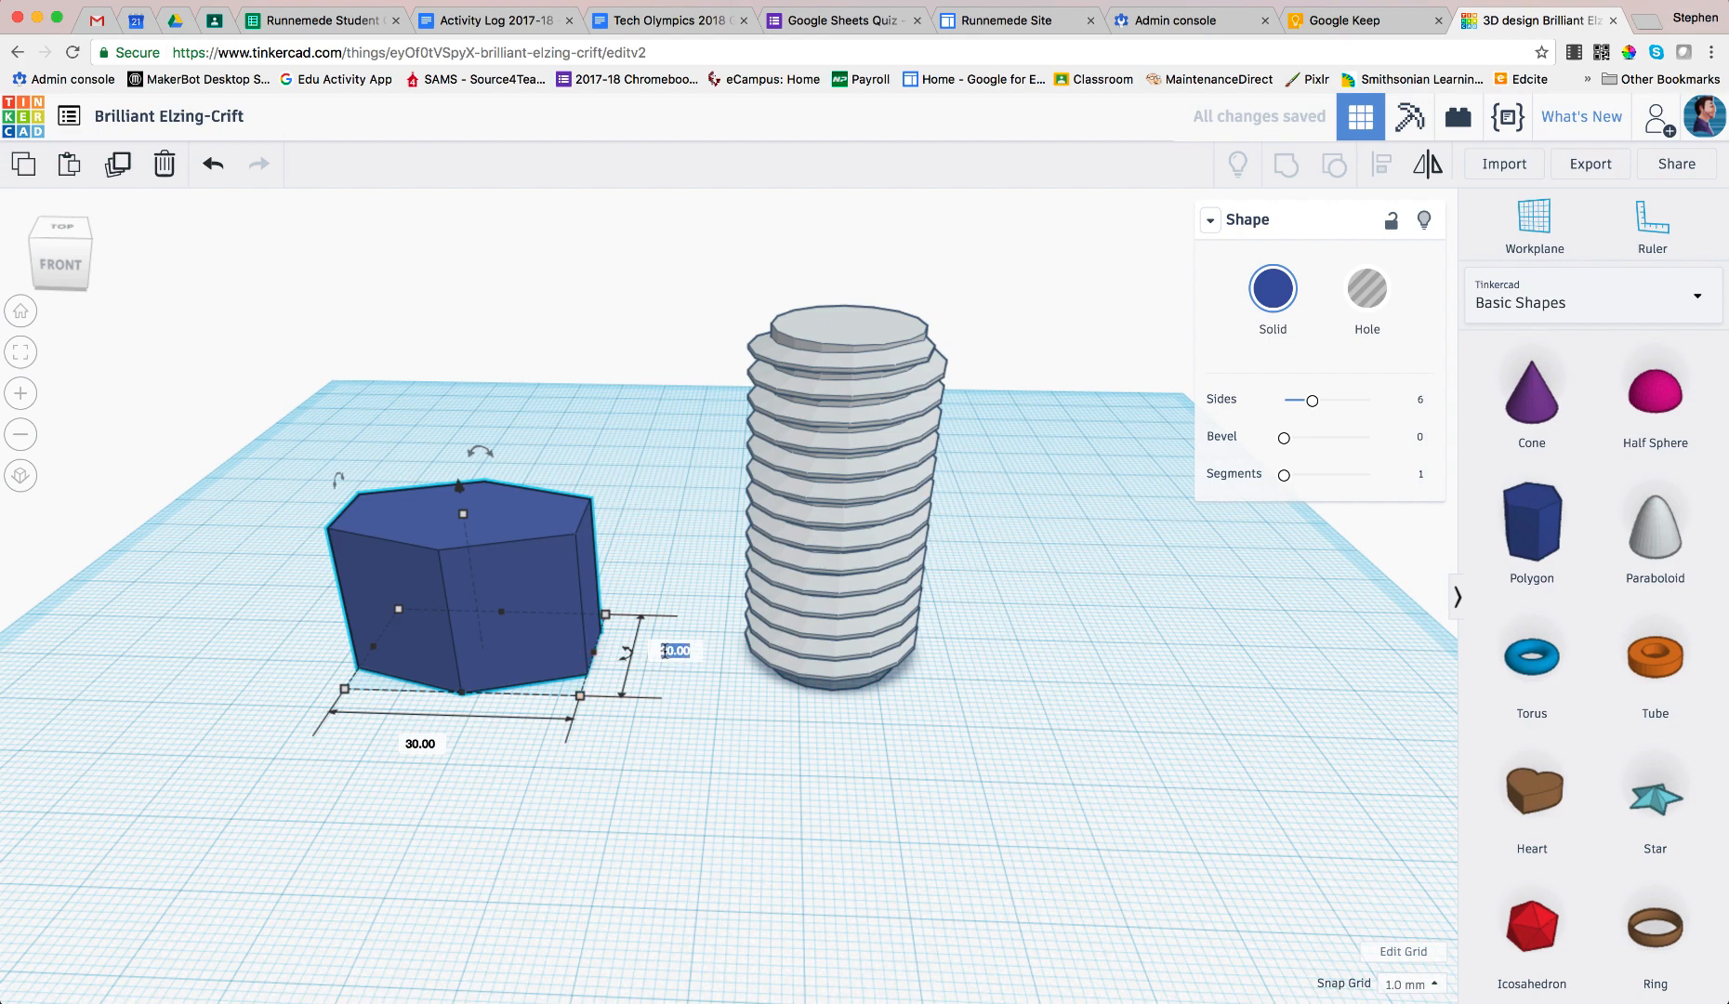
text(30)
key(Return)
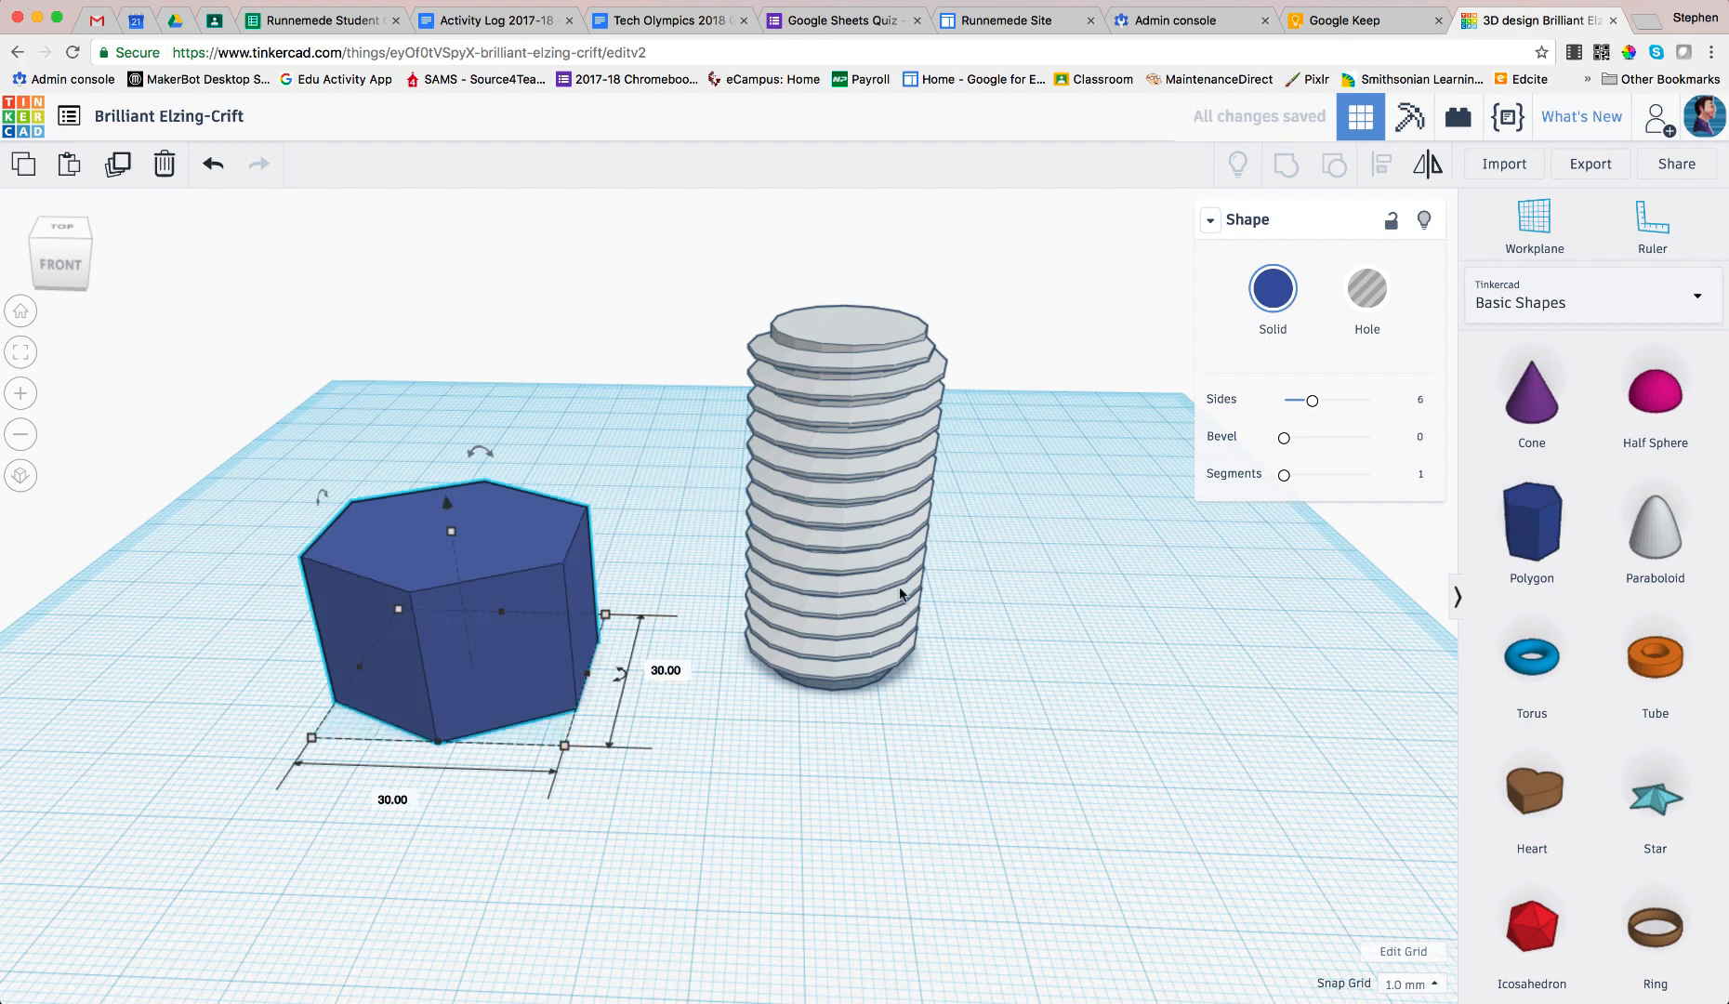
Move the metric thread into the hexagon and align both shapes to their centres in all three directions.
drag(877, 564, 527, 588)
drag(543, 496, 476, 494)
drag(735, 709, 283, 472)
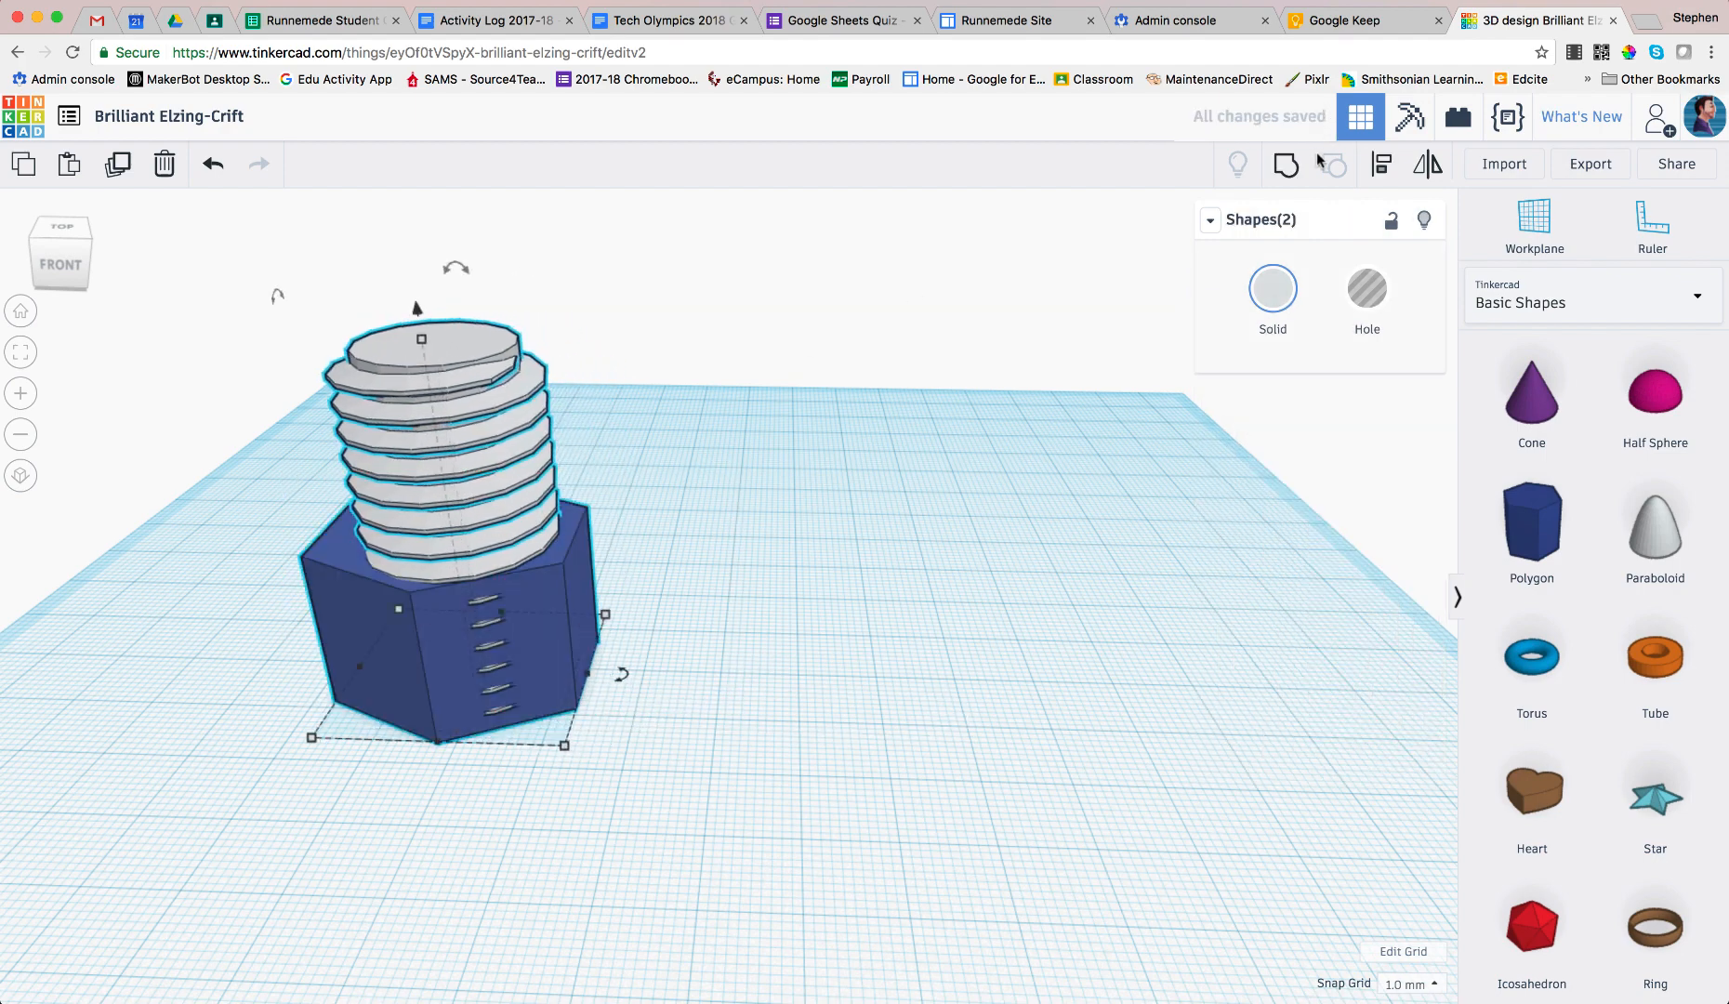
click(426, 763)
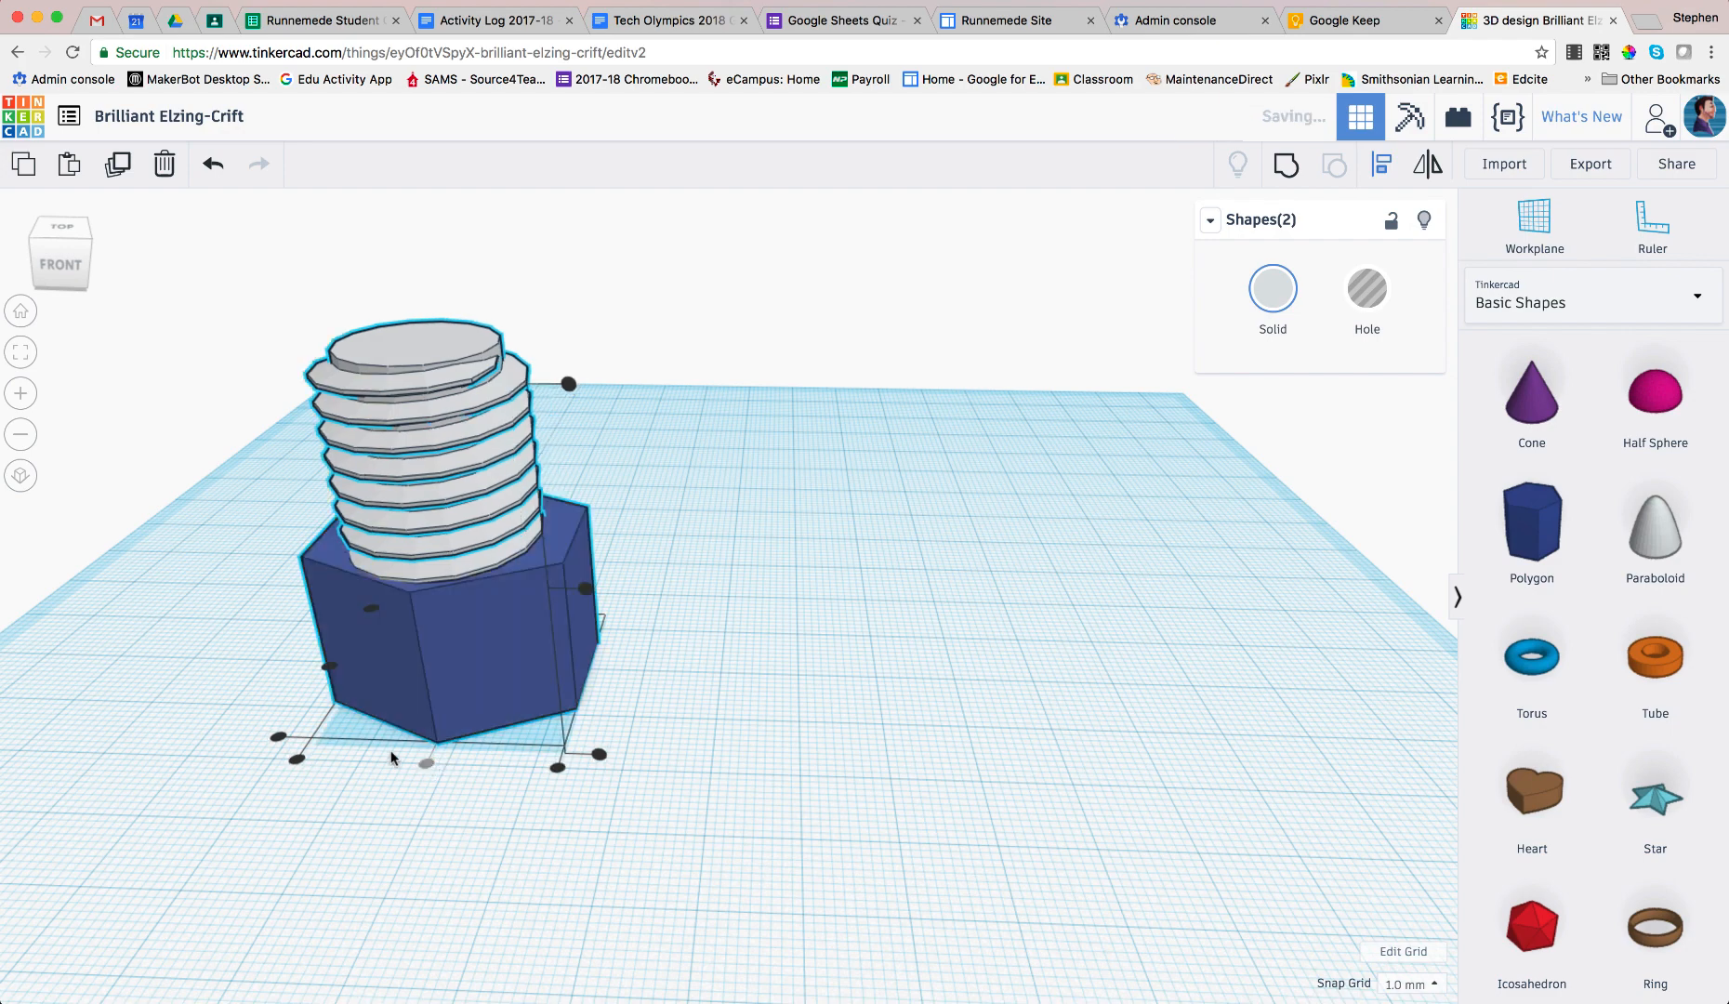
click(329, 665)
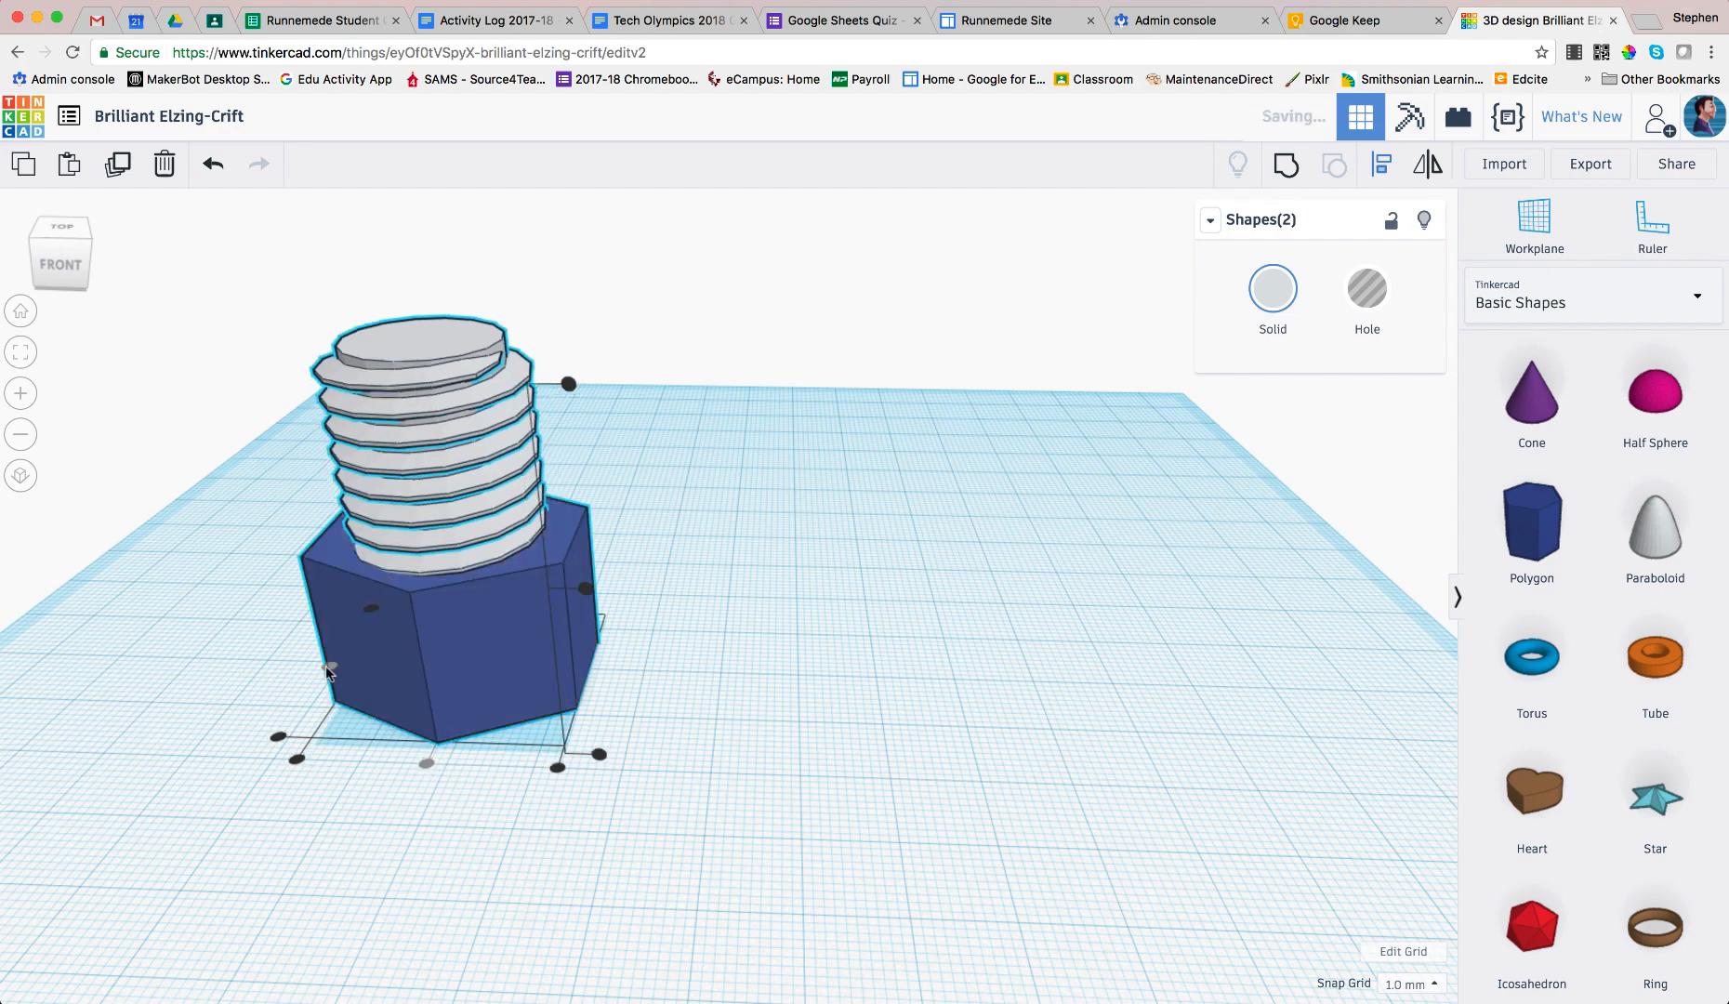
click(586, 590)
click(694, 758)
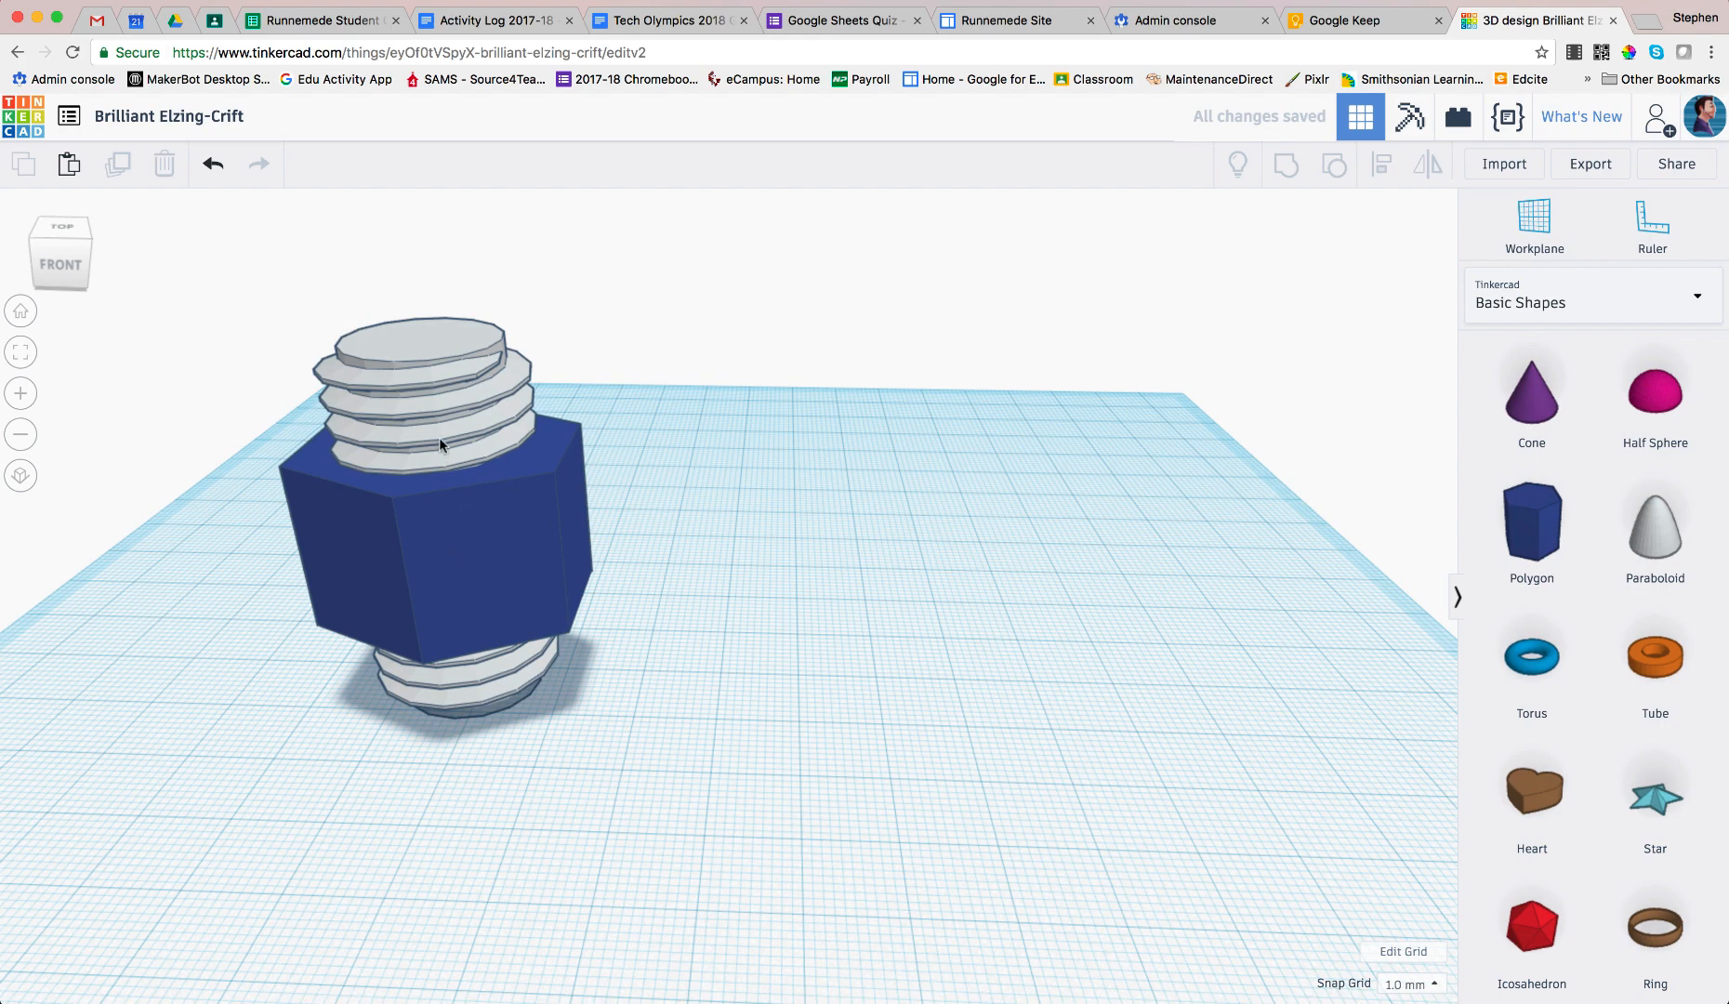
Duplicate the metric thread and move the copy to the right until it is clear of the hexagon.
click(448, 412)
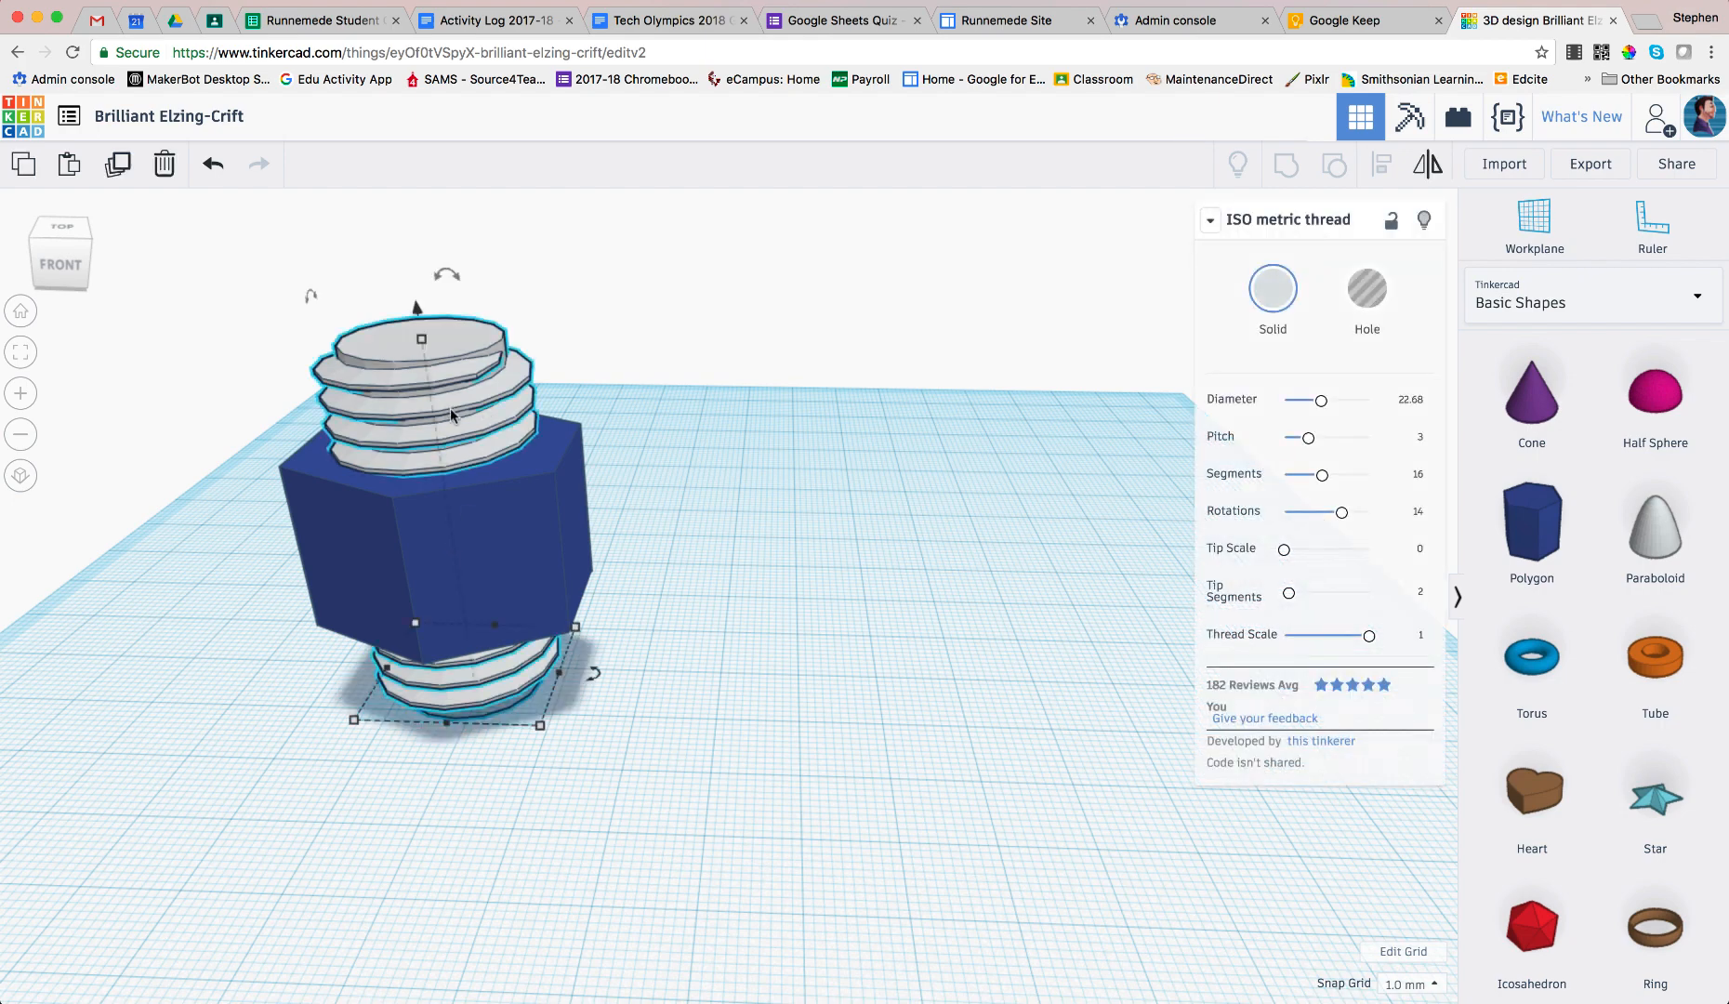
key(Right)
key(Right)
key(Right)
key(Right)
key(Right)
key(Right)
key(Right)
key(Right)
key(Right)
key(Right)
key(Right)
key(Right)
key(Right)
key(Right)
key(Right)
key(Right)
key(Right)
key(Right)
key(Right)
key(Right)
key(Right)
key(Right)
key(Right)
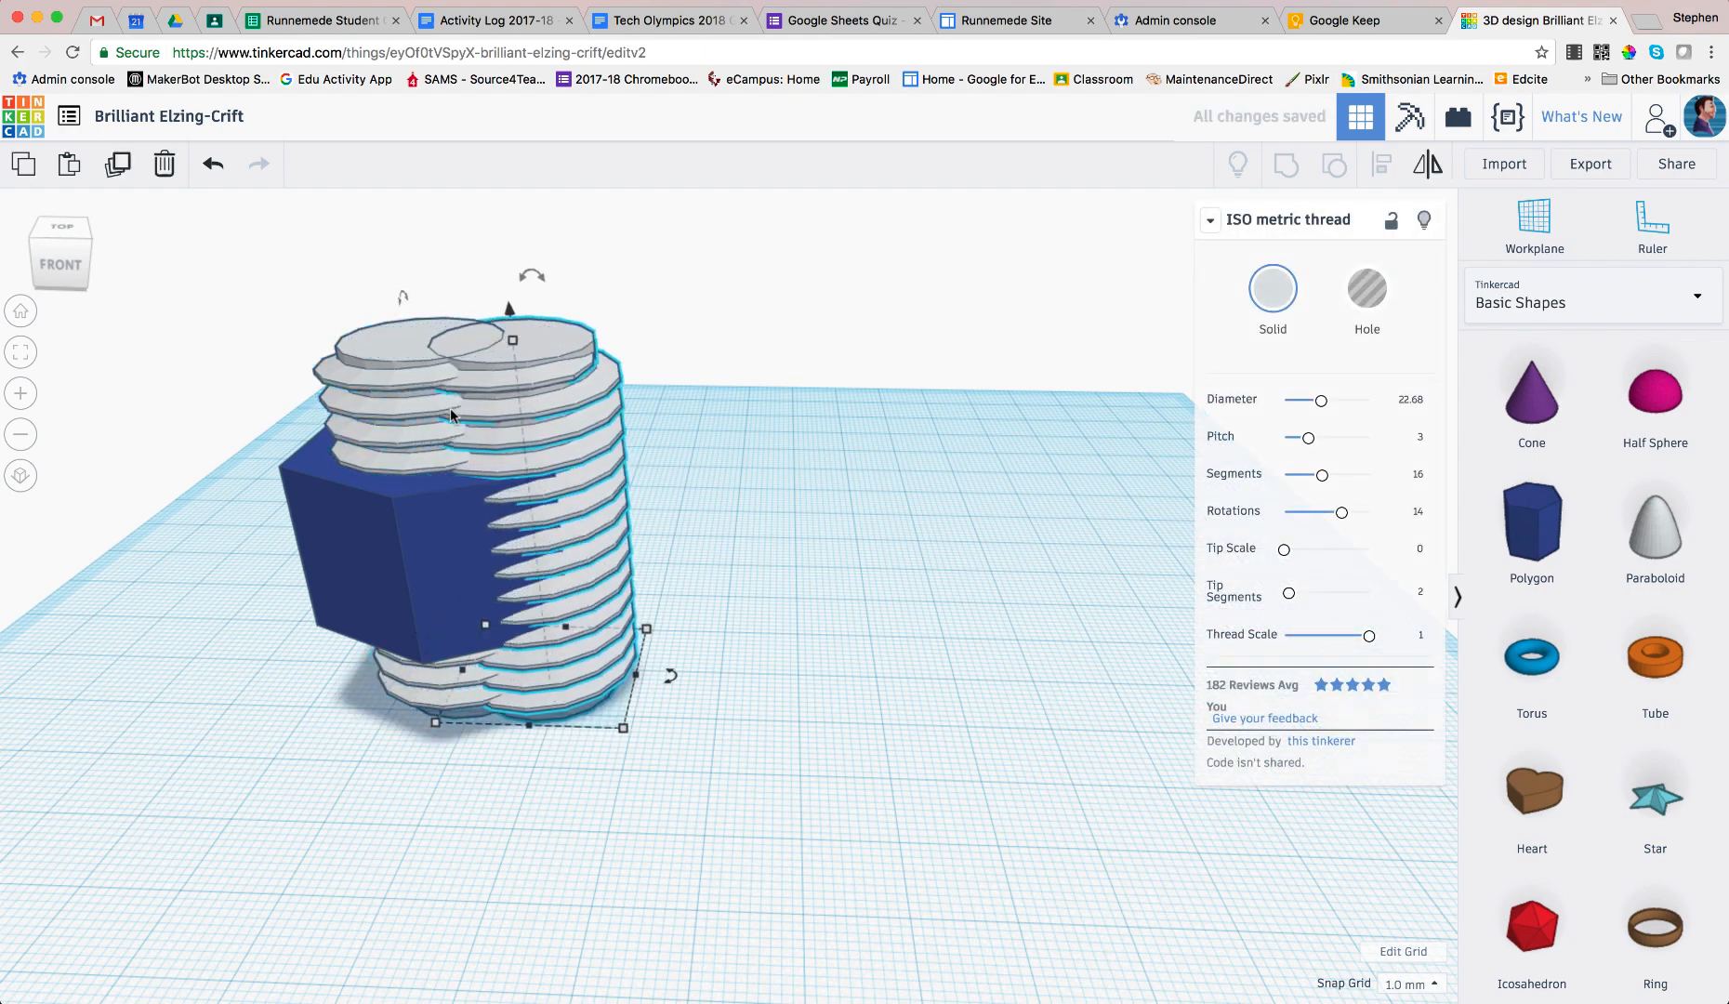
key(Right)
key(Right)
key(Right)
key(Right)
key(Right)
key(Right)
key(Right)
key(Right)
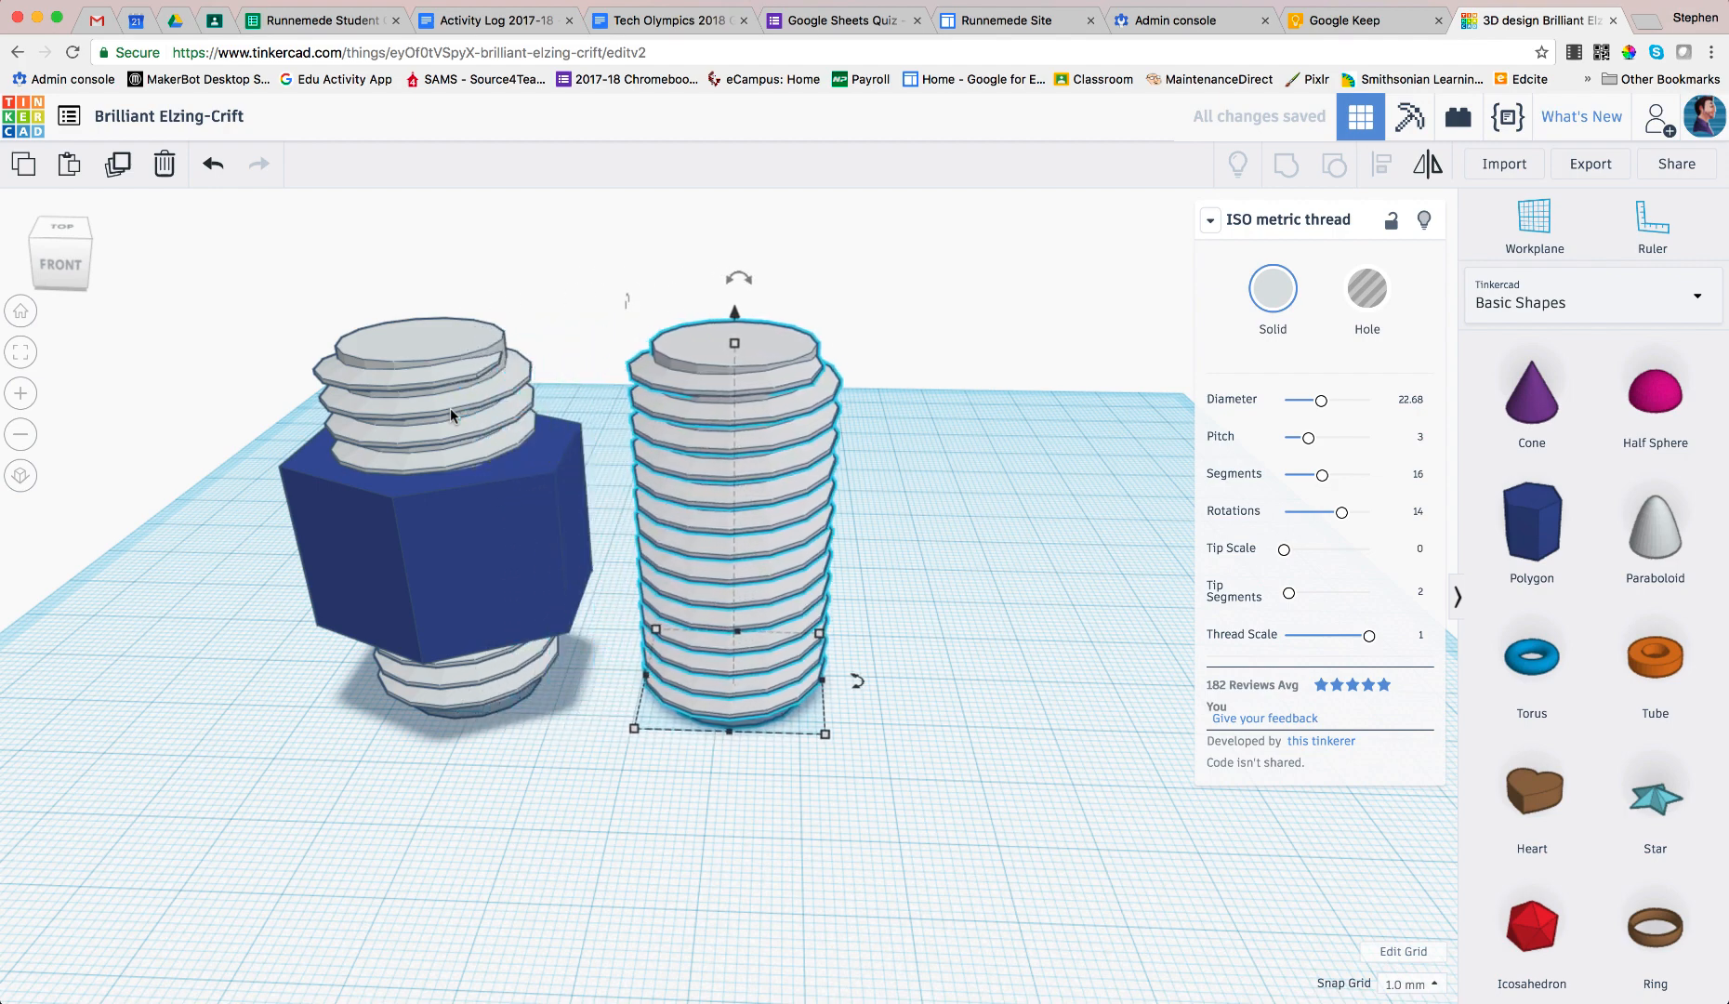
Turn the thread inside the hexagon into a hole and group the two to cut a threaded nut.
click(452, 415)
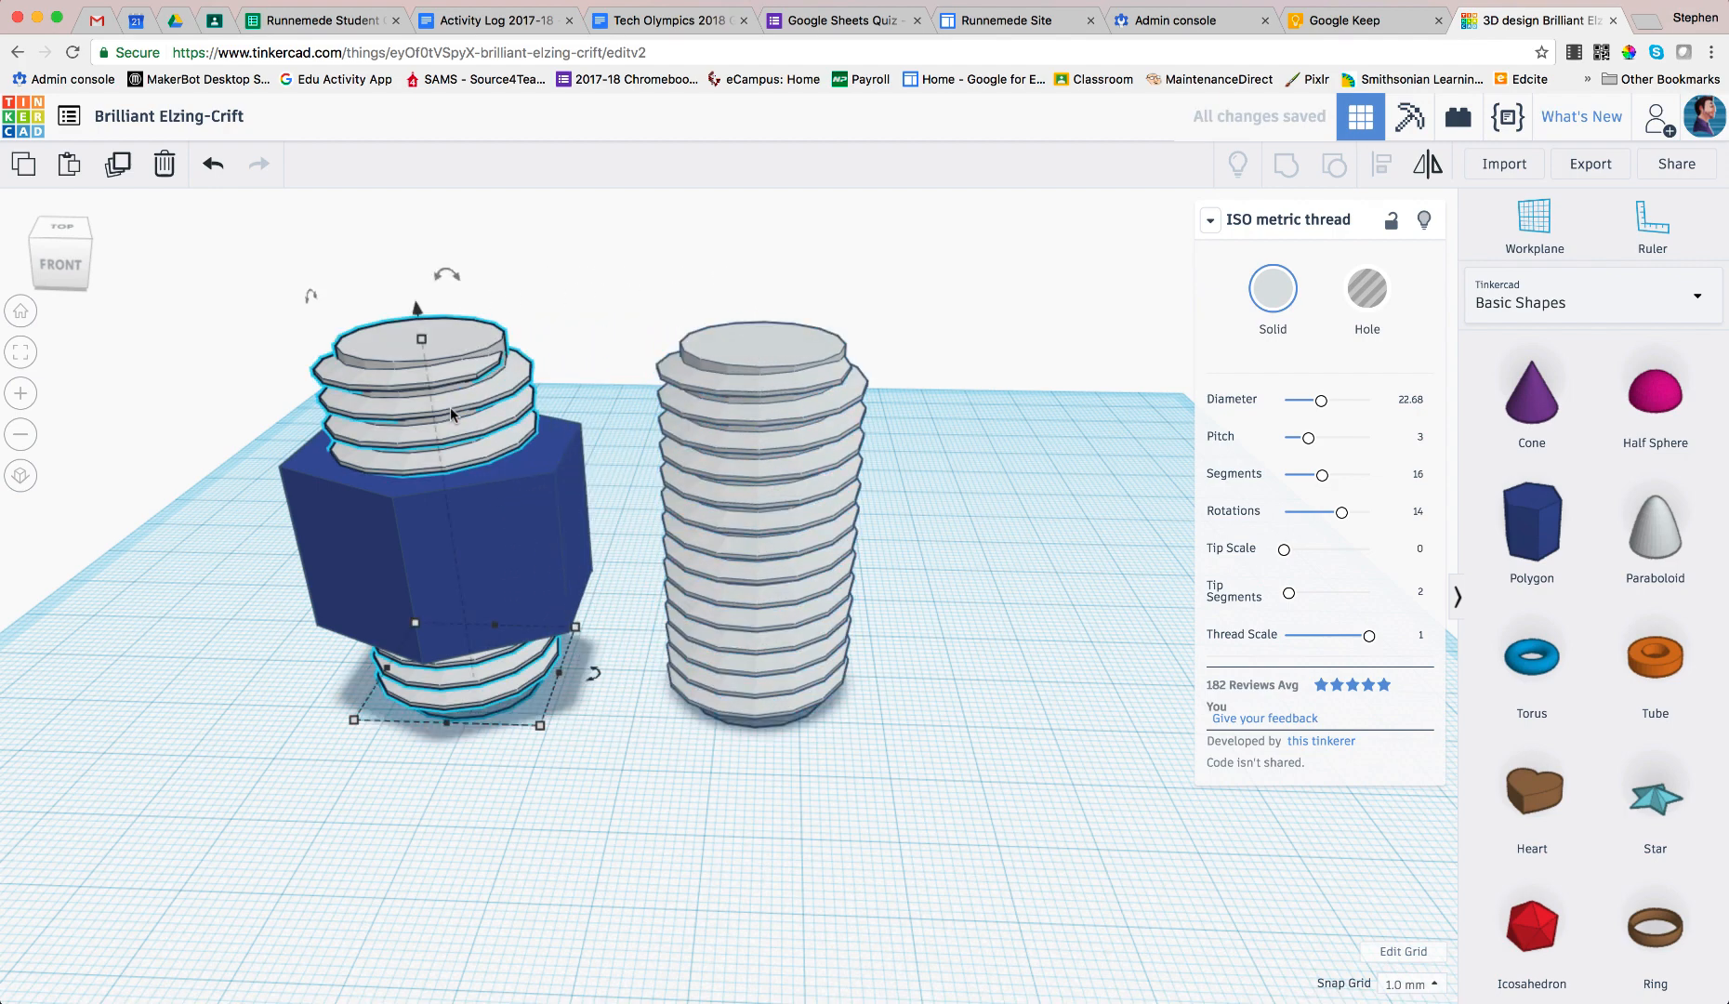
click(1359, 297)
drag(313, 760, 511, 318)
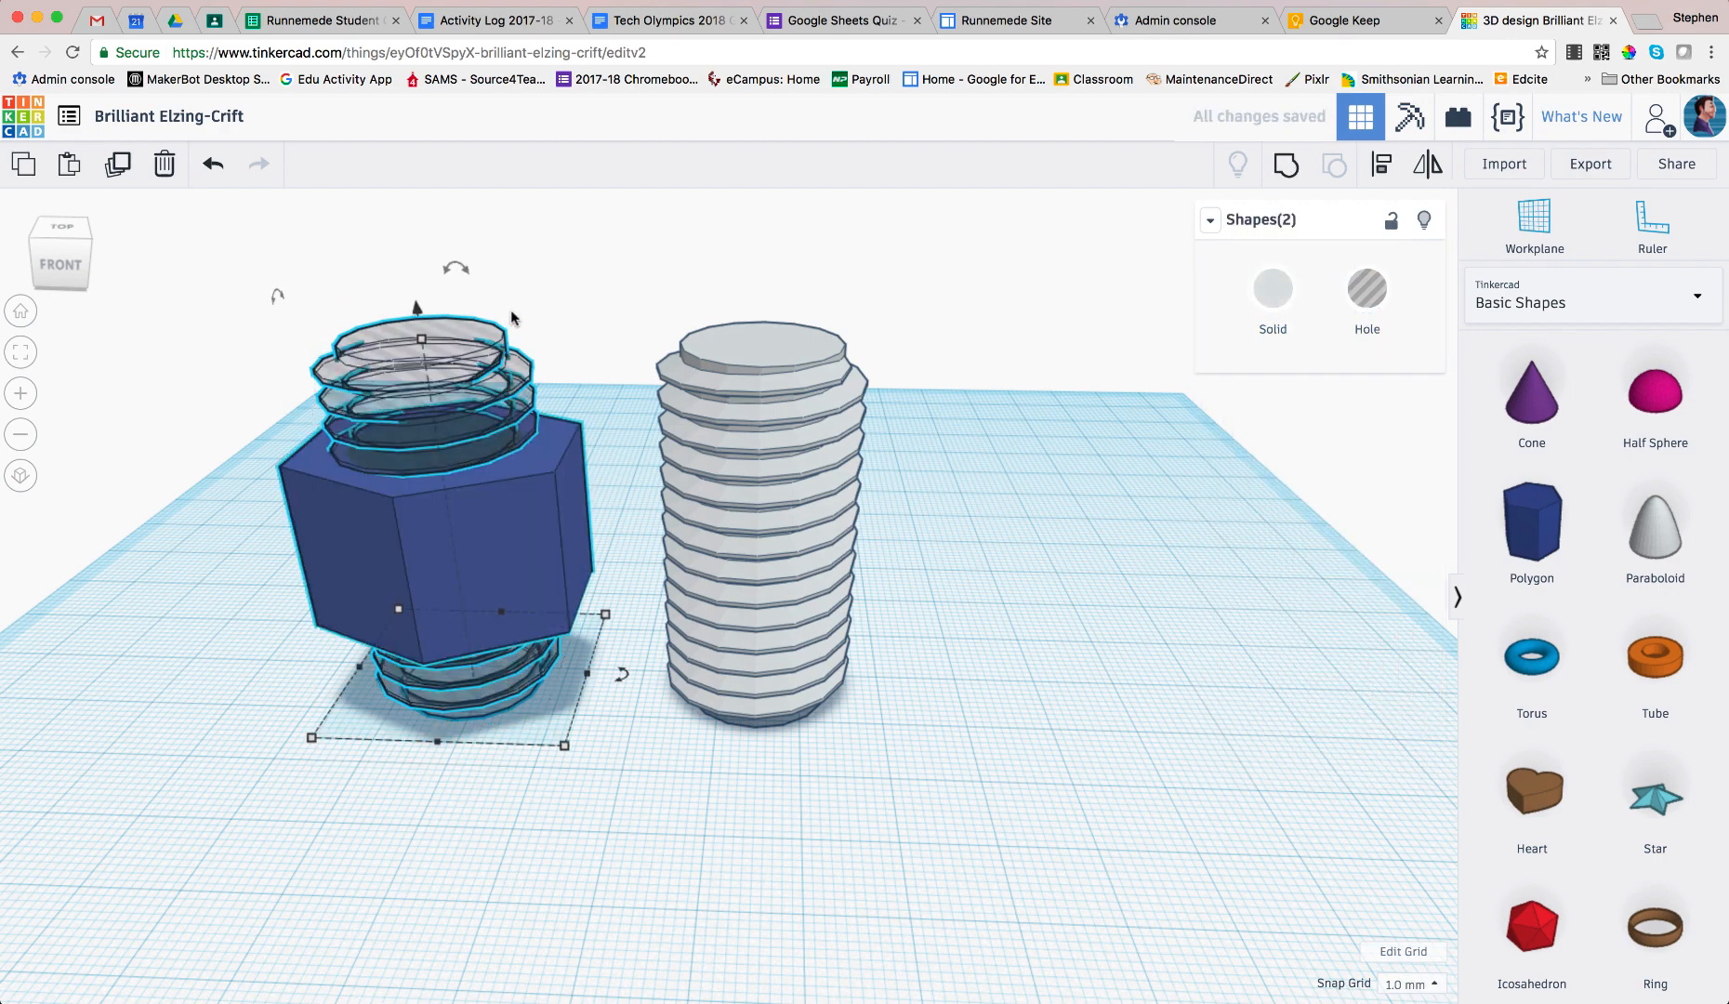
click(1285, 166)
drag(58, 257, 90, 268)
click(88, 272)
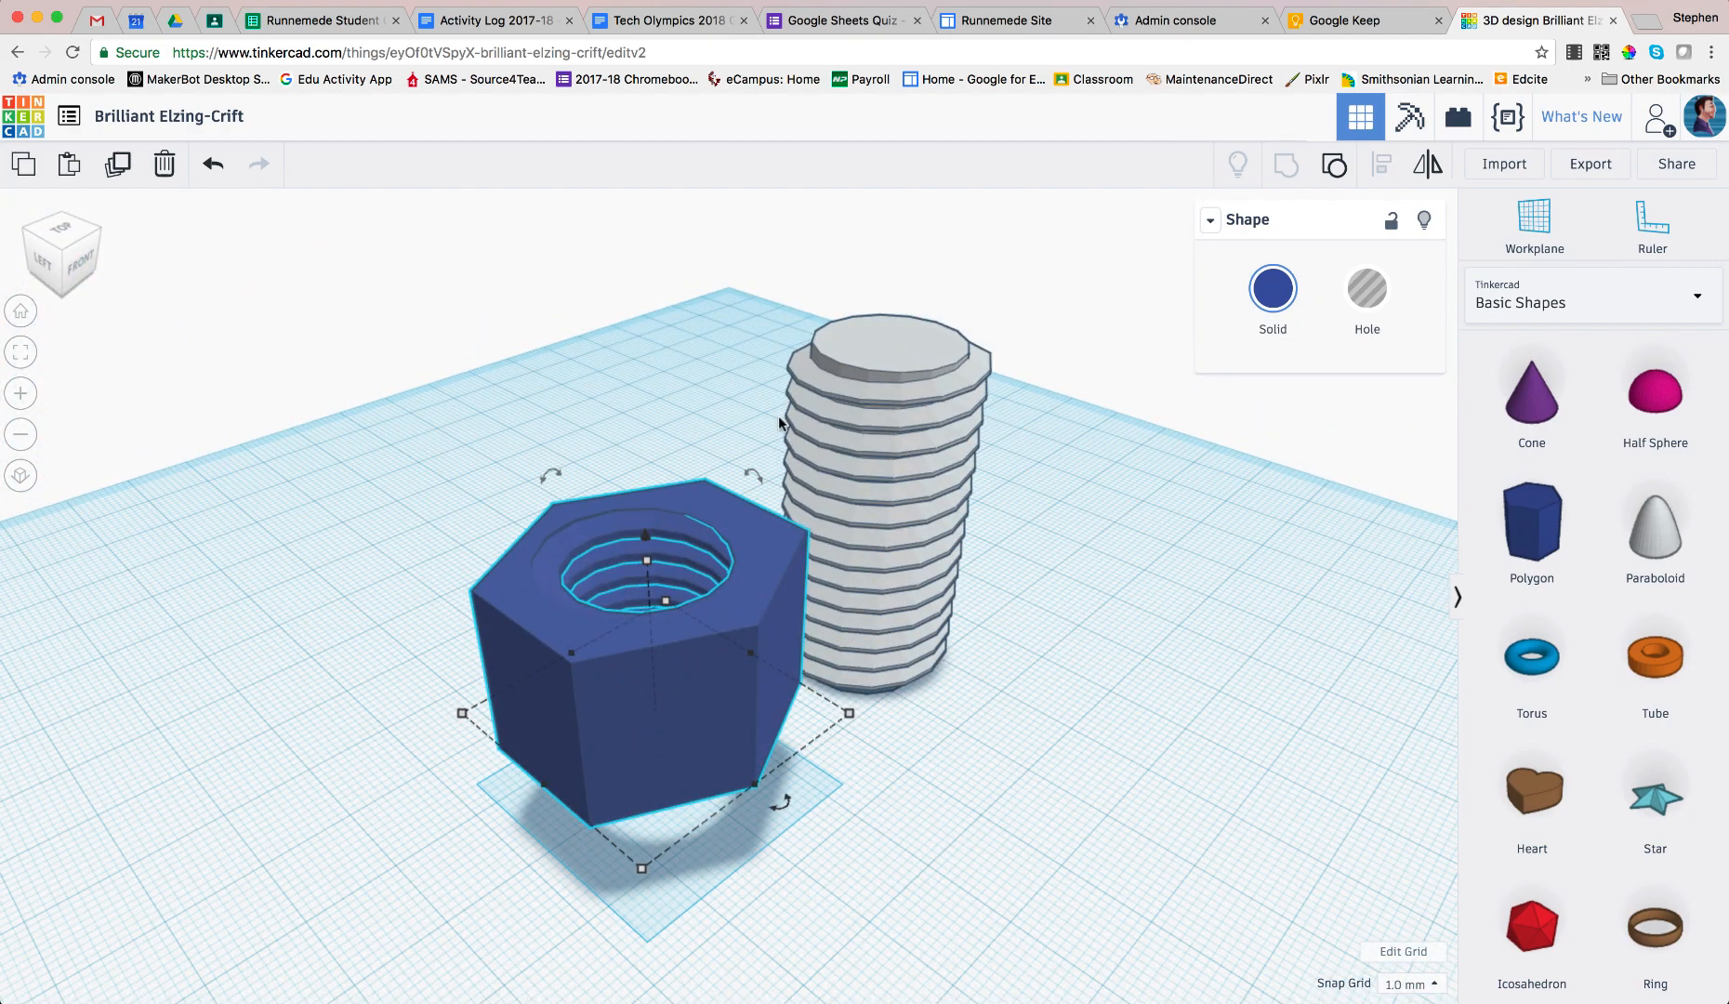
mouse_move(66, 281)
mouse_down()
mouse_move(32, 266)
mouse_move(65, 249)
mouse_move(93, 263)
mouse_move(73, 248)
mouse_move(48, 287)
mouse_up()
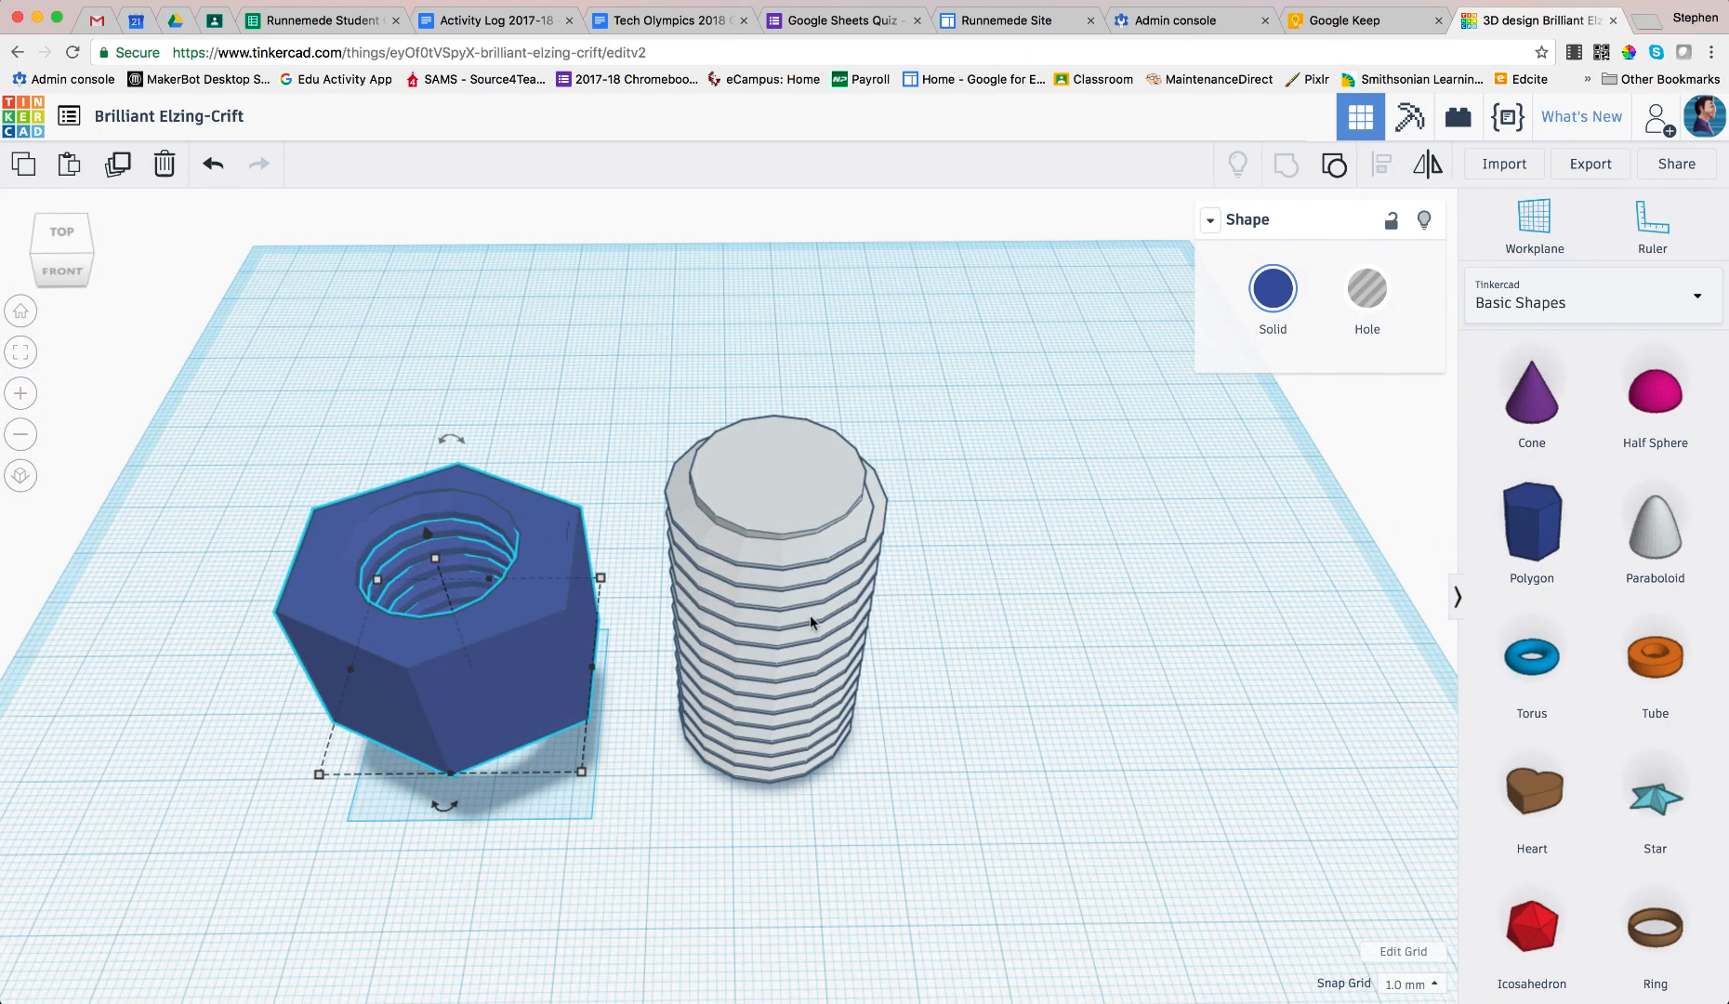
Move the copied thread about 14 mm right and 12 mm back, and add a six-sided polygon 30 mm by 30 mm at its base.
drag(813, 621, 936, 534)
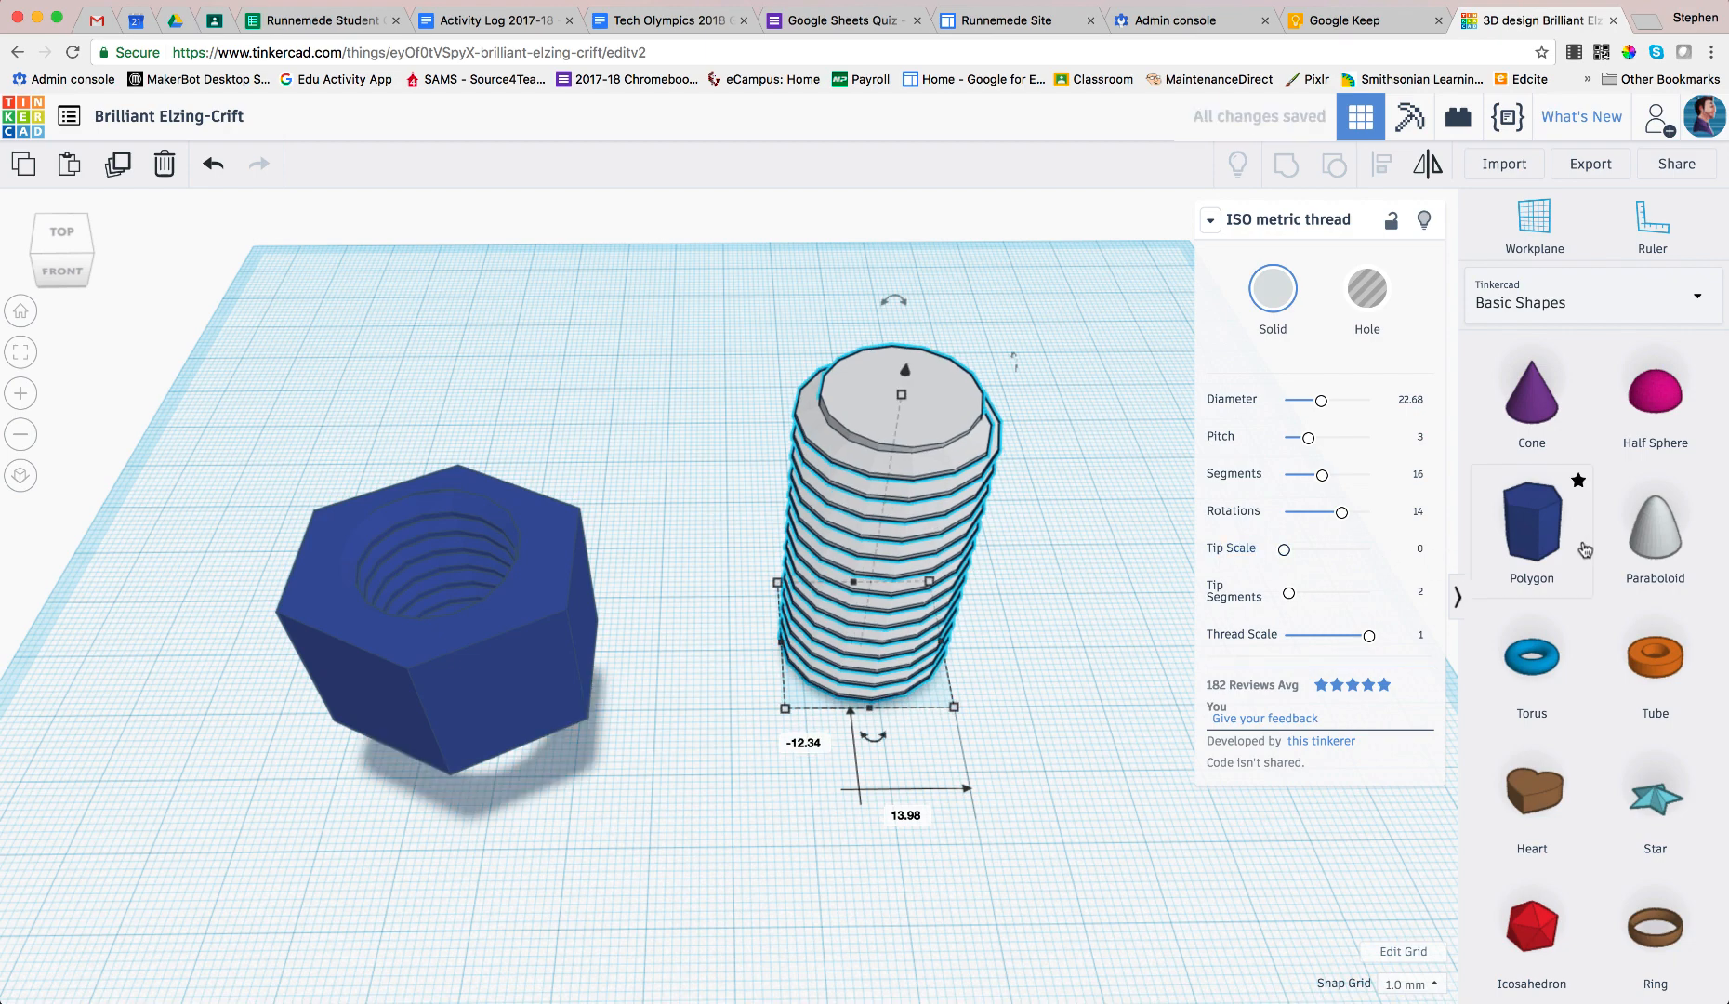
drag(1532, 546, 811, 722)
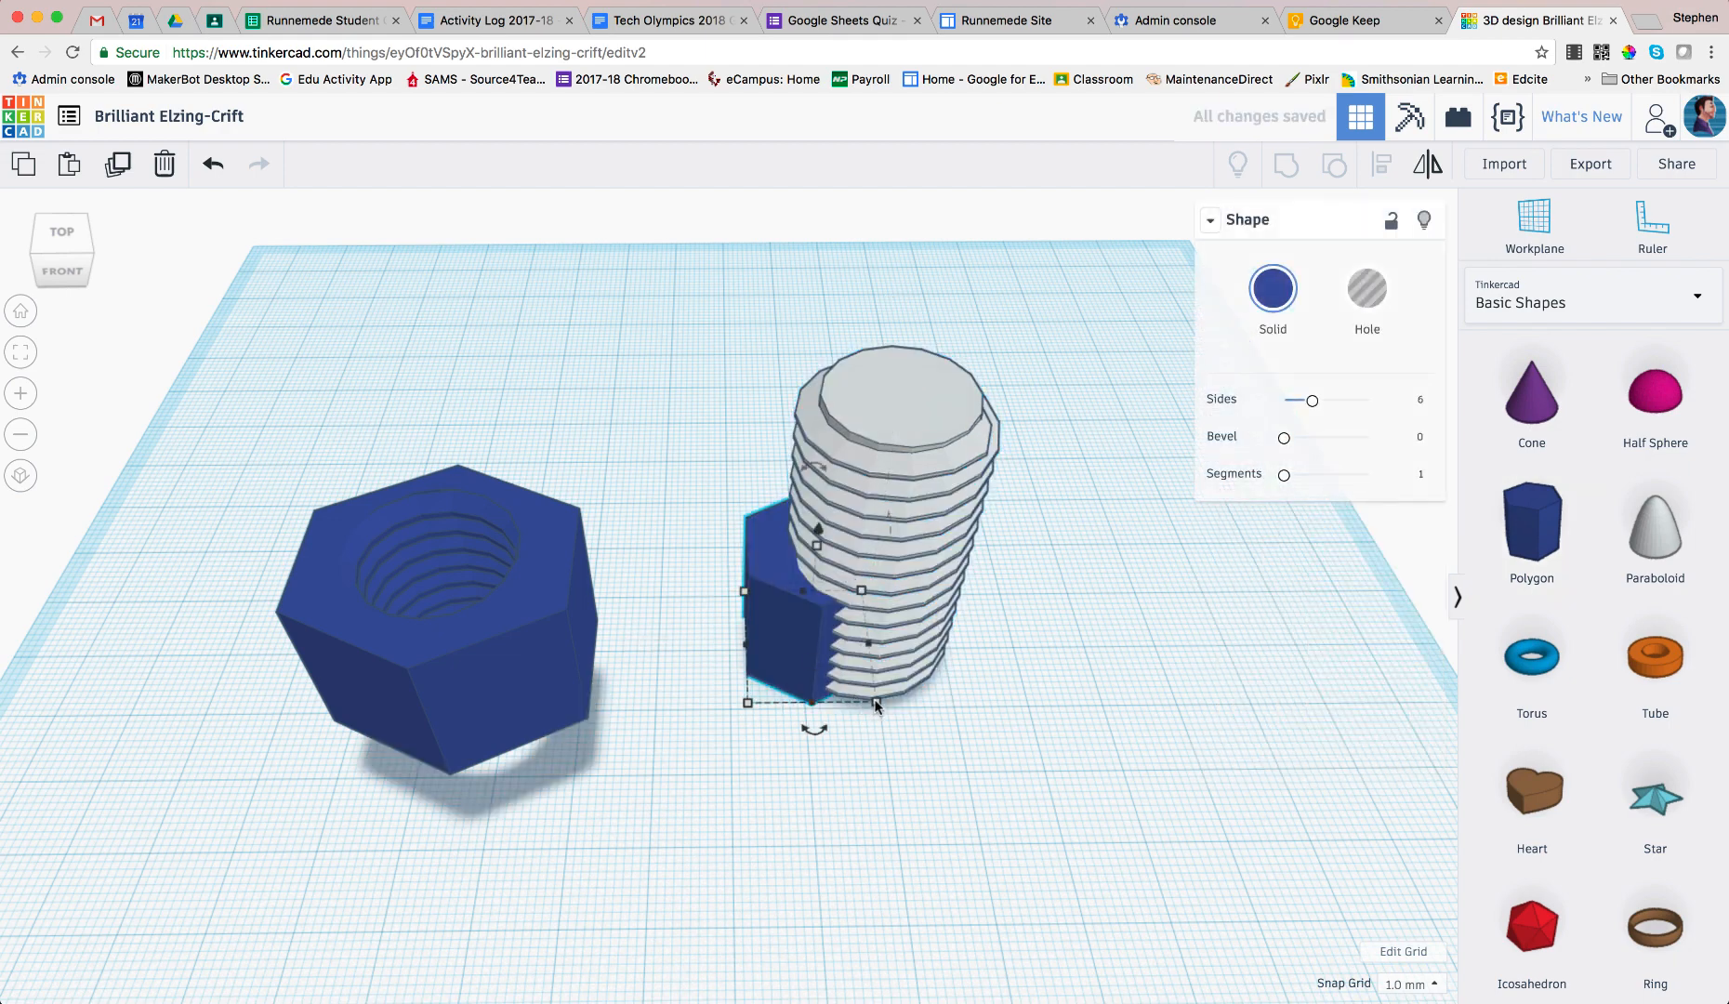
click(949, 643)
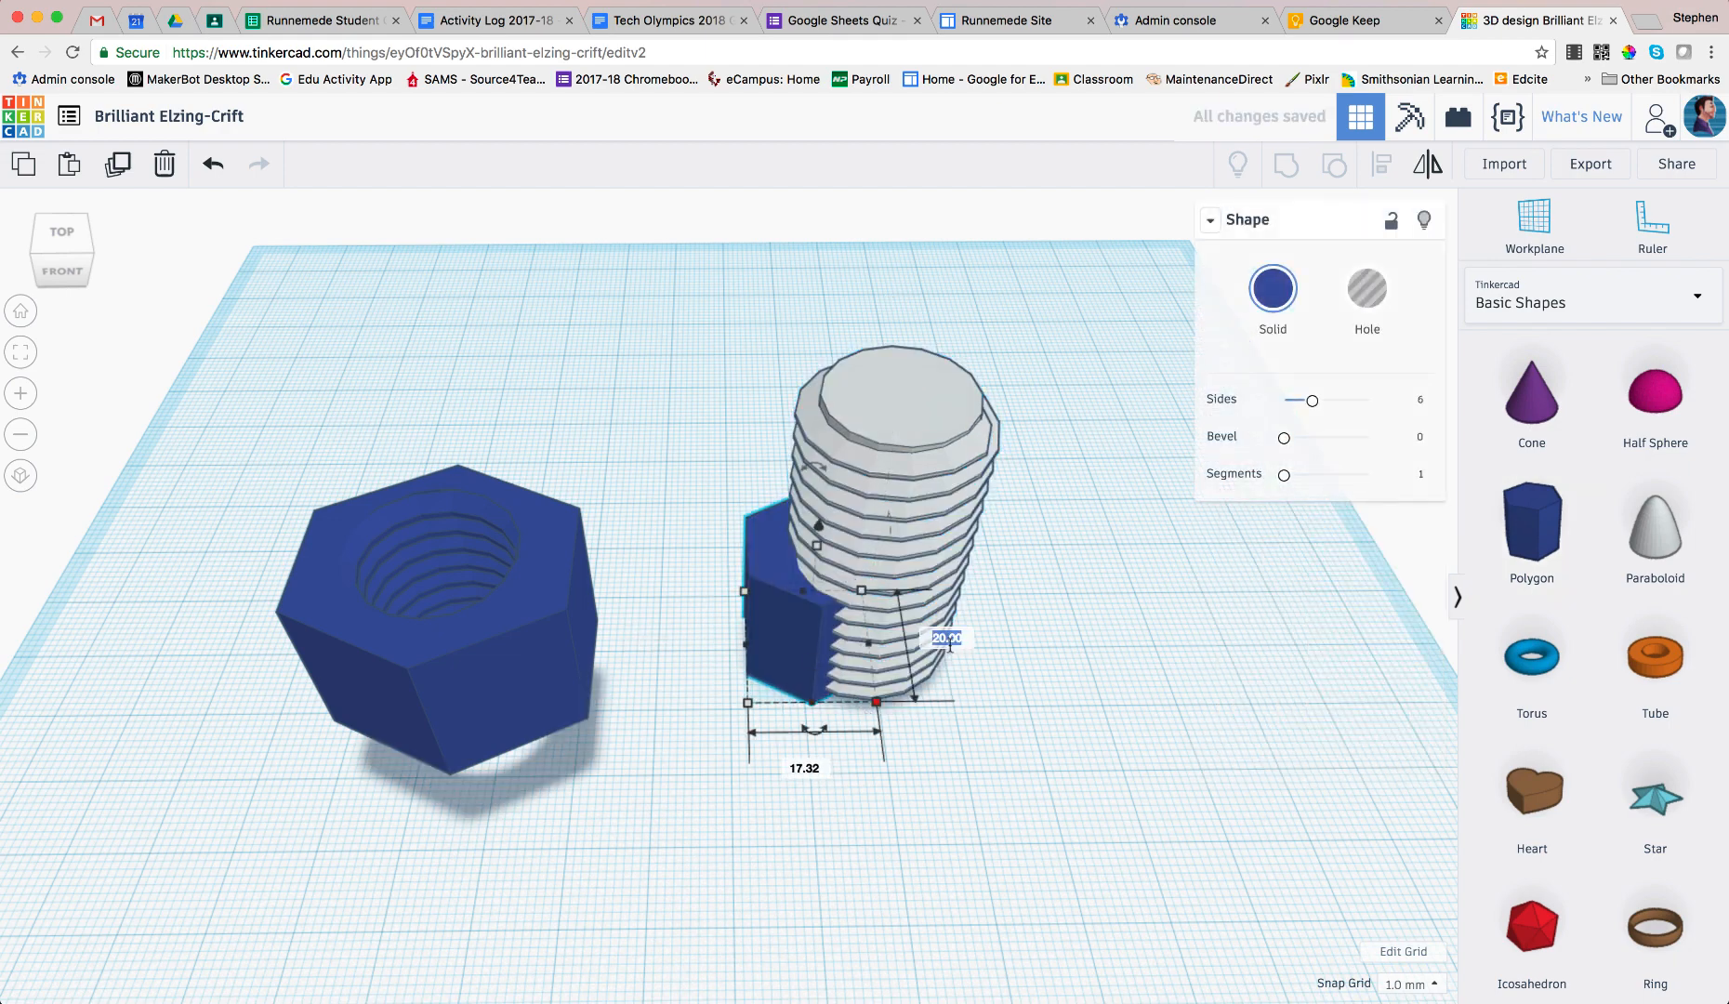
key(Return)
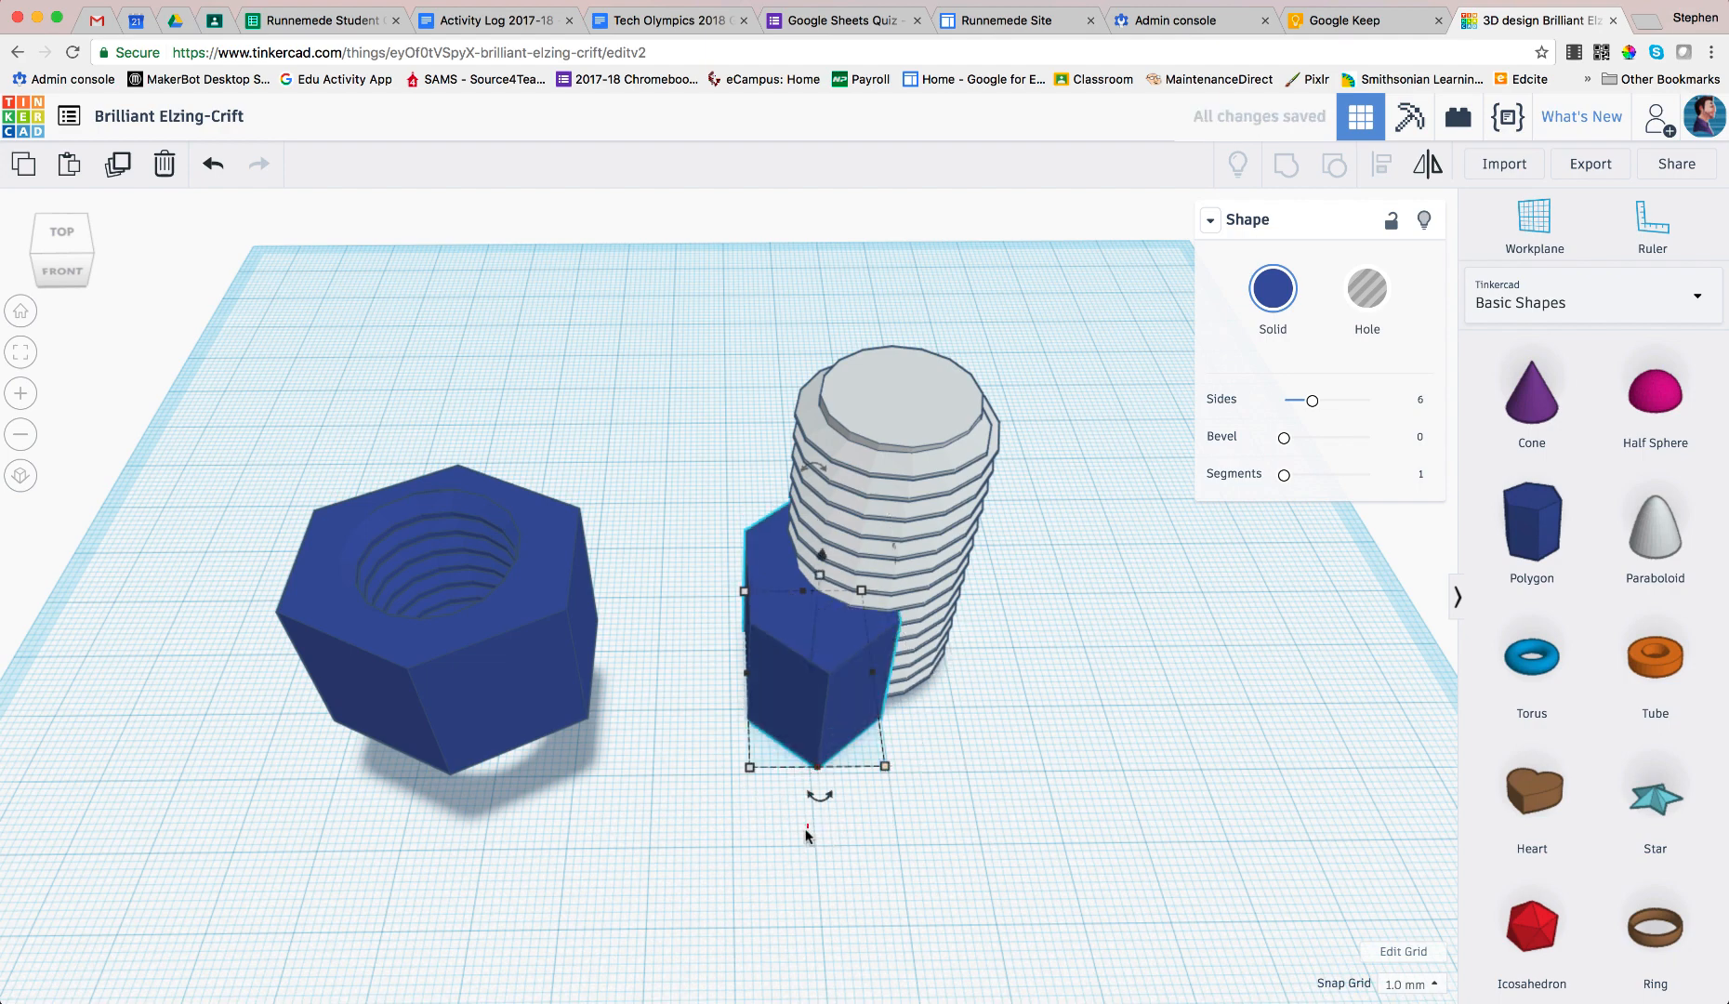
click(806, 830)
click(858, 671)
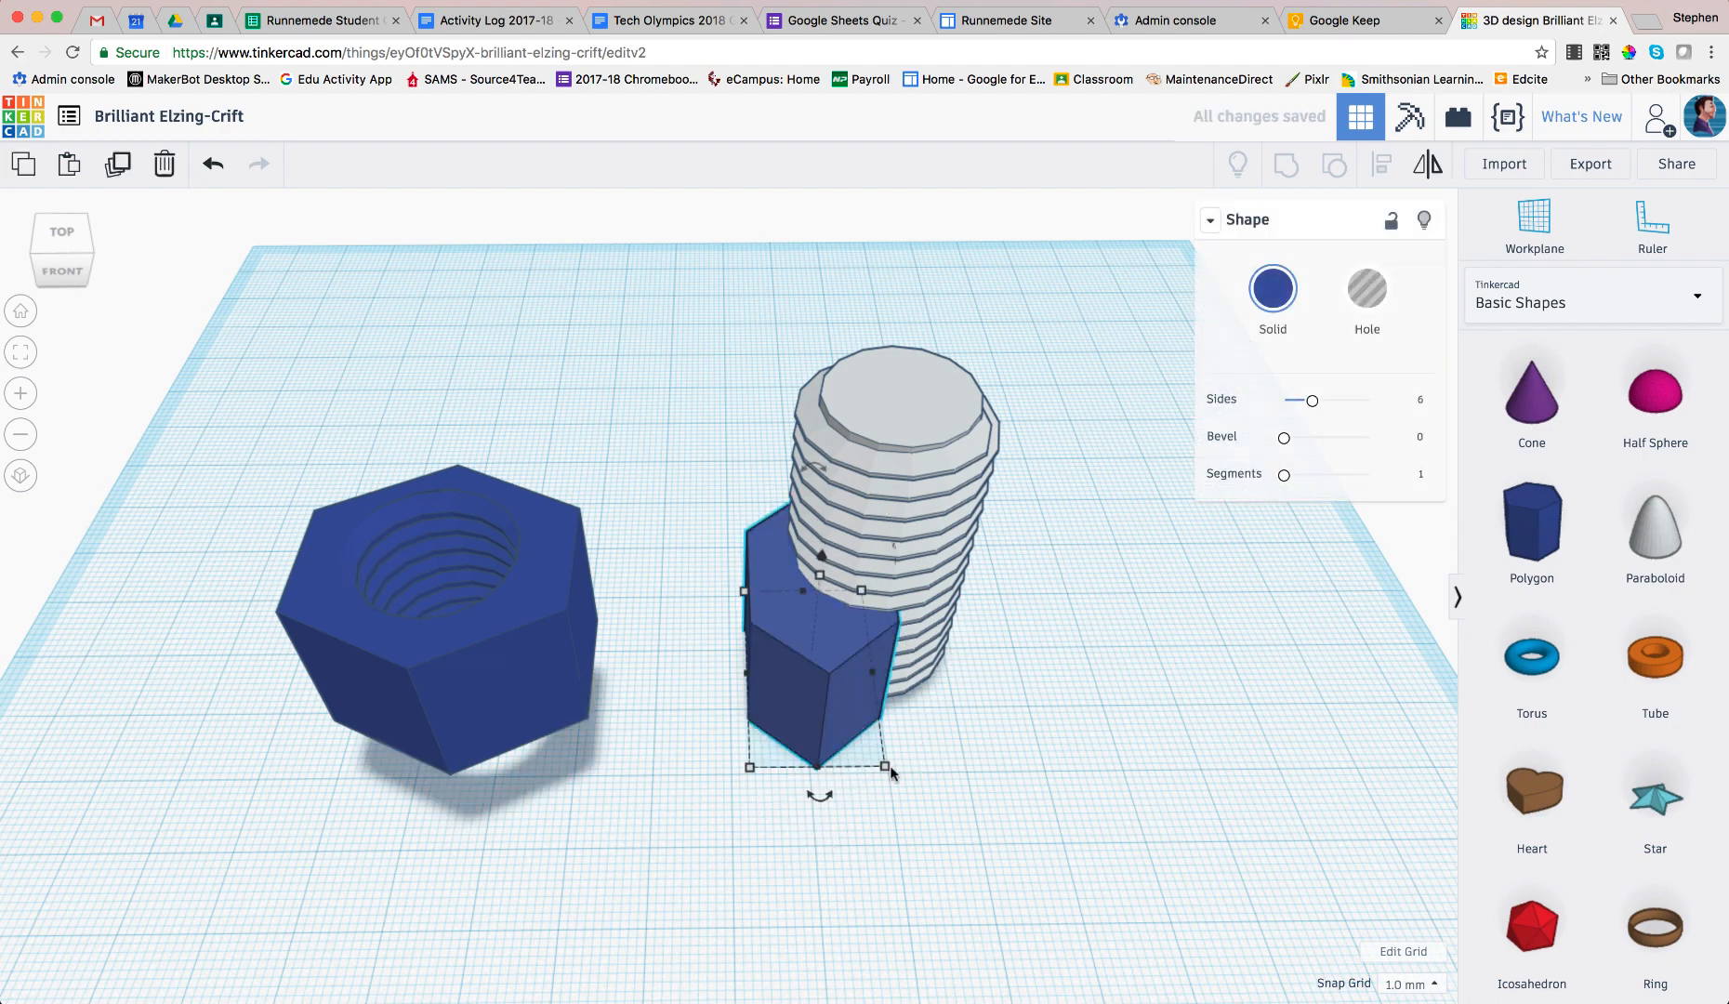
click(890, 767)
click(856, 717)
mouse_move(885, 767)
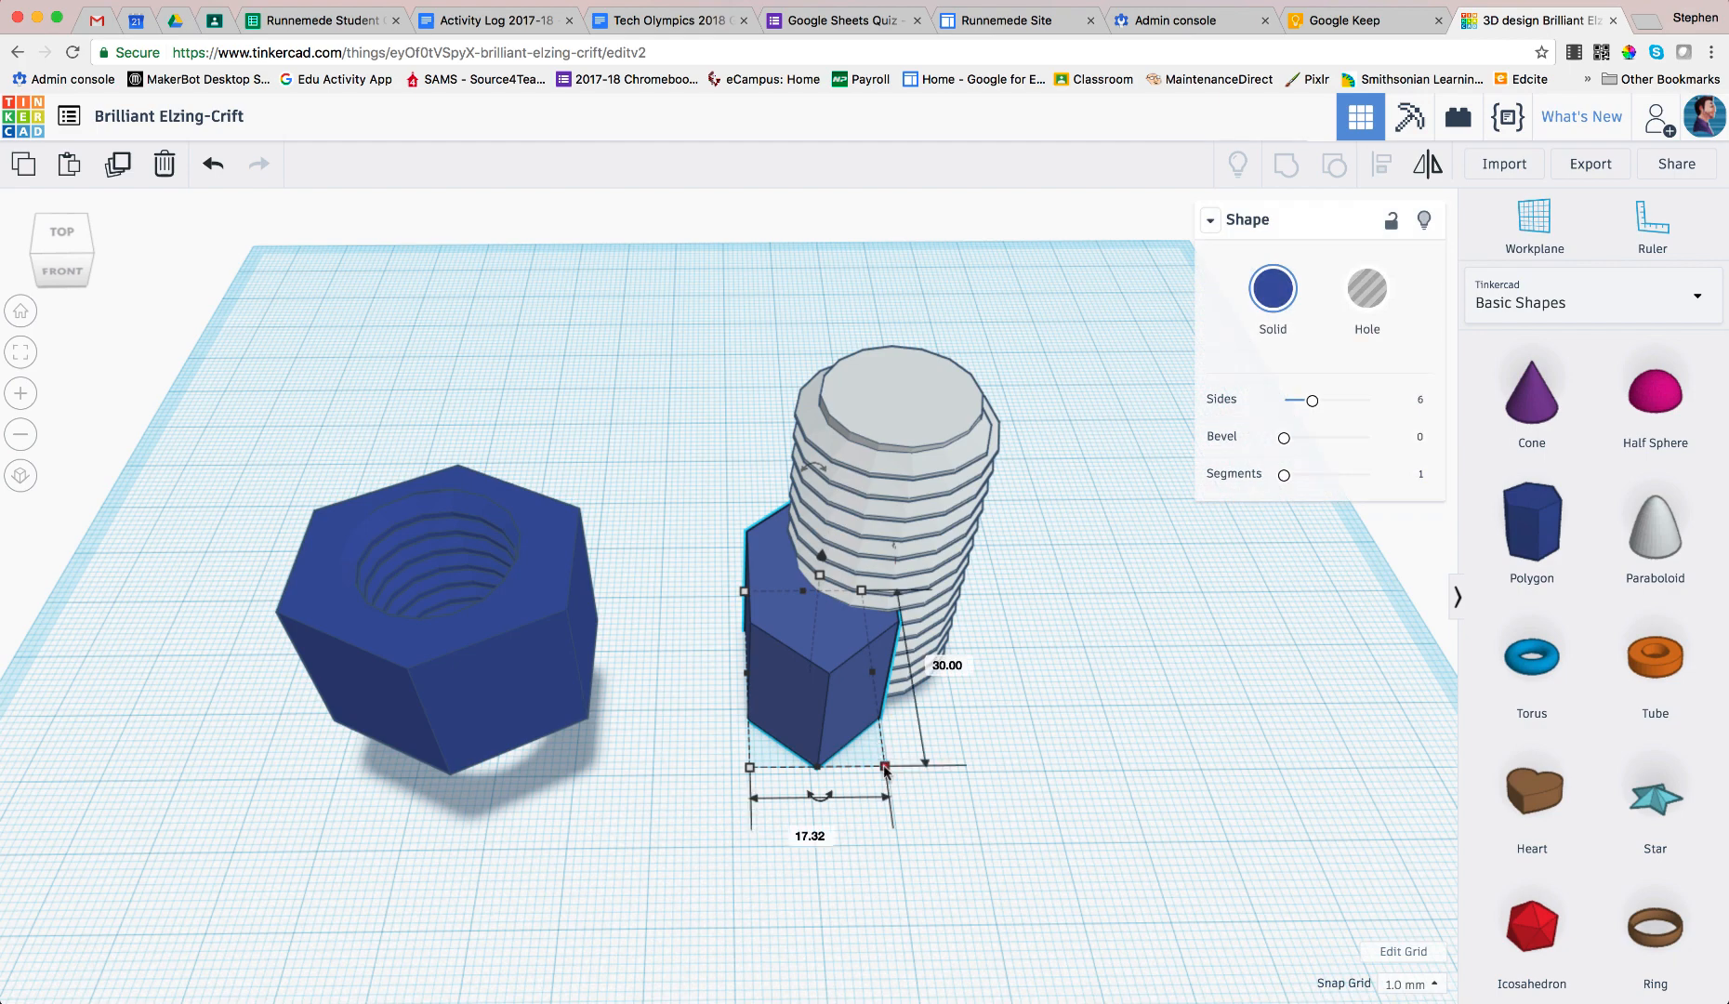
click(828, 838)
key(Return)
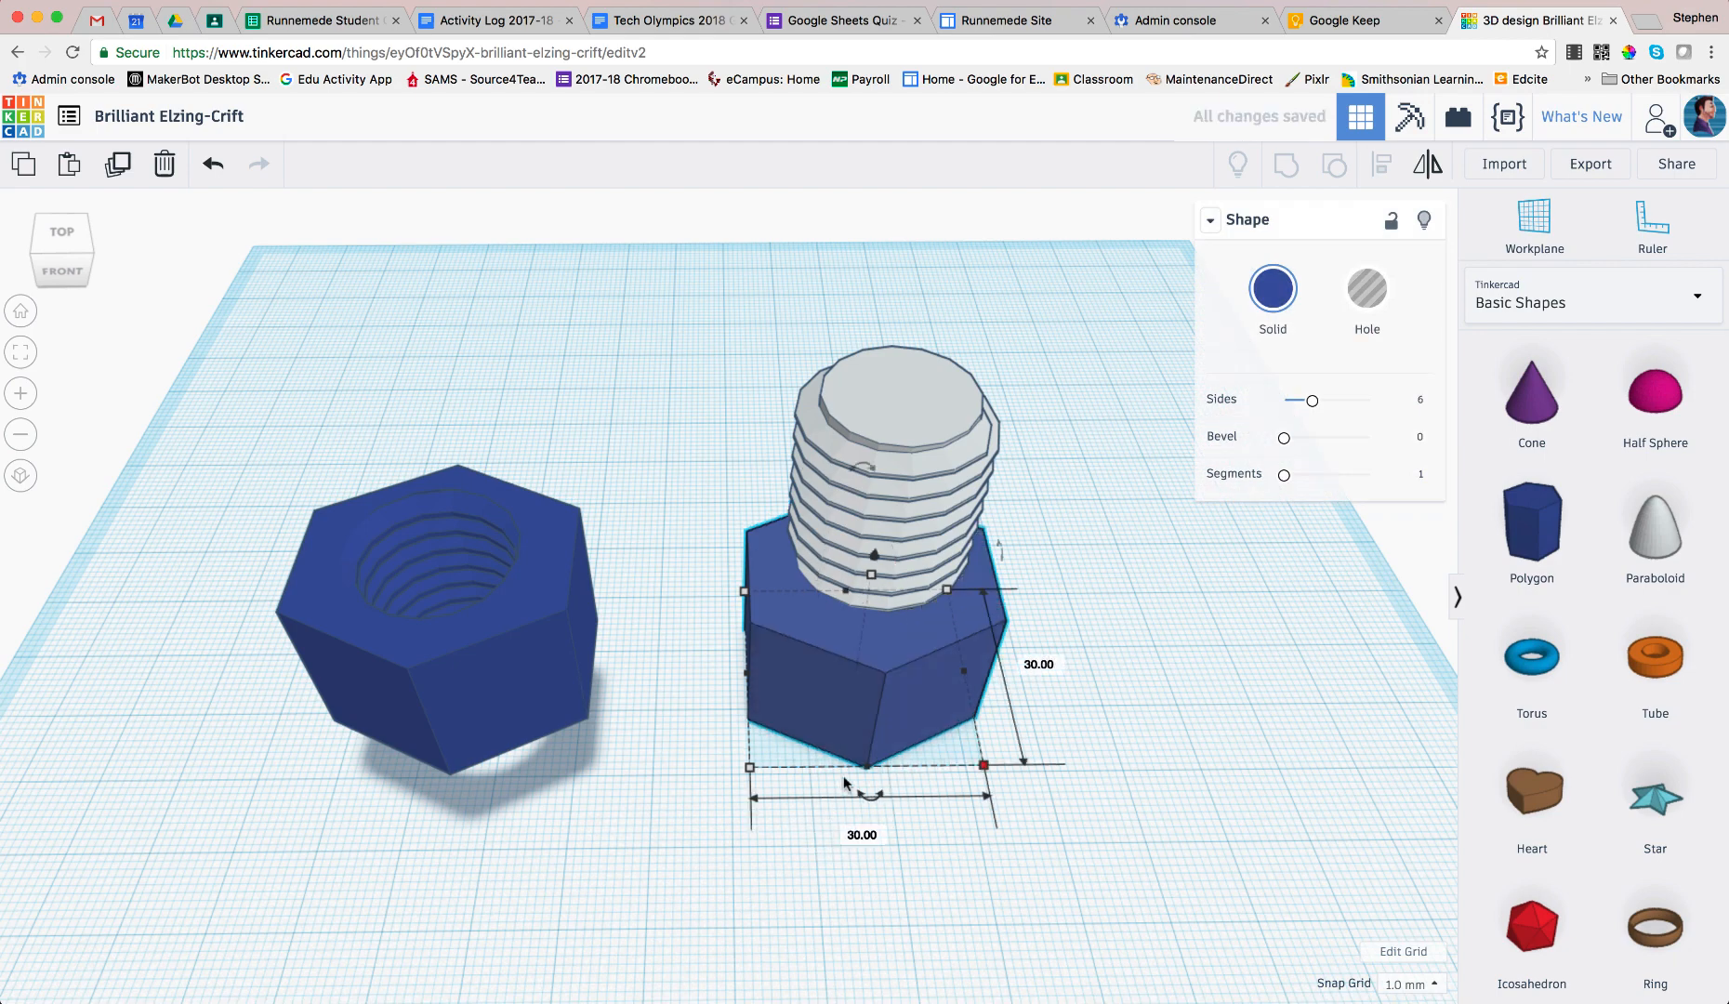
Align the copied thread and the new hexagon to their centres in width and depth to form a bolt.
shift+click(891, 433)
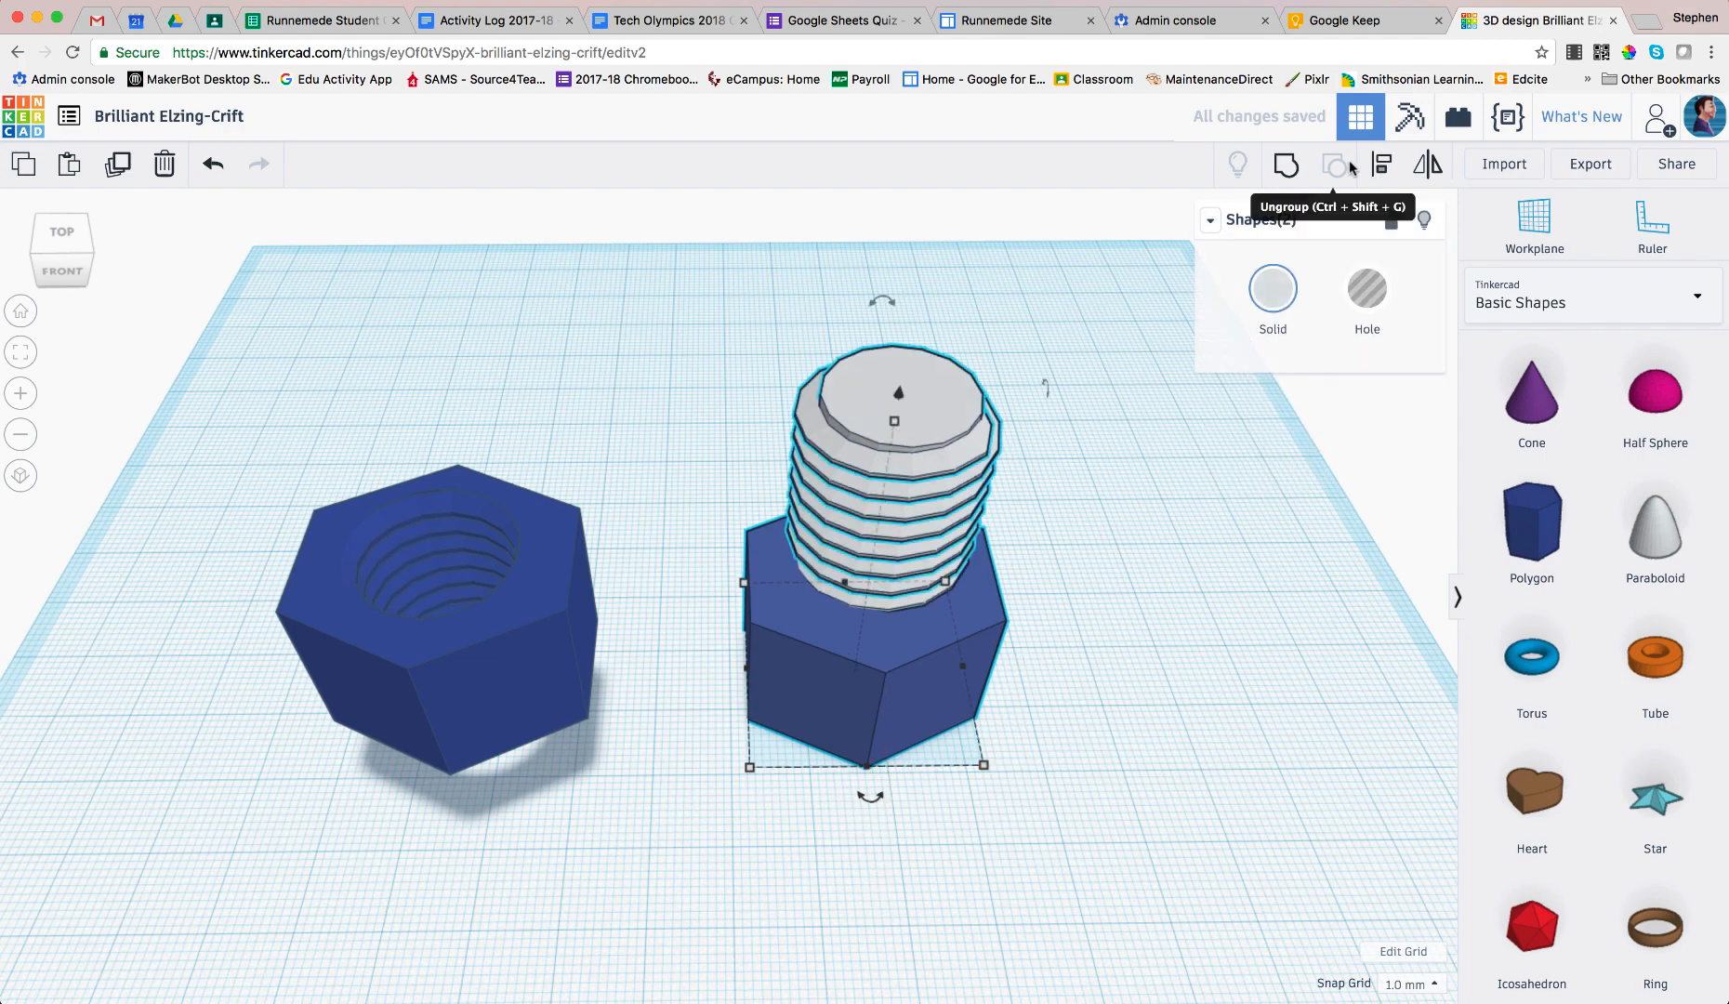
click(1288, 167)
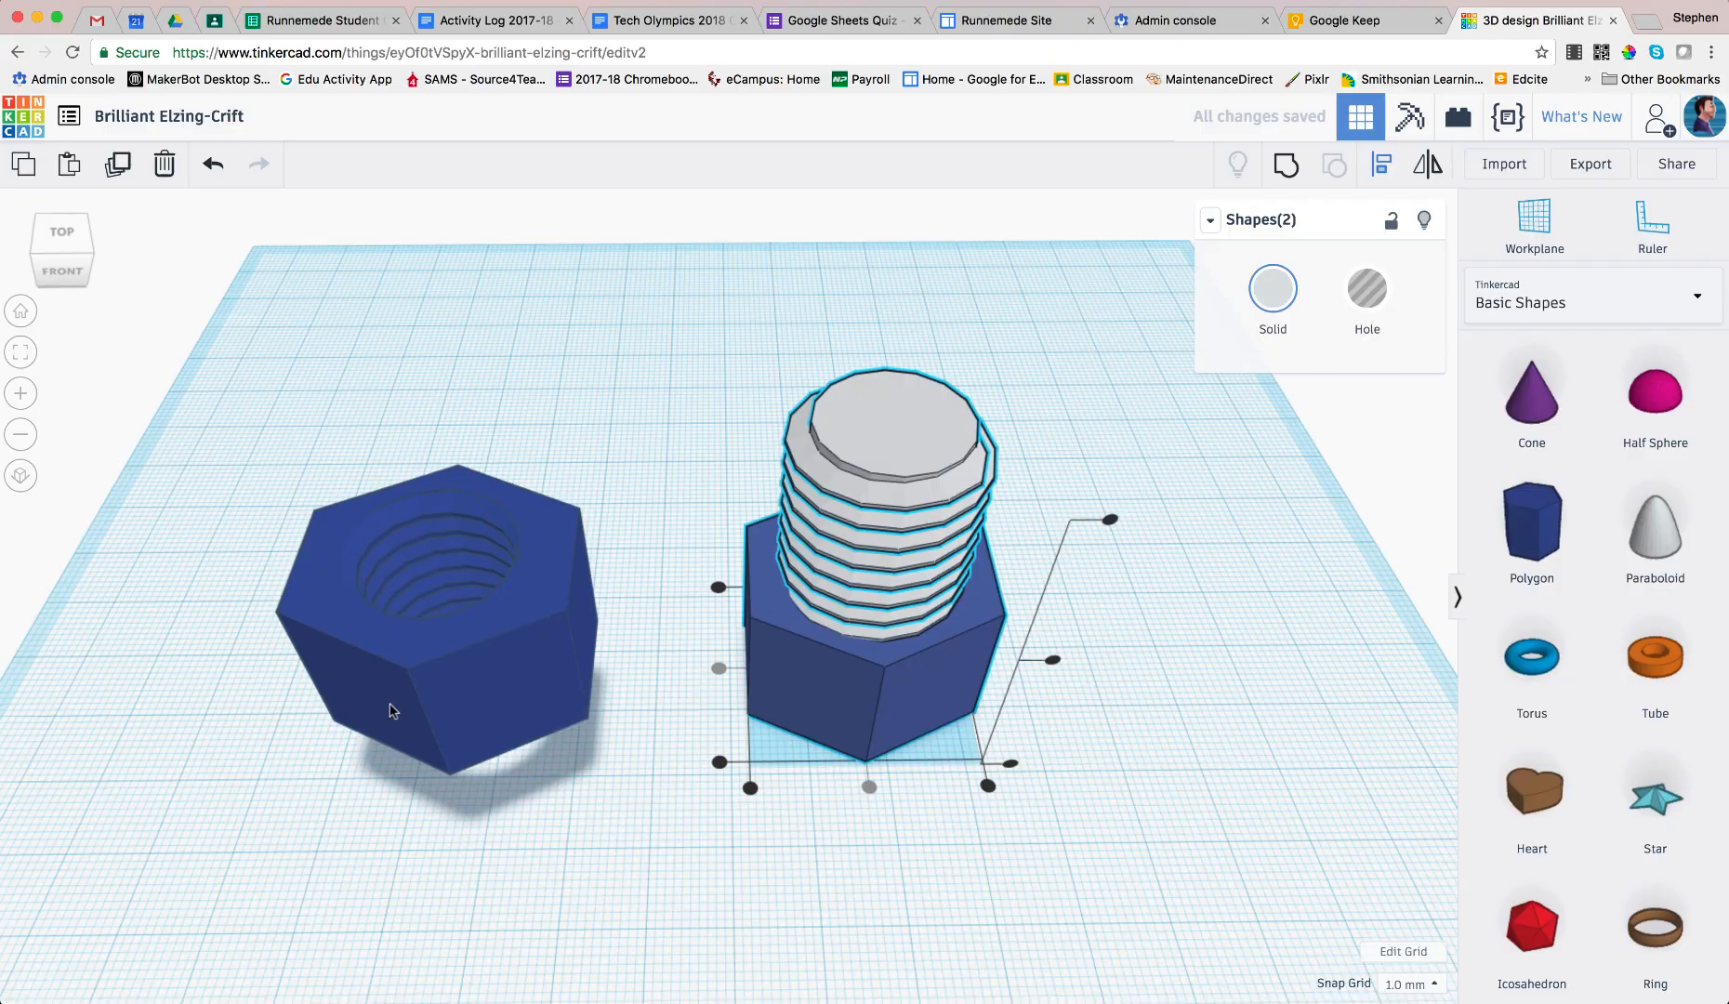
drag(100, 244, 56, 234)
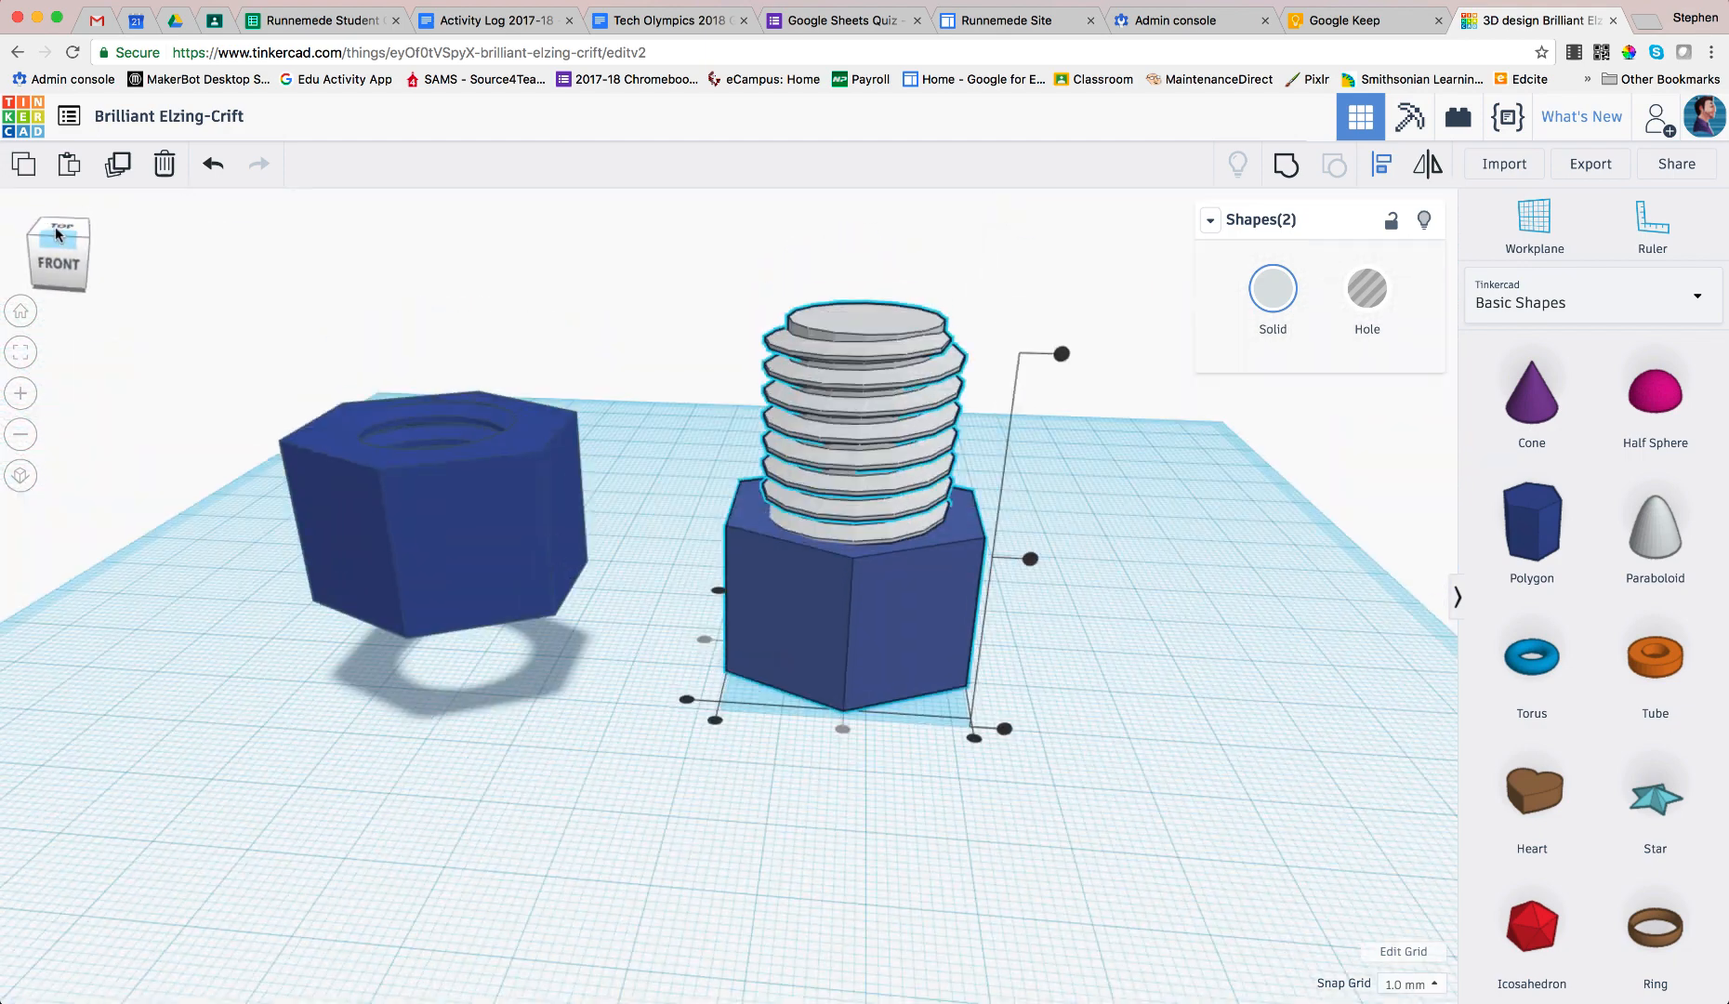
click(1116, 697)
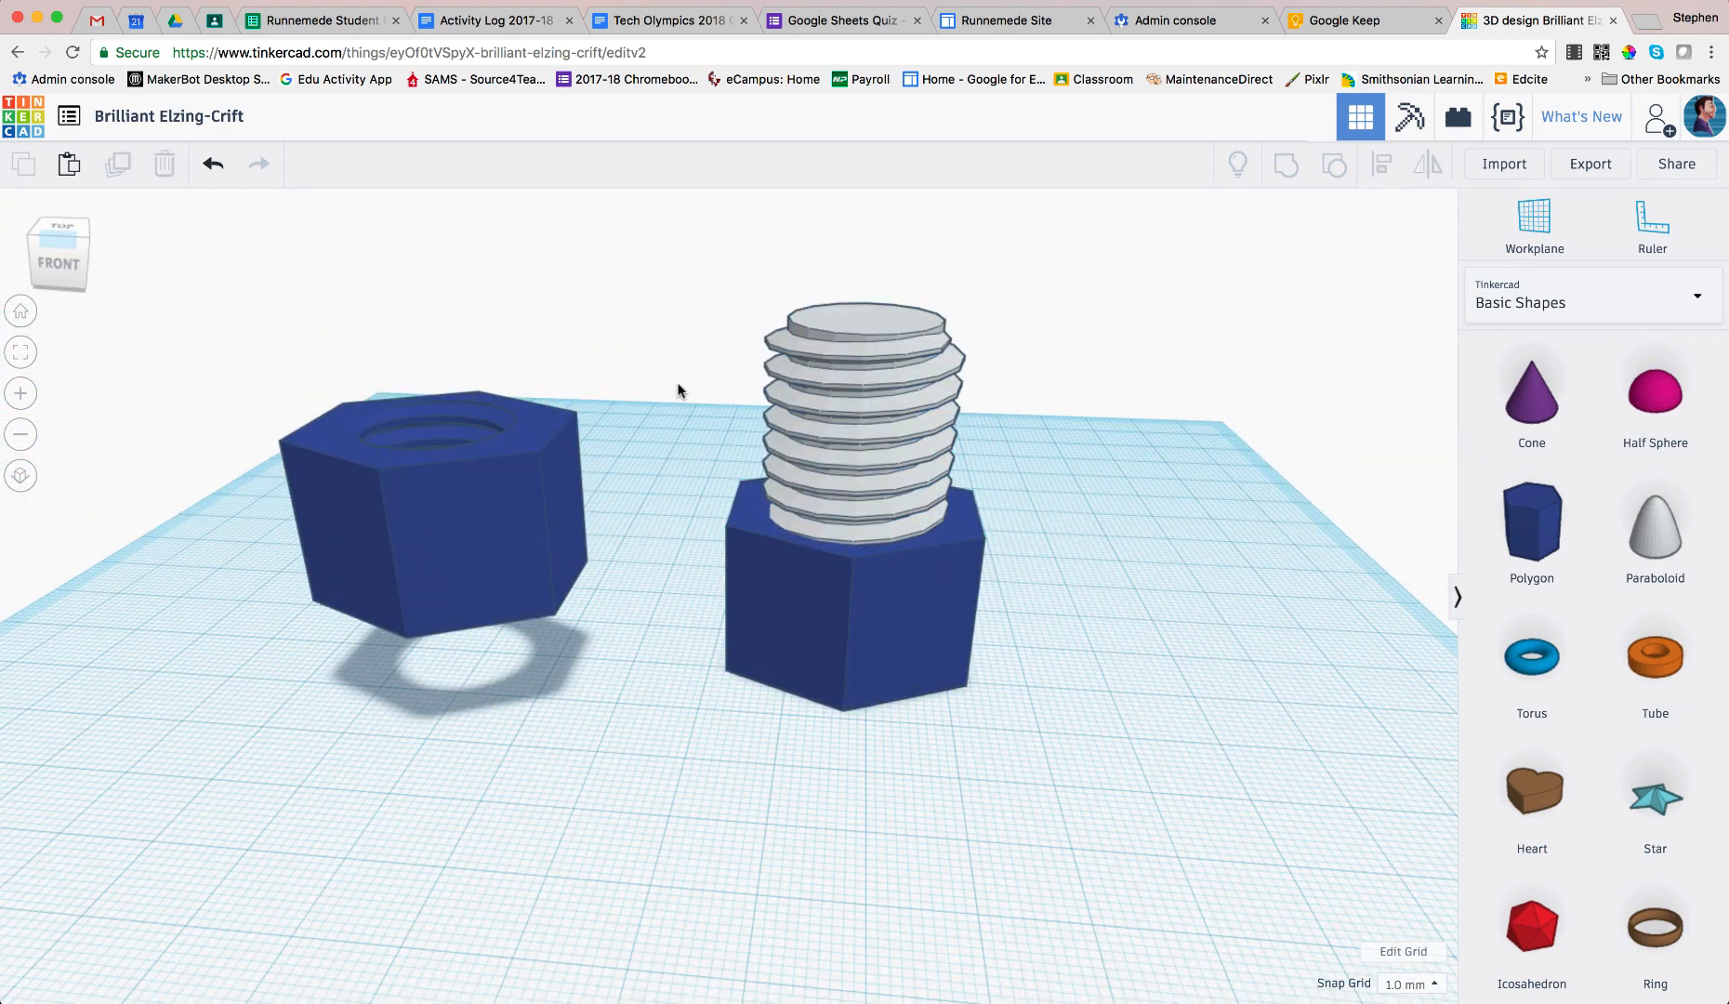
Move the nut and the bolt parts together about 161 mm towards the back, off the workplane.
drag(1164, 715, 308, 433)
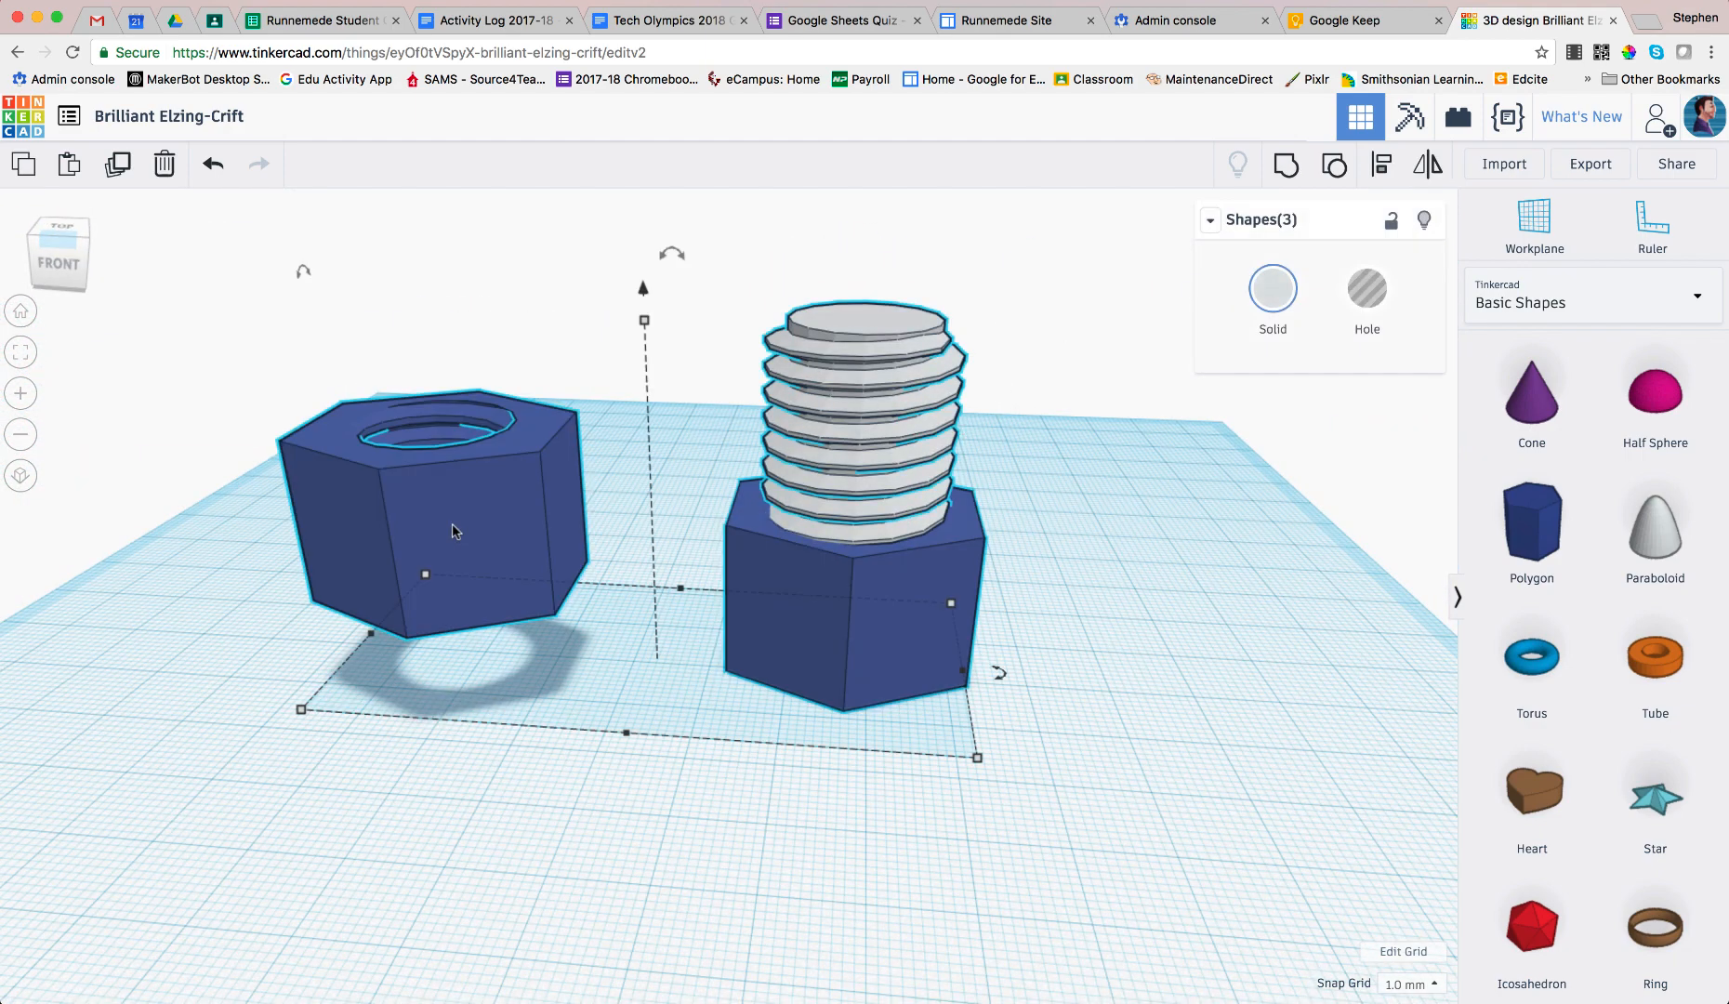
drag(451, 522, 429, 274)
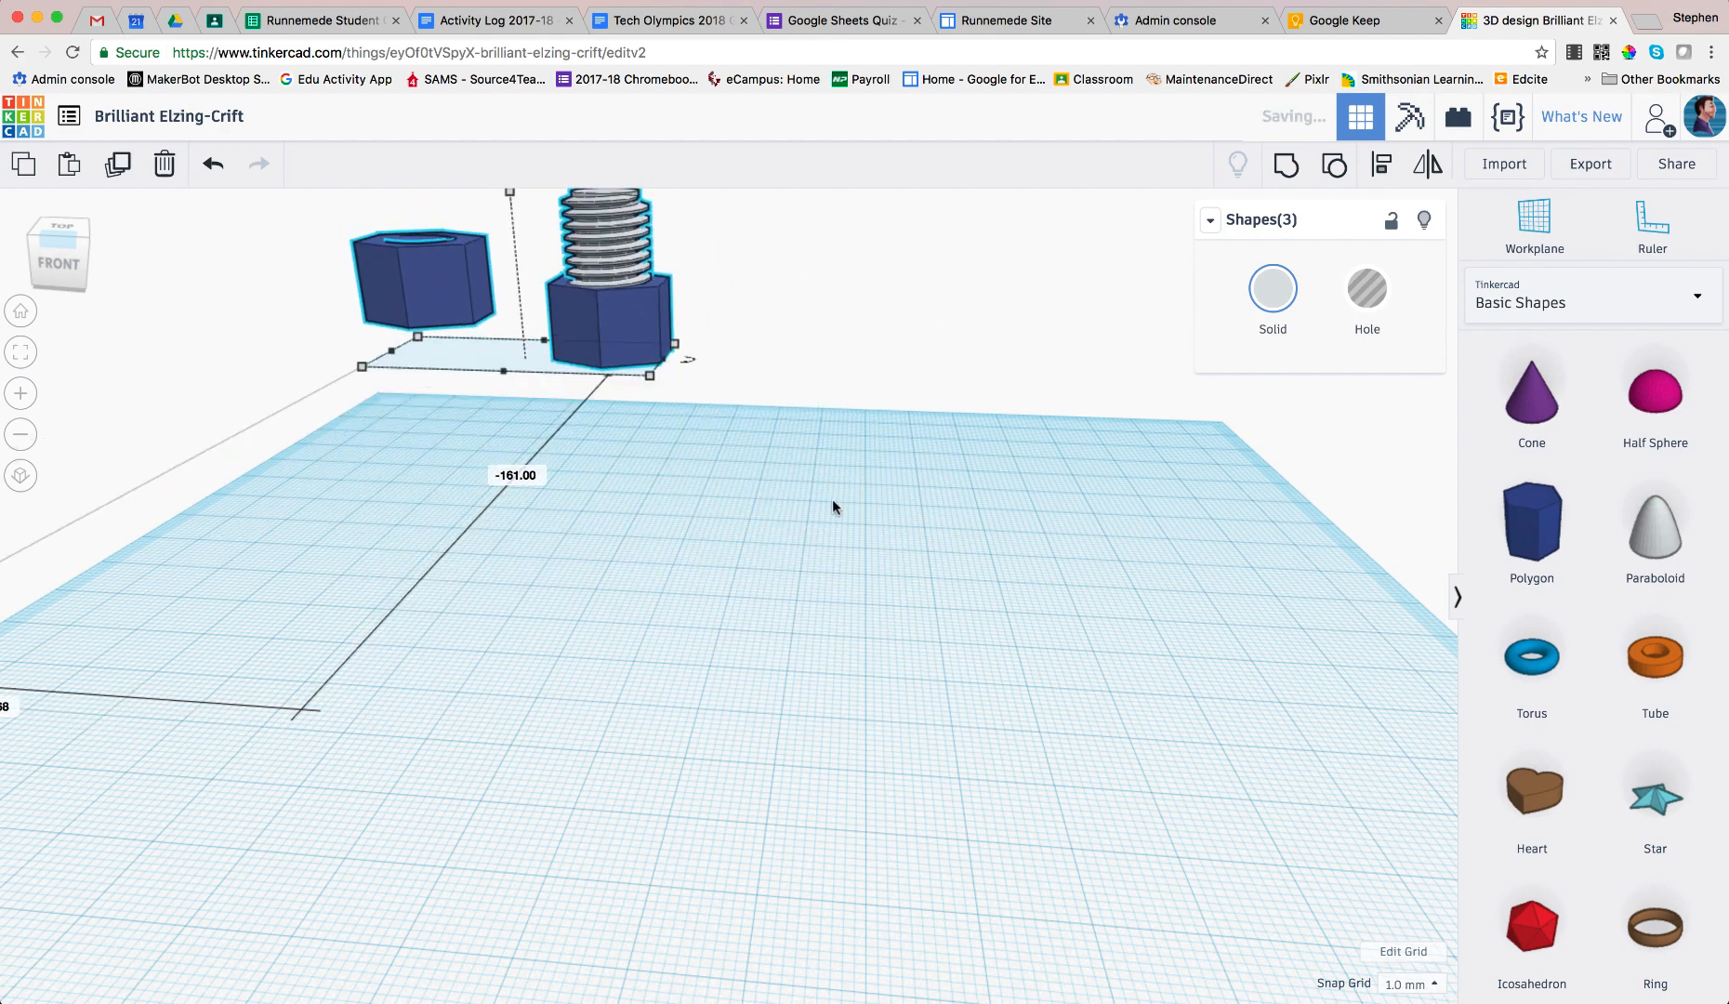
click(808, 520)
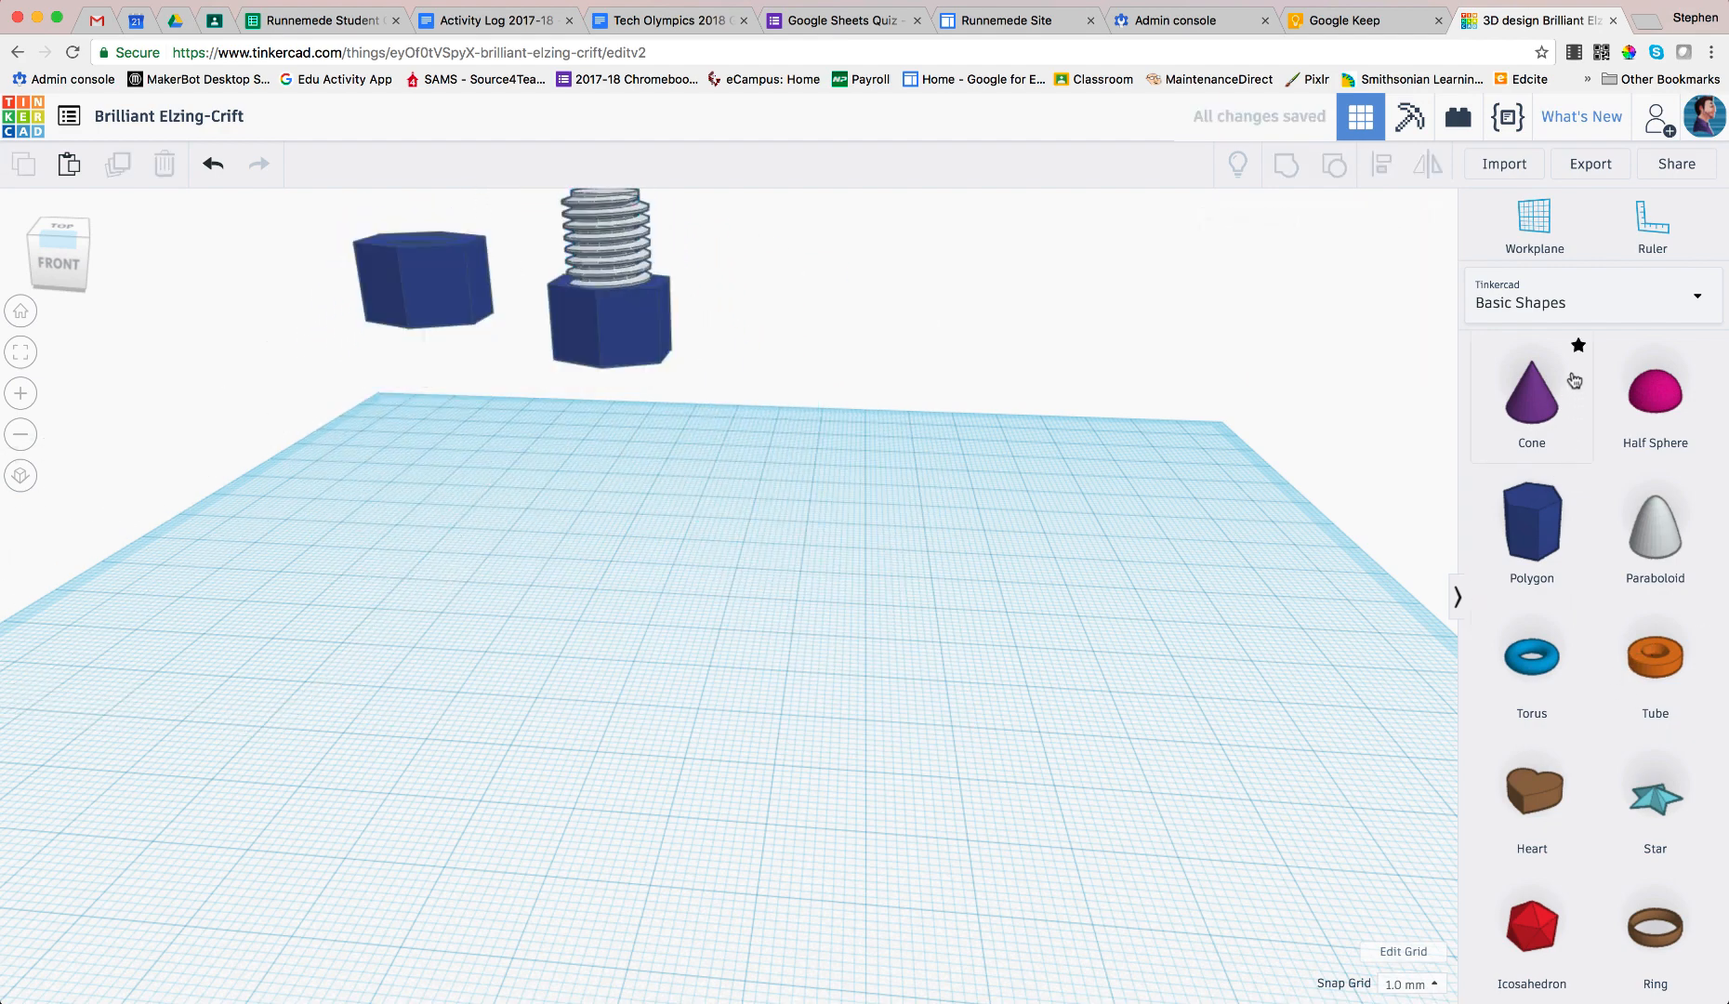
Switch the shape library to the community Featured collection and place an Extrusion shape on the workplane.
click(1581, 297)
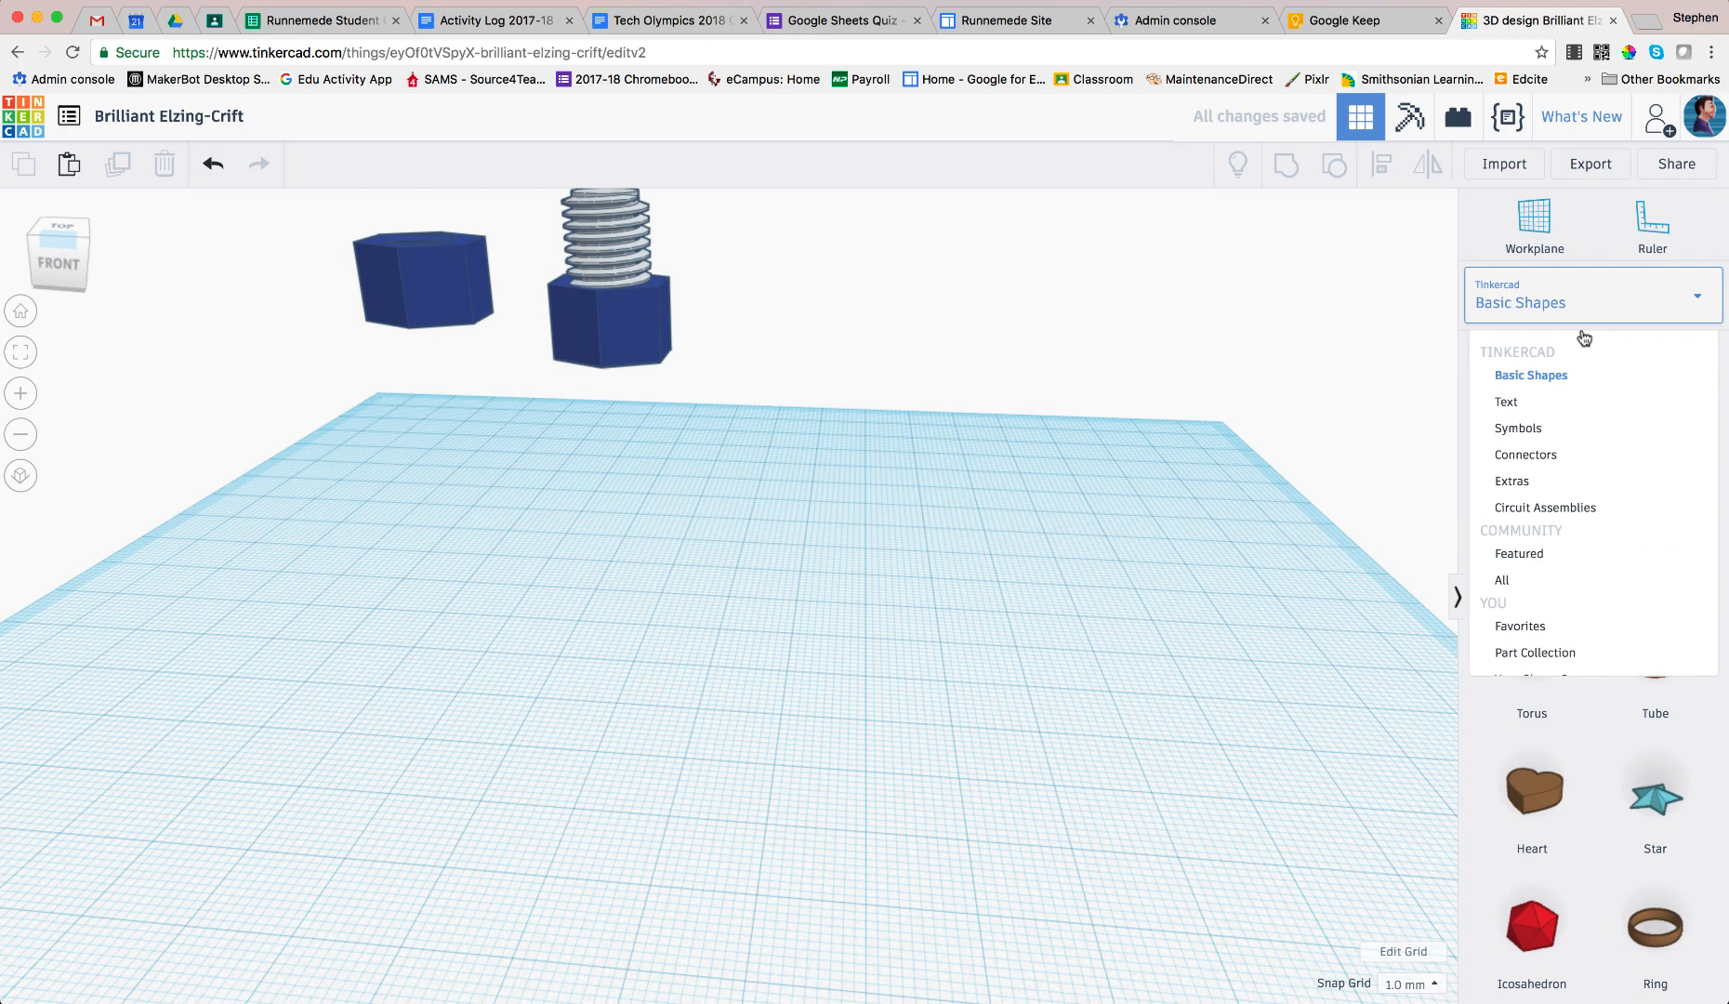
click(1548, 563)
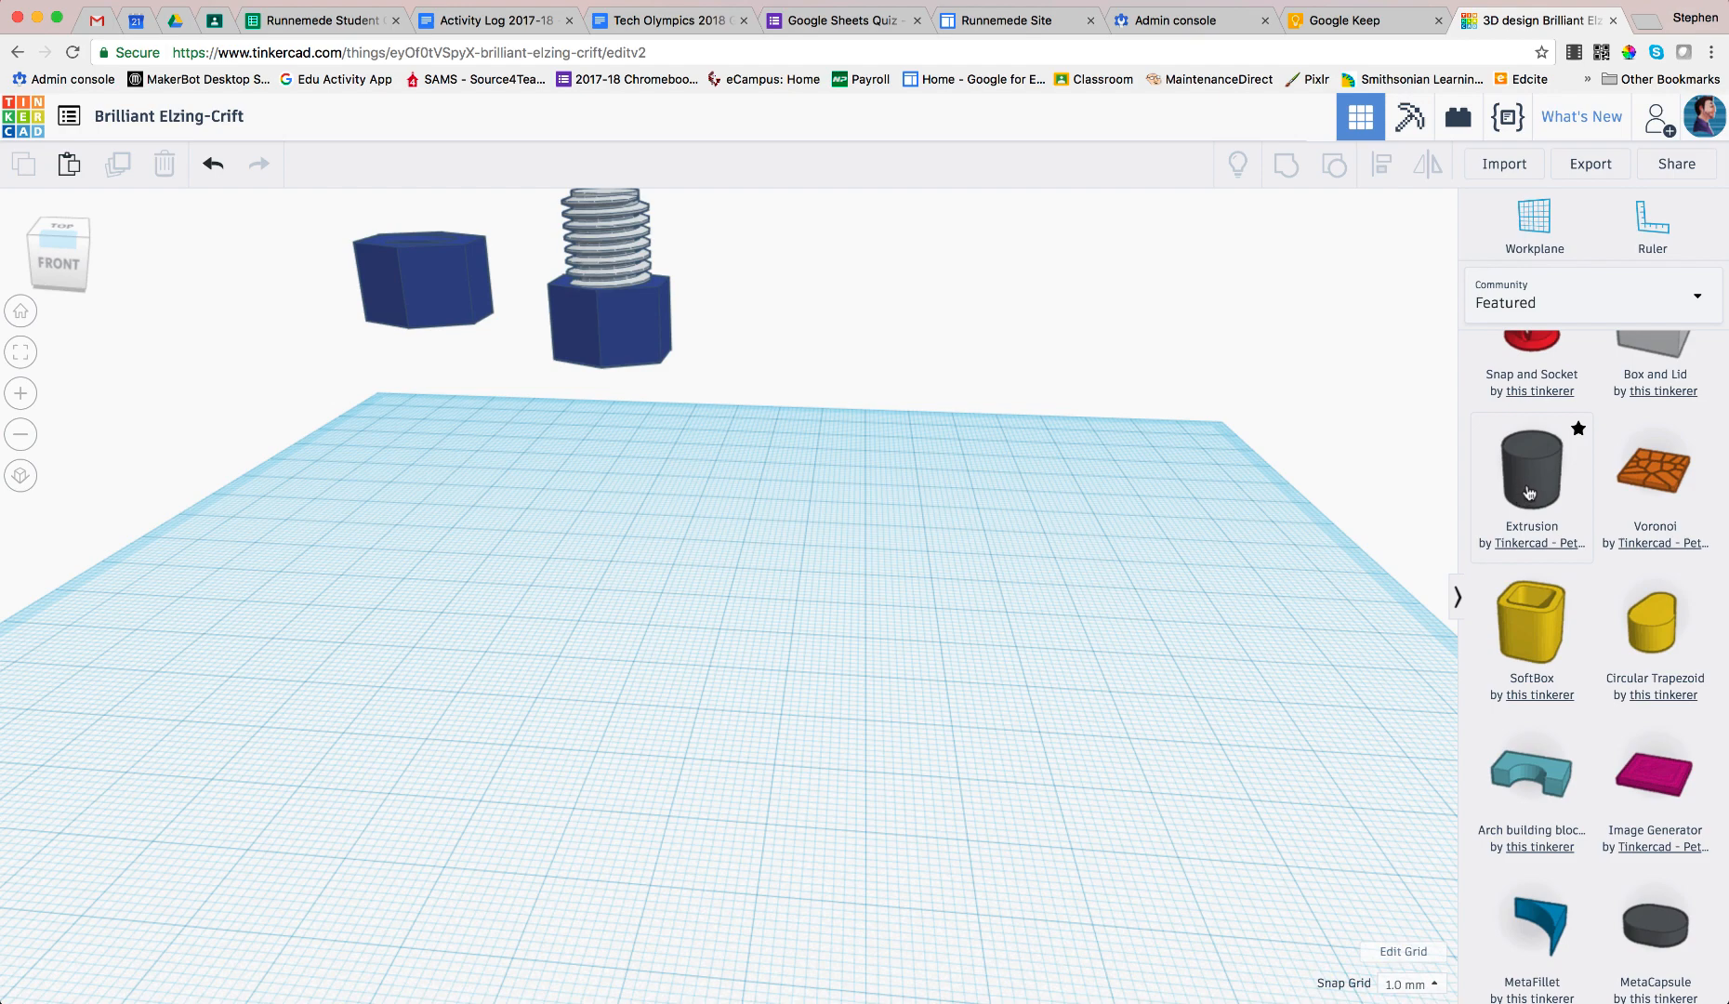
drag(1537, 490, 792, 648)
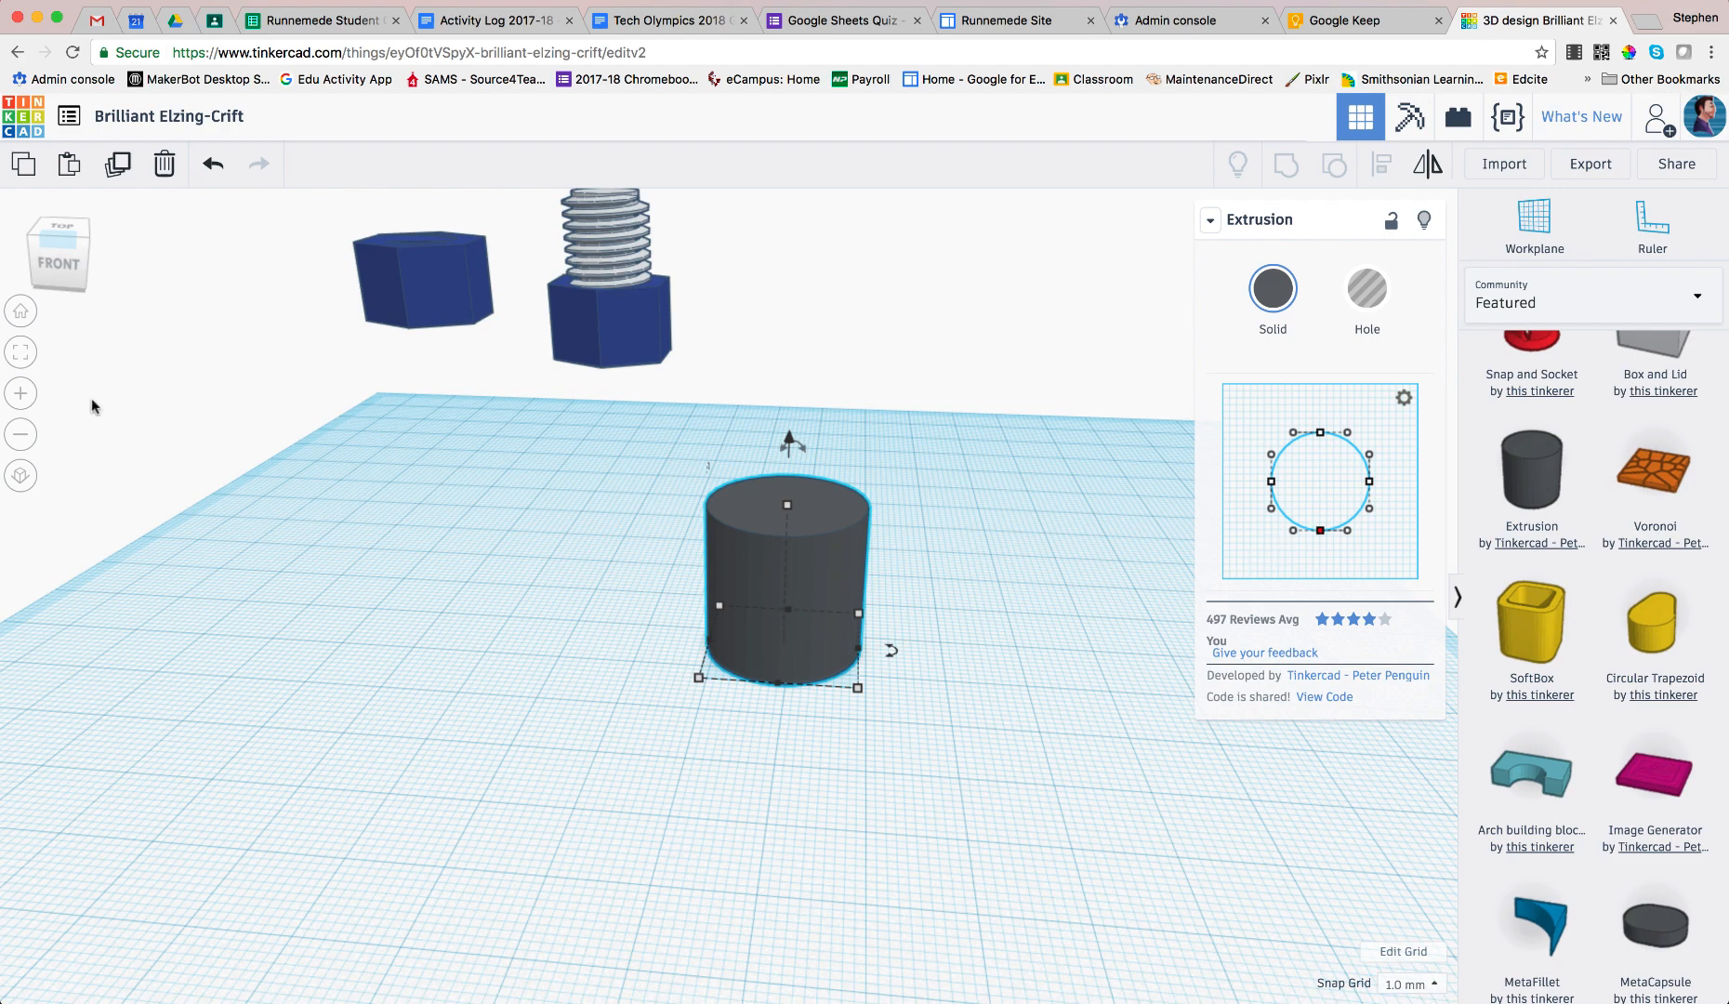
Reshape the Extrusion's circular profile into a shallow, upward-curving crescent by repositioning its points and curve handles.
drag(57, 254, 53, 276)
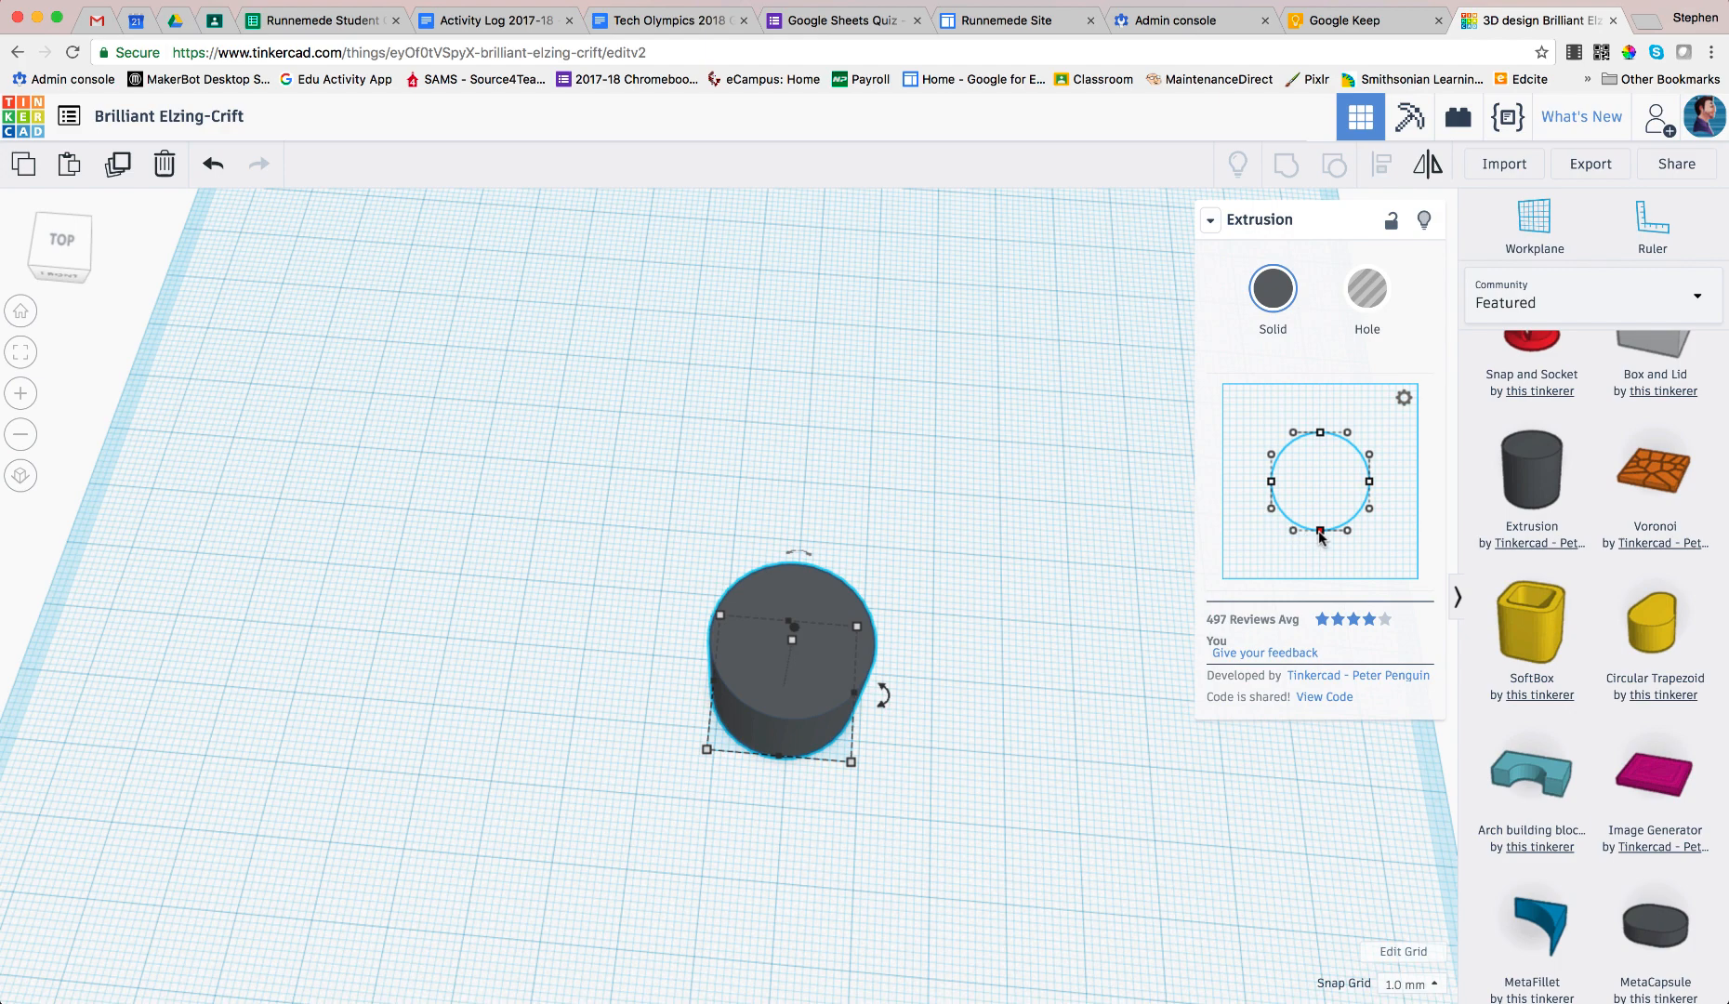
drag(1321, 537, 1323, 502)
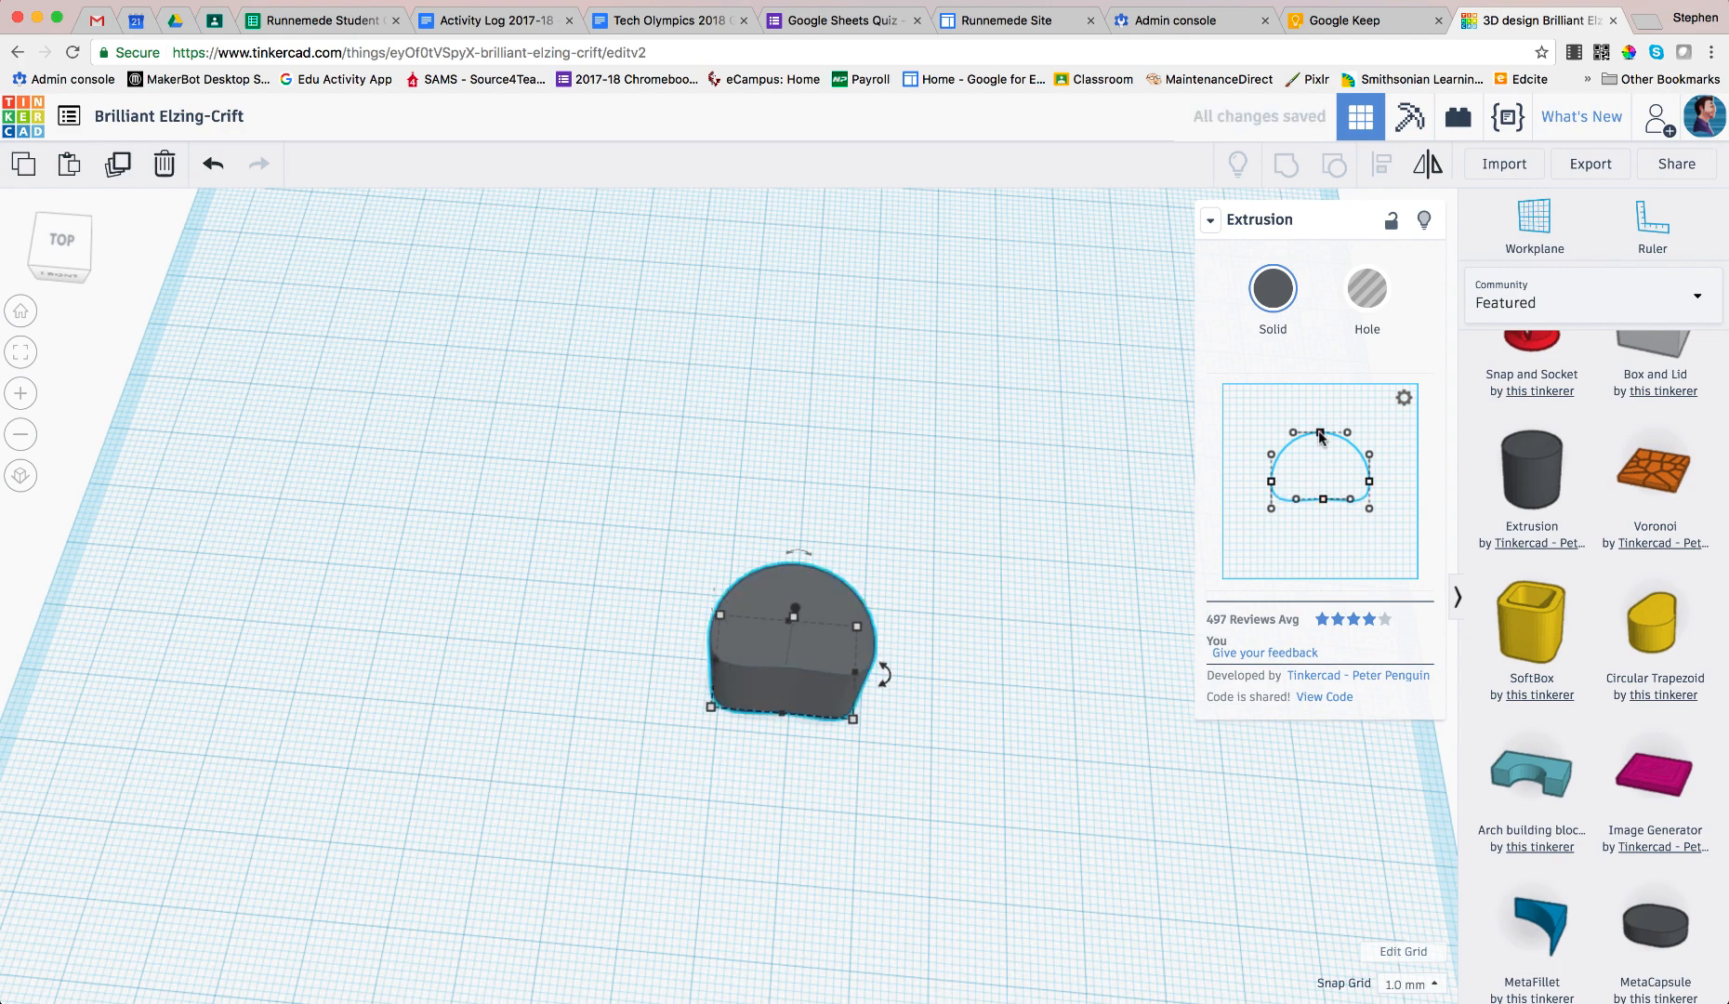
drag(1321, 436, 1381, 484)
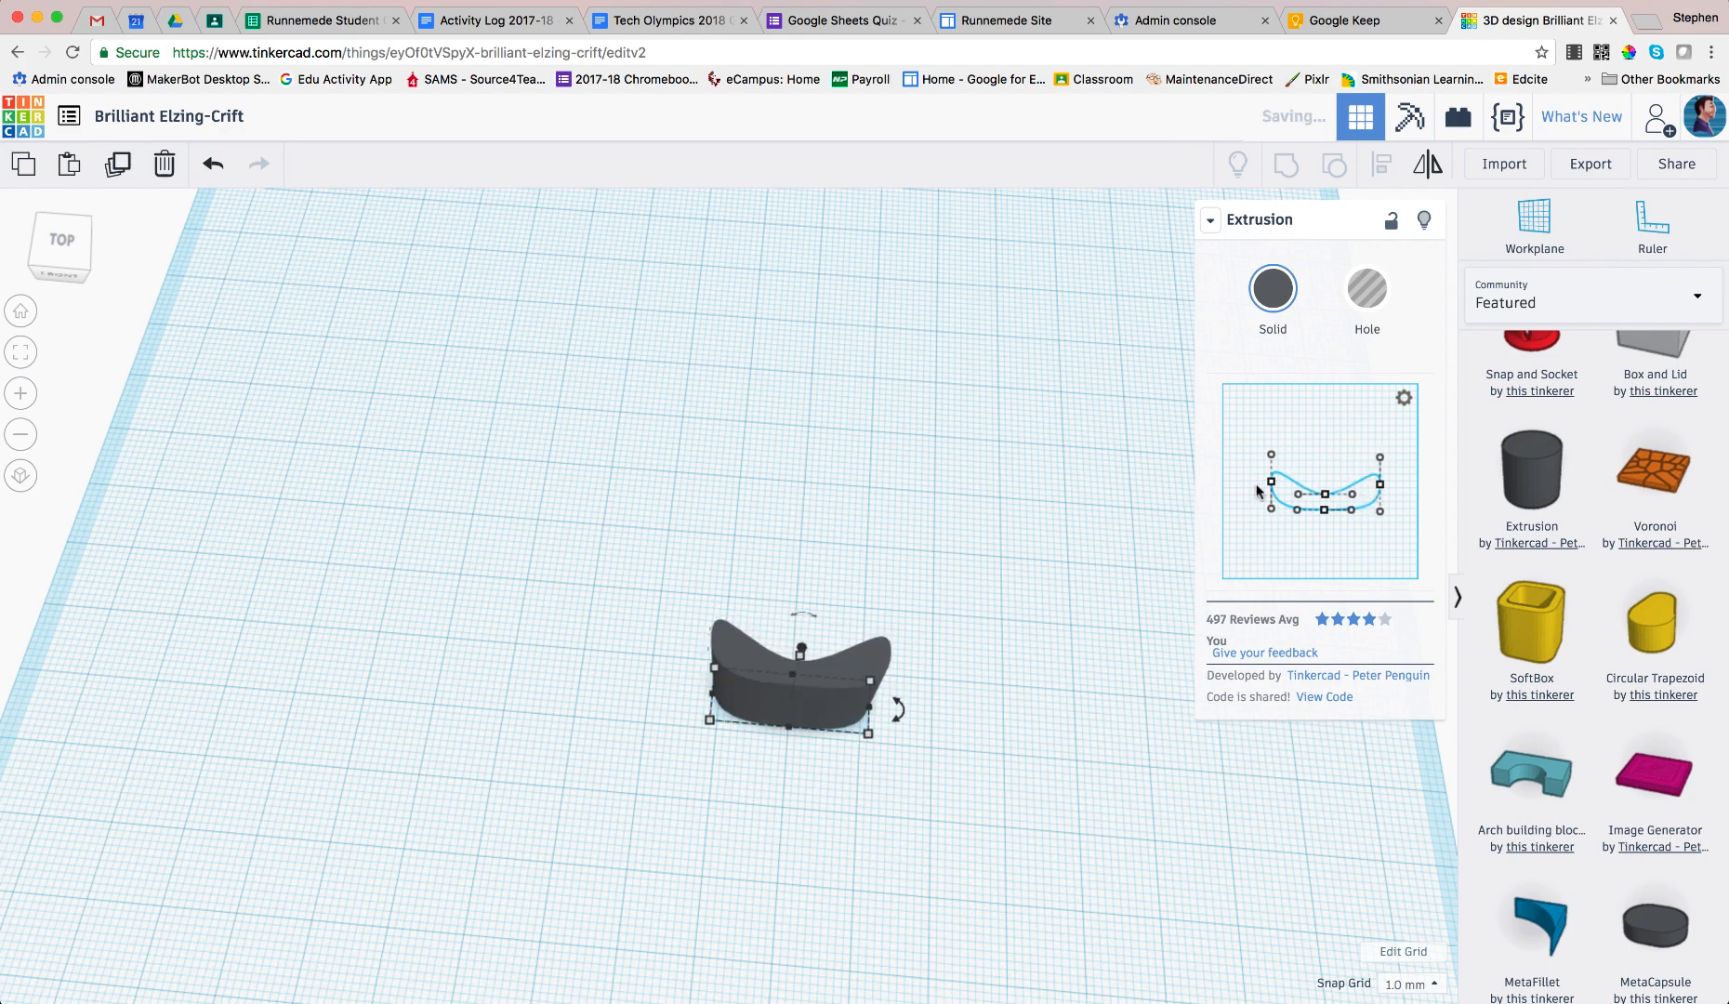
drag(1271, 484, 1263, 464)
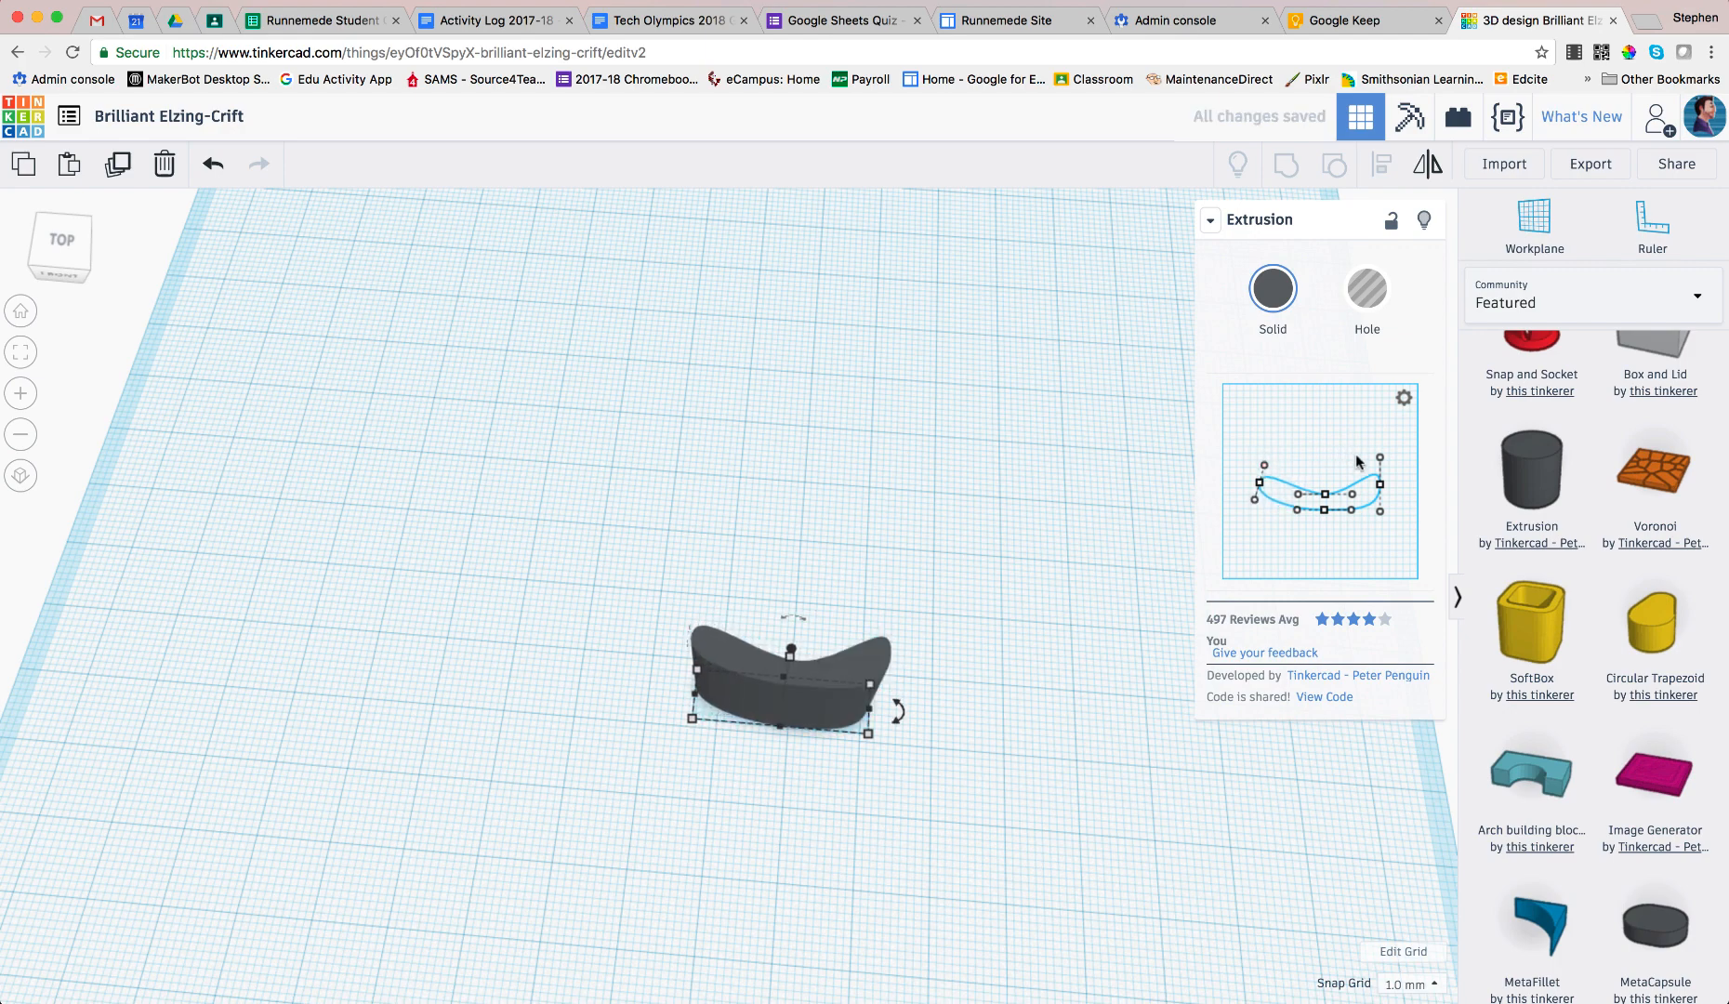
drag(1382, 460, 1369, 474)
click(53, 272)
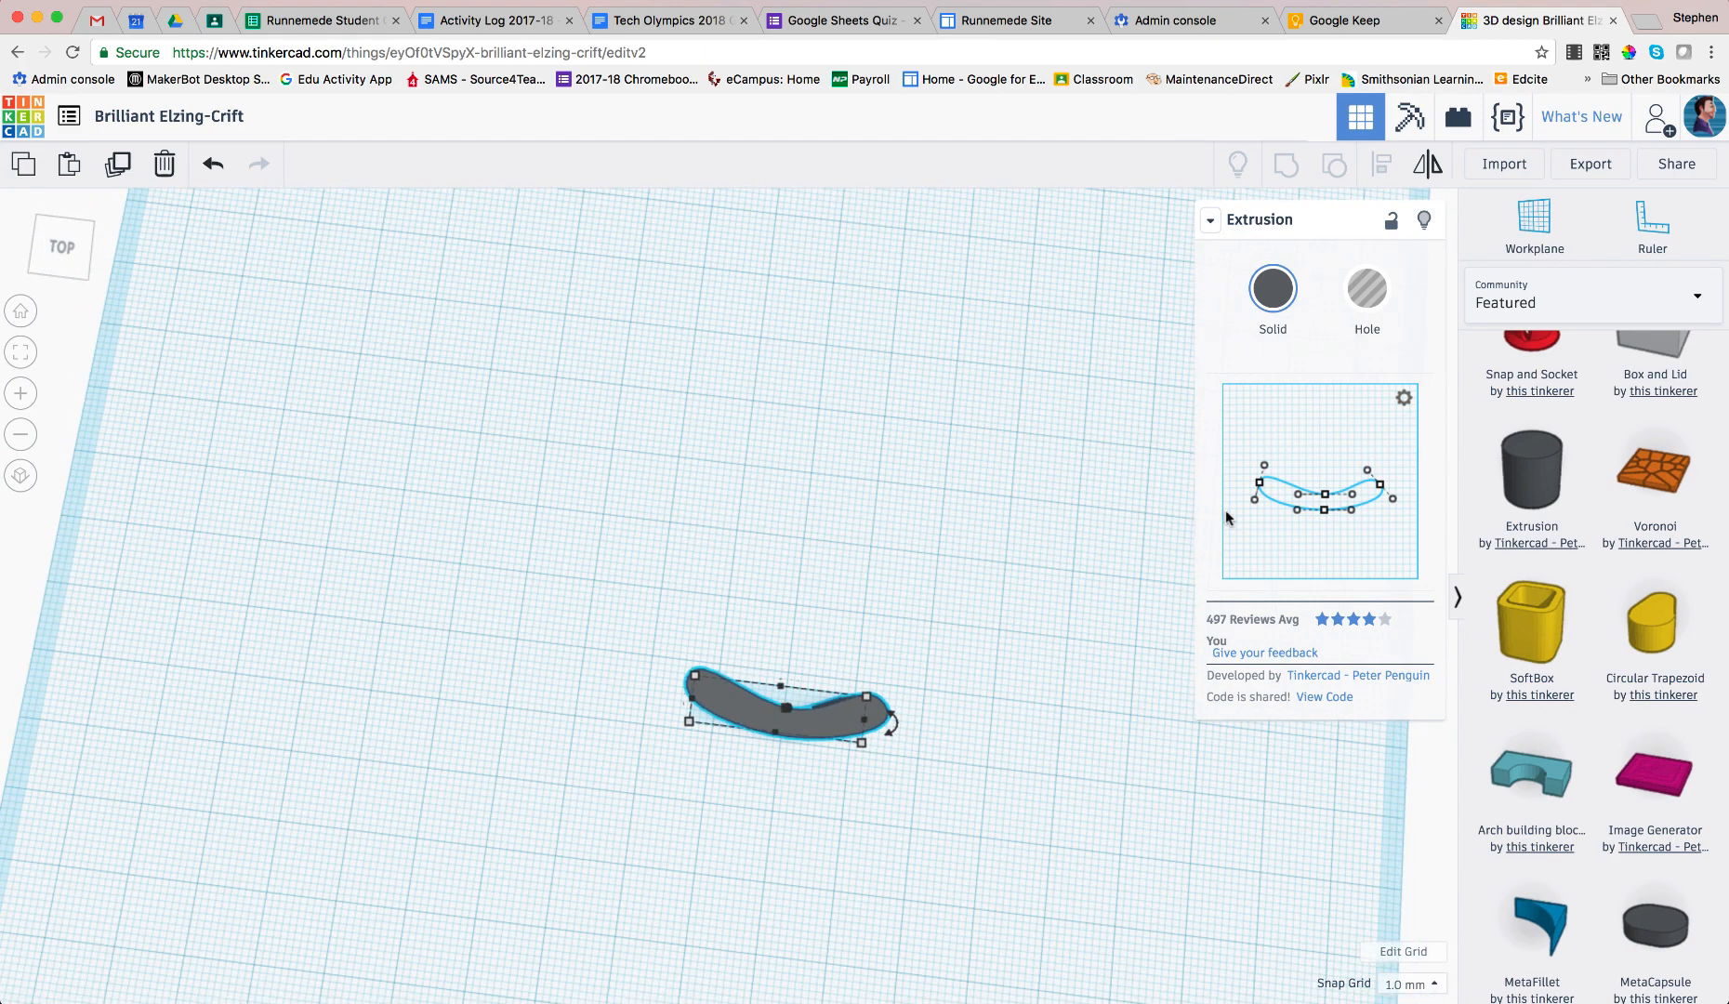
drag(1297, 510, 1385, 416)
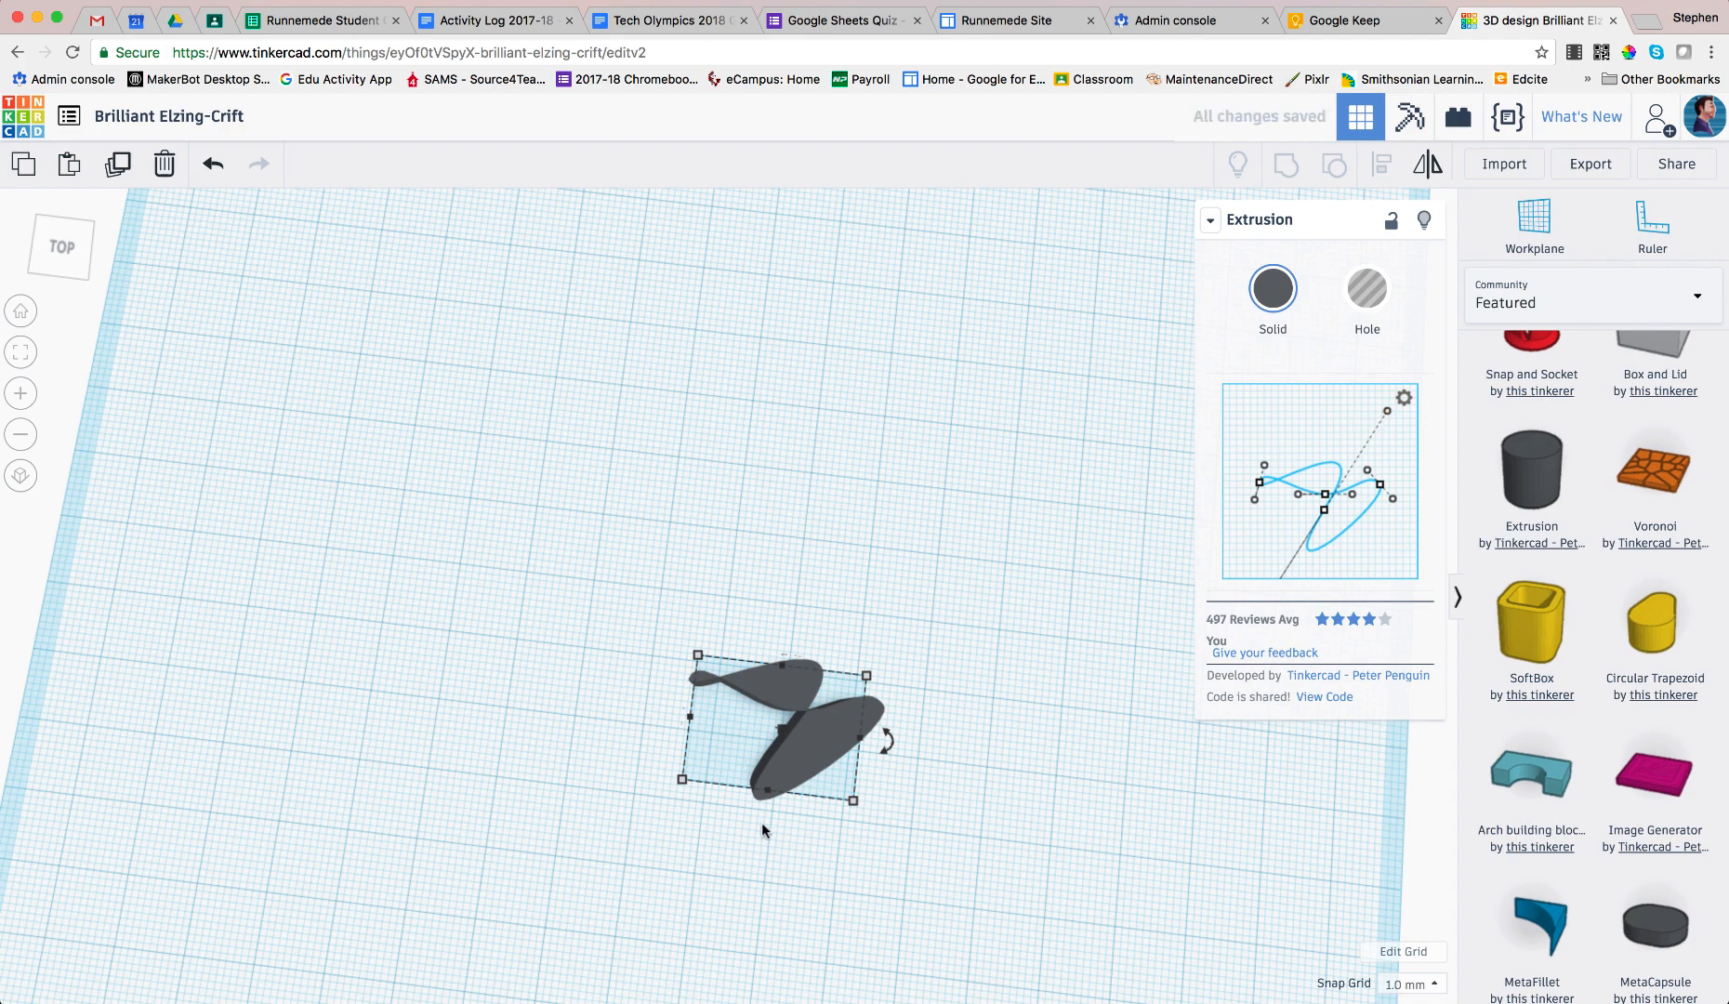
drag(852, 799, 911, 828)
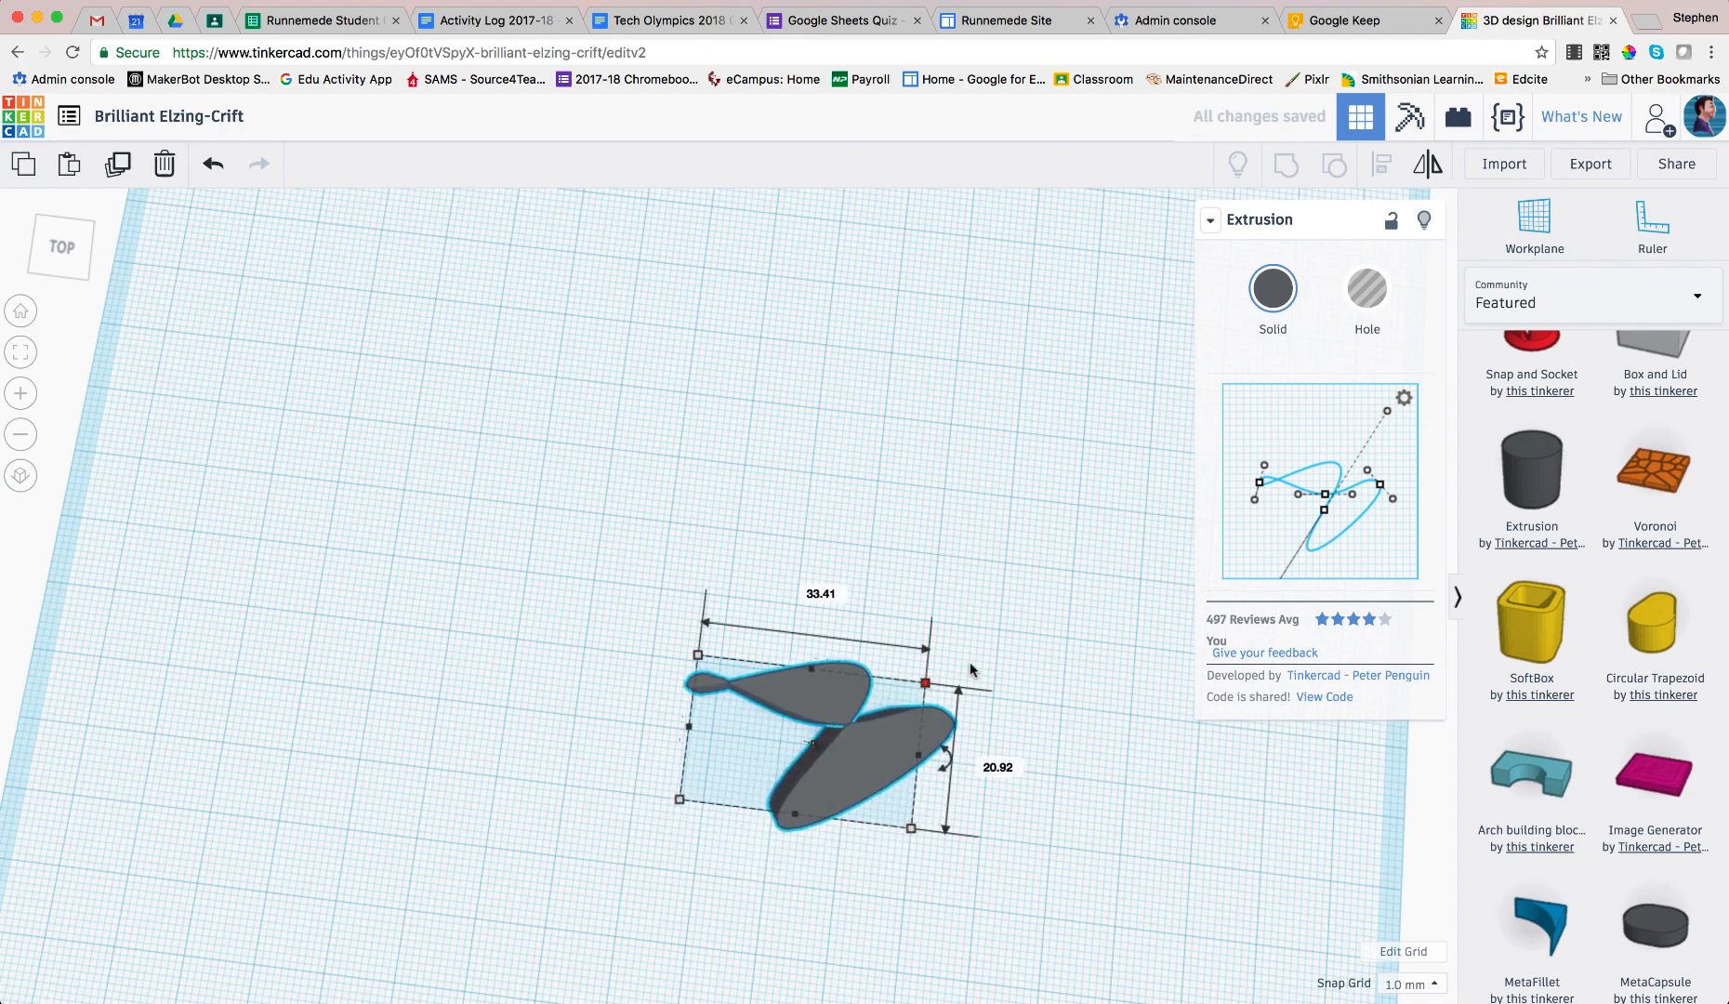
drag(1371, 472, 1295, 493)
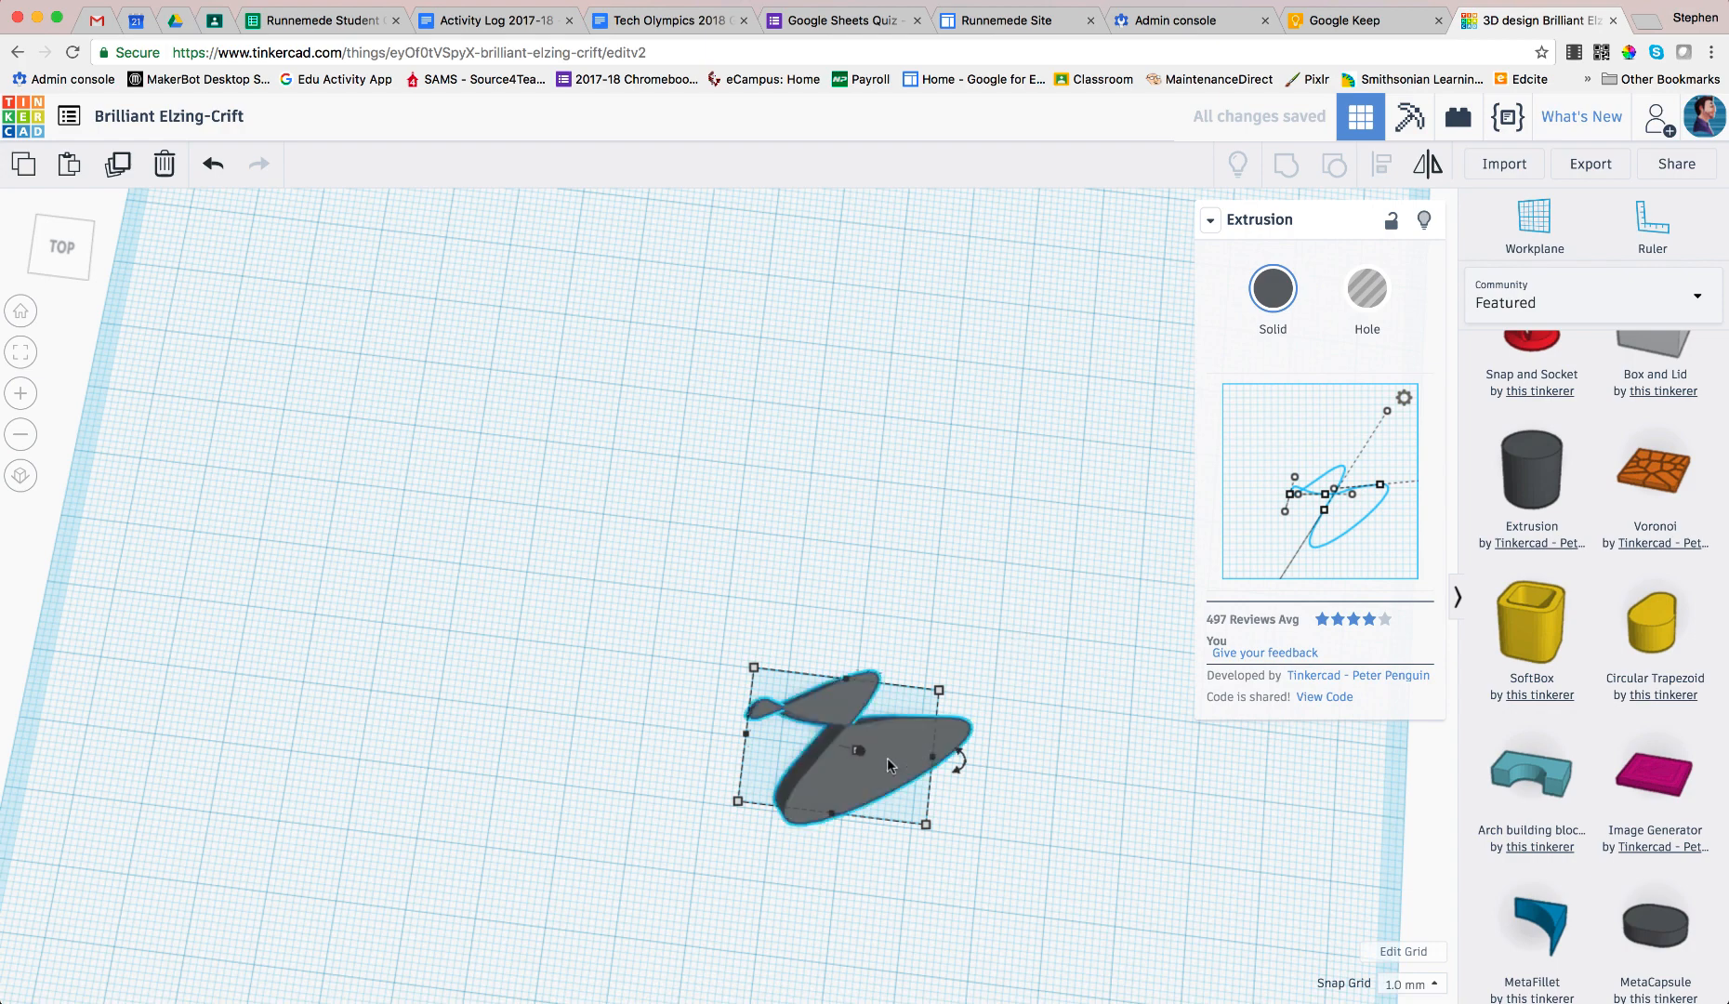
Rotate the lobed Extrusion clockwise on the workplane, then try stretching its width and undo the stretch.
drag(958, 761, 1092, 849)
click(1005, 779)
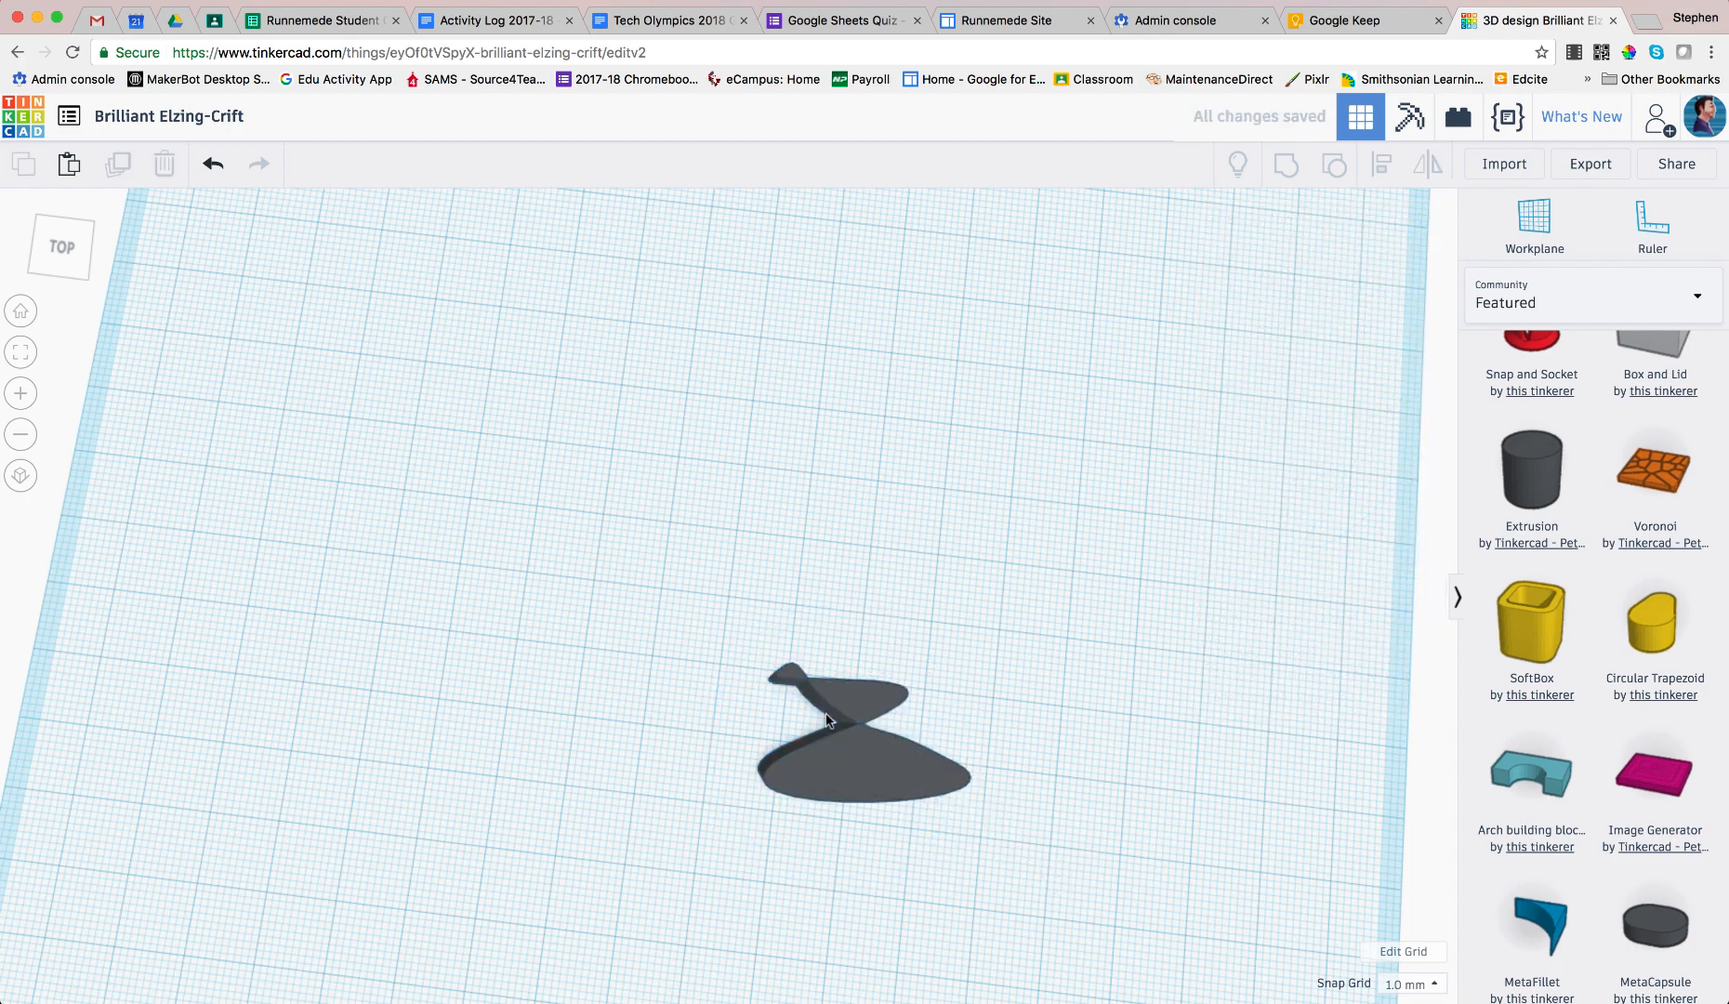
click(878, 759)
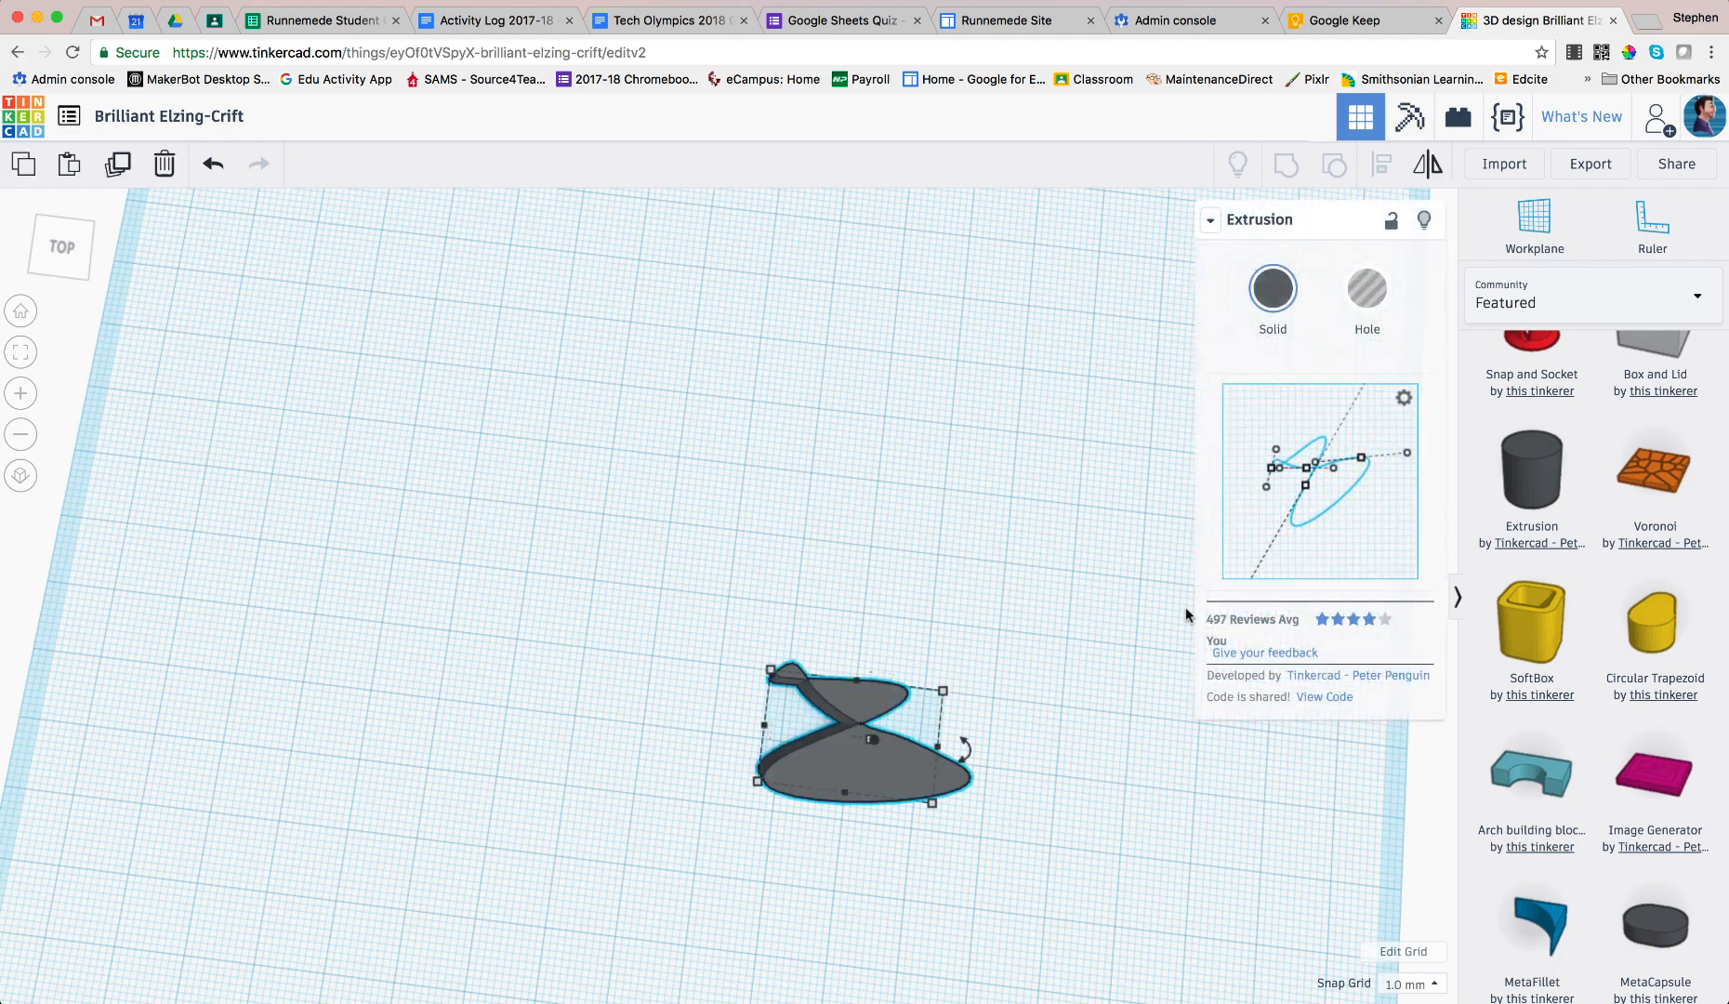
drag(937, 745, 1213, 748)
key(ctrl+z)
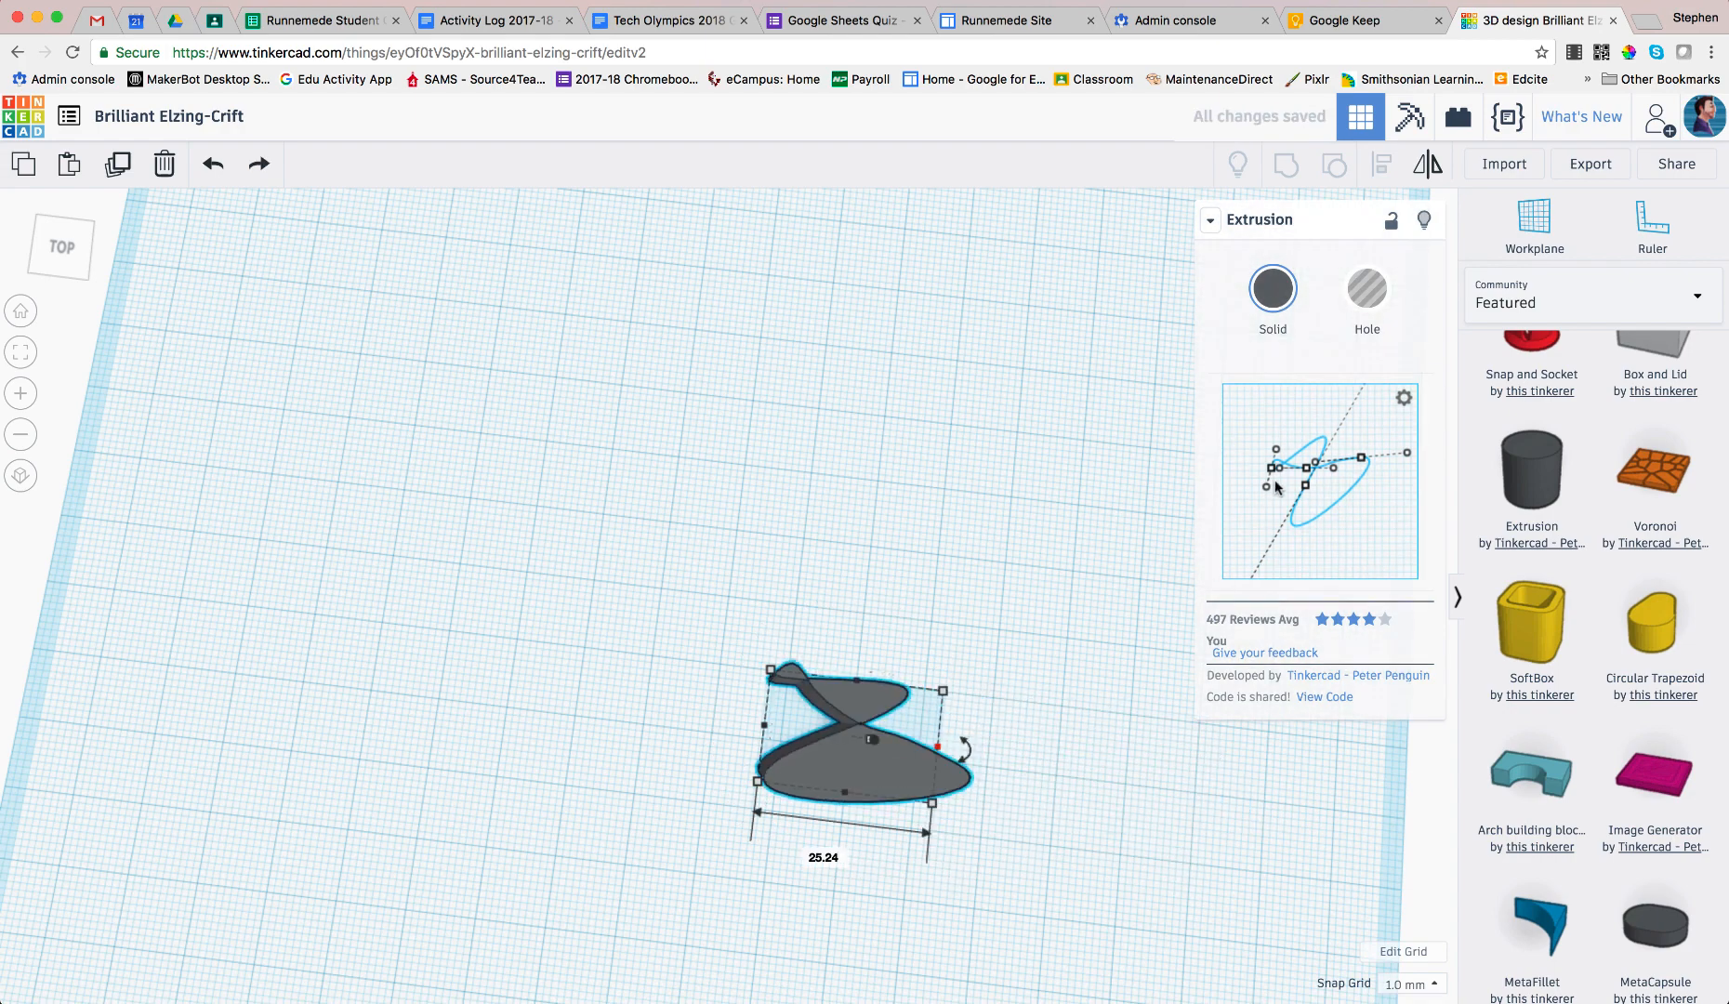
drag(1360, 460, 1392, 476)
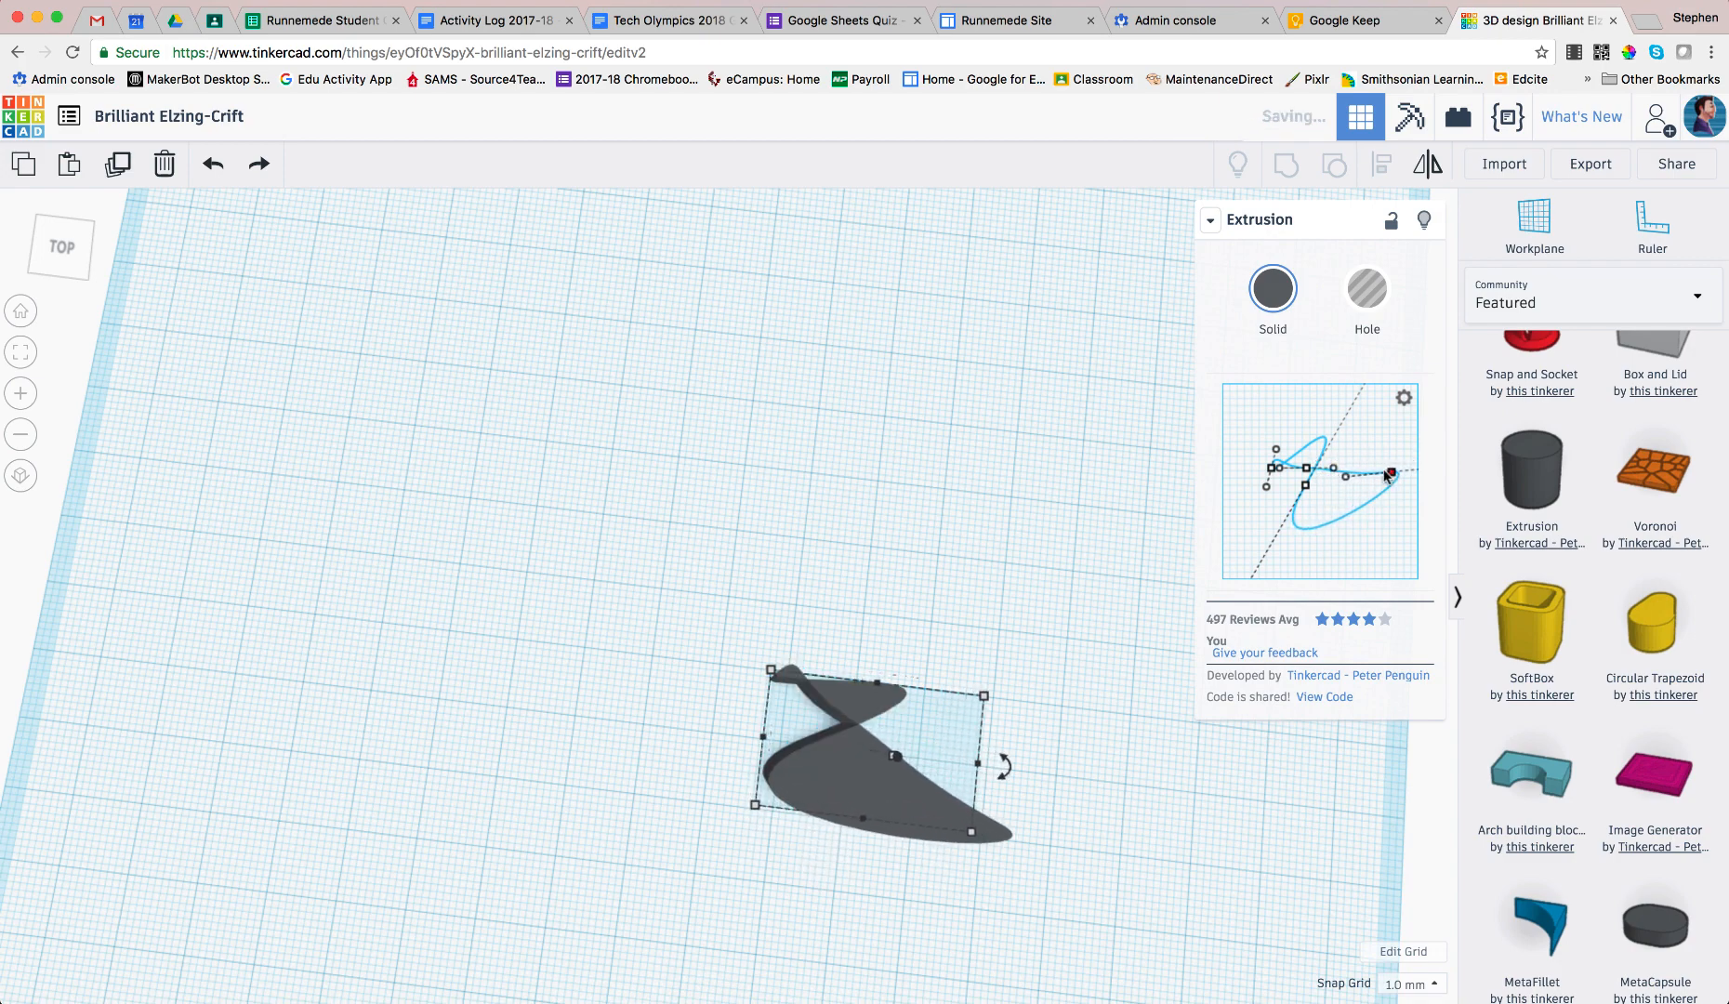
click(984, 720)
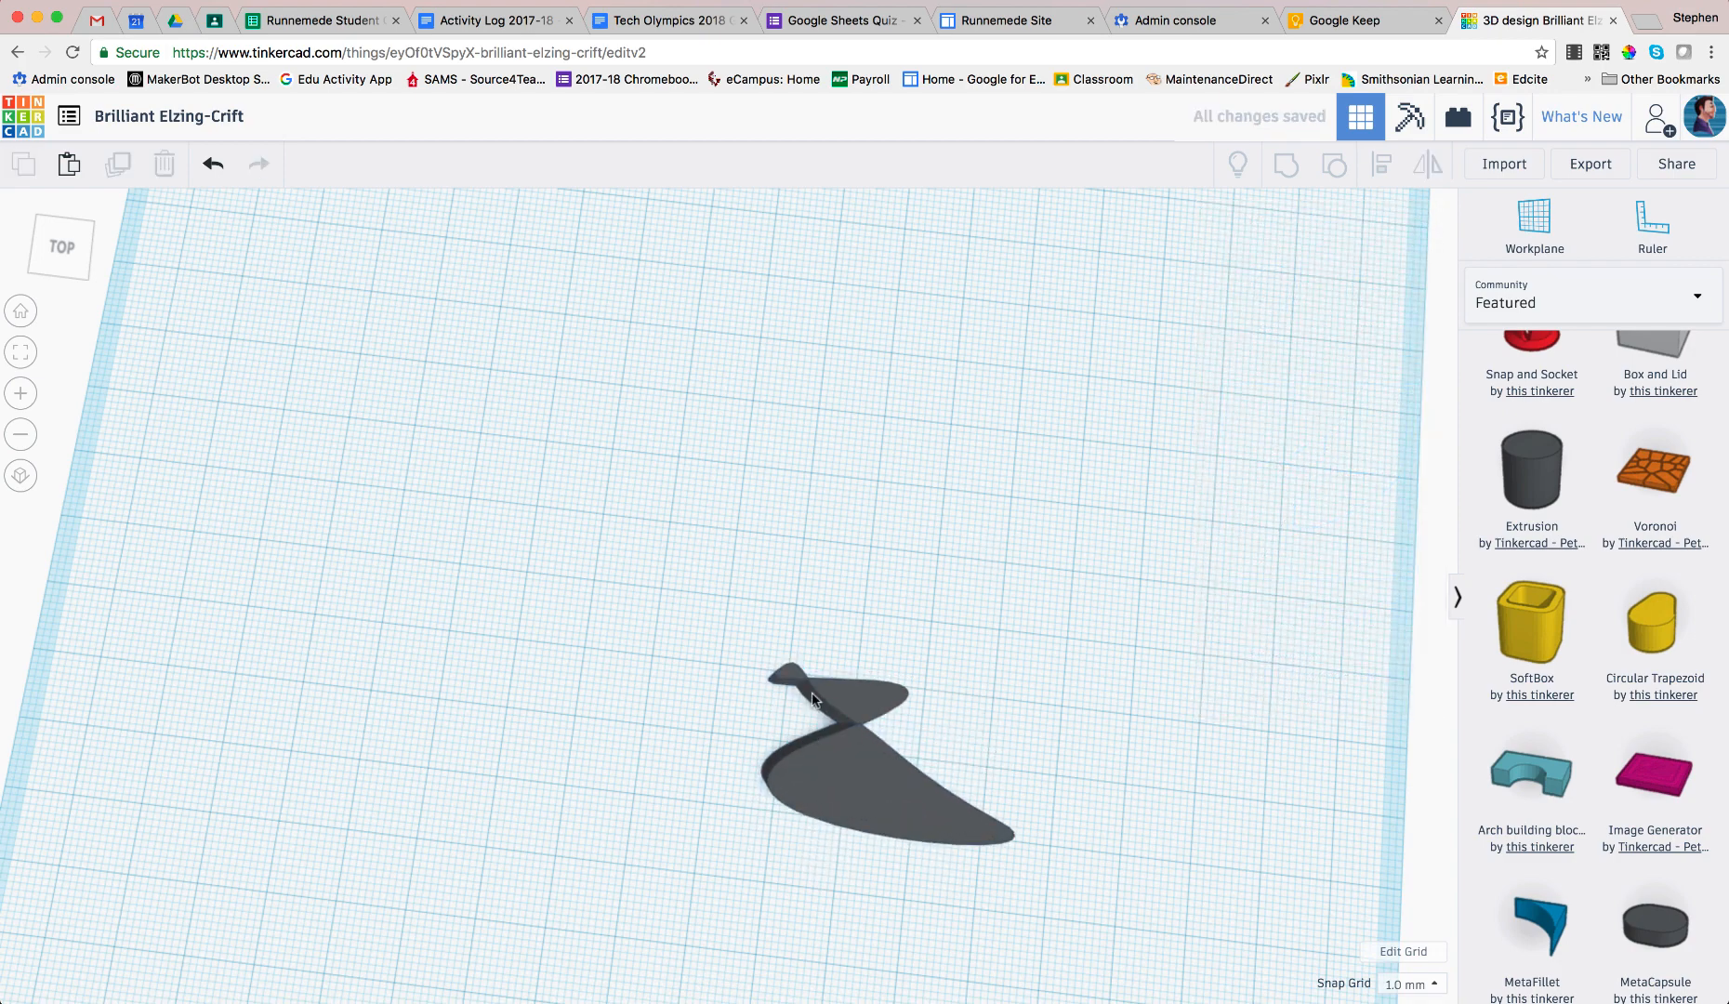
click(806, 744)
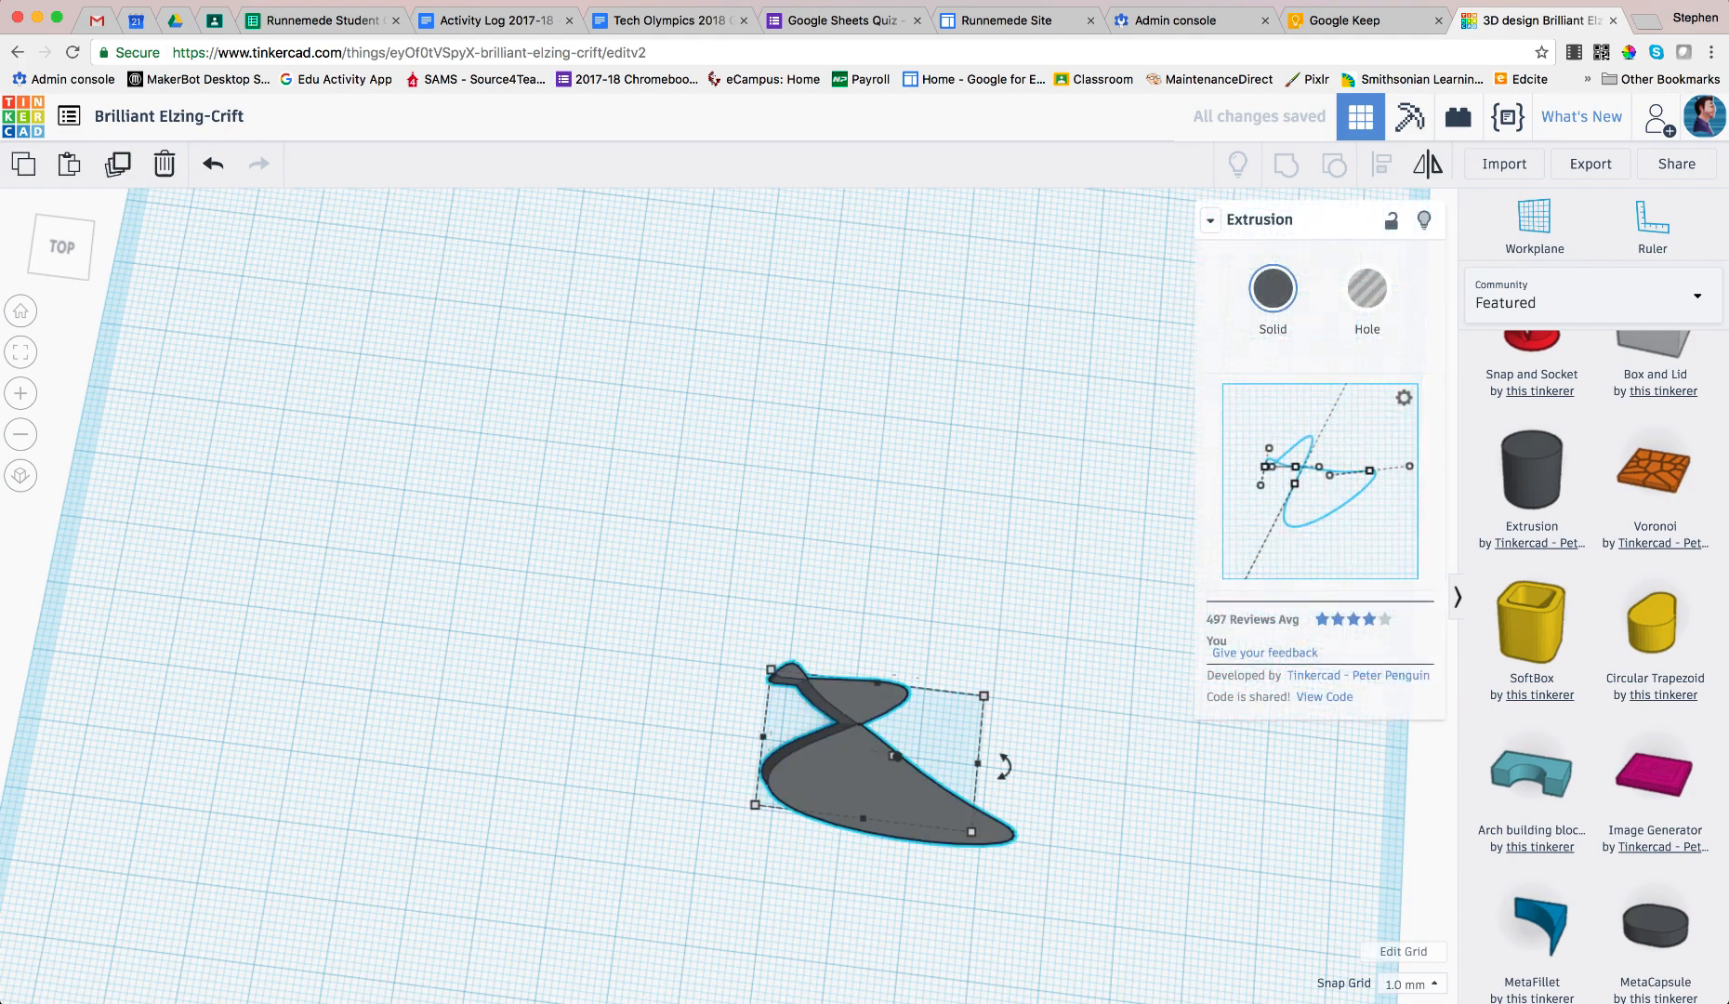
Reduce the Extrusion's height to 6 mm and bring the nut and bolt parts together back onto the workplane.
click(79, 224)
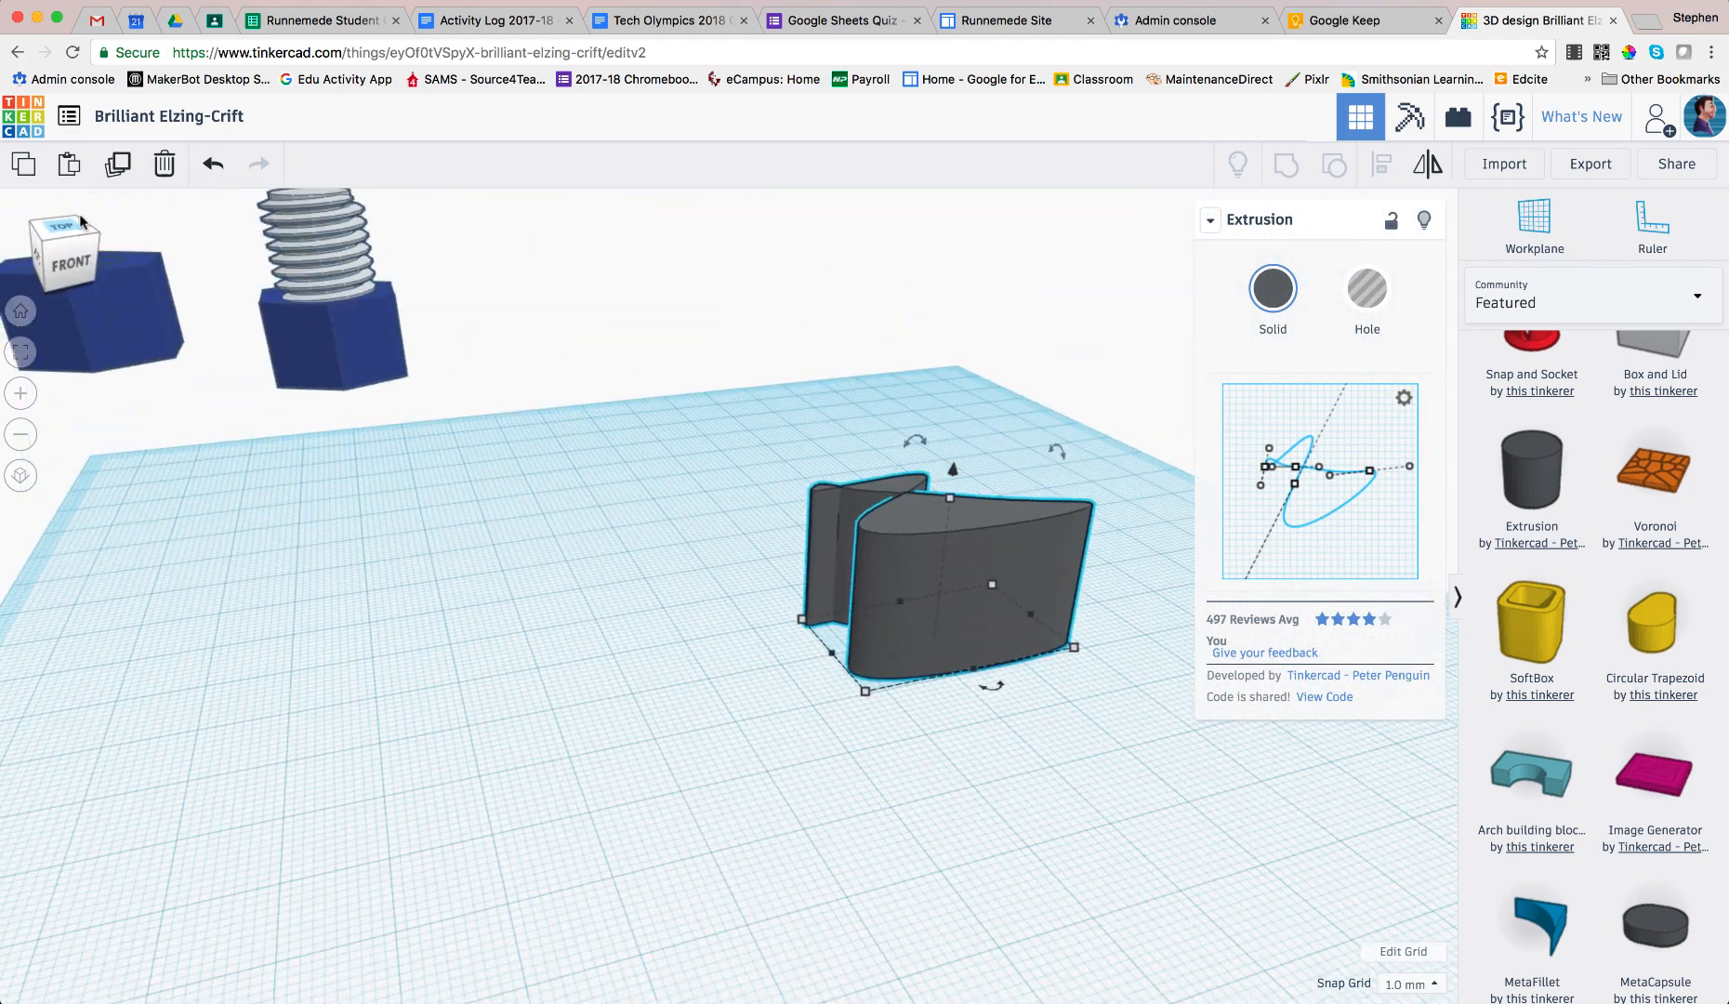
drag(946, 488, 939, 588)
click(54, 233)
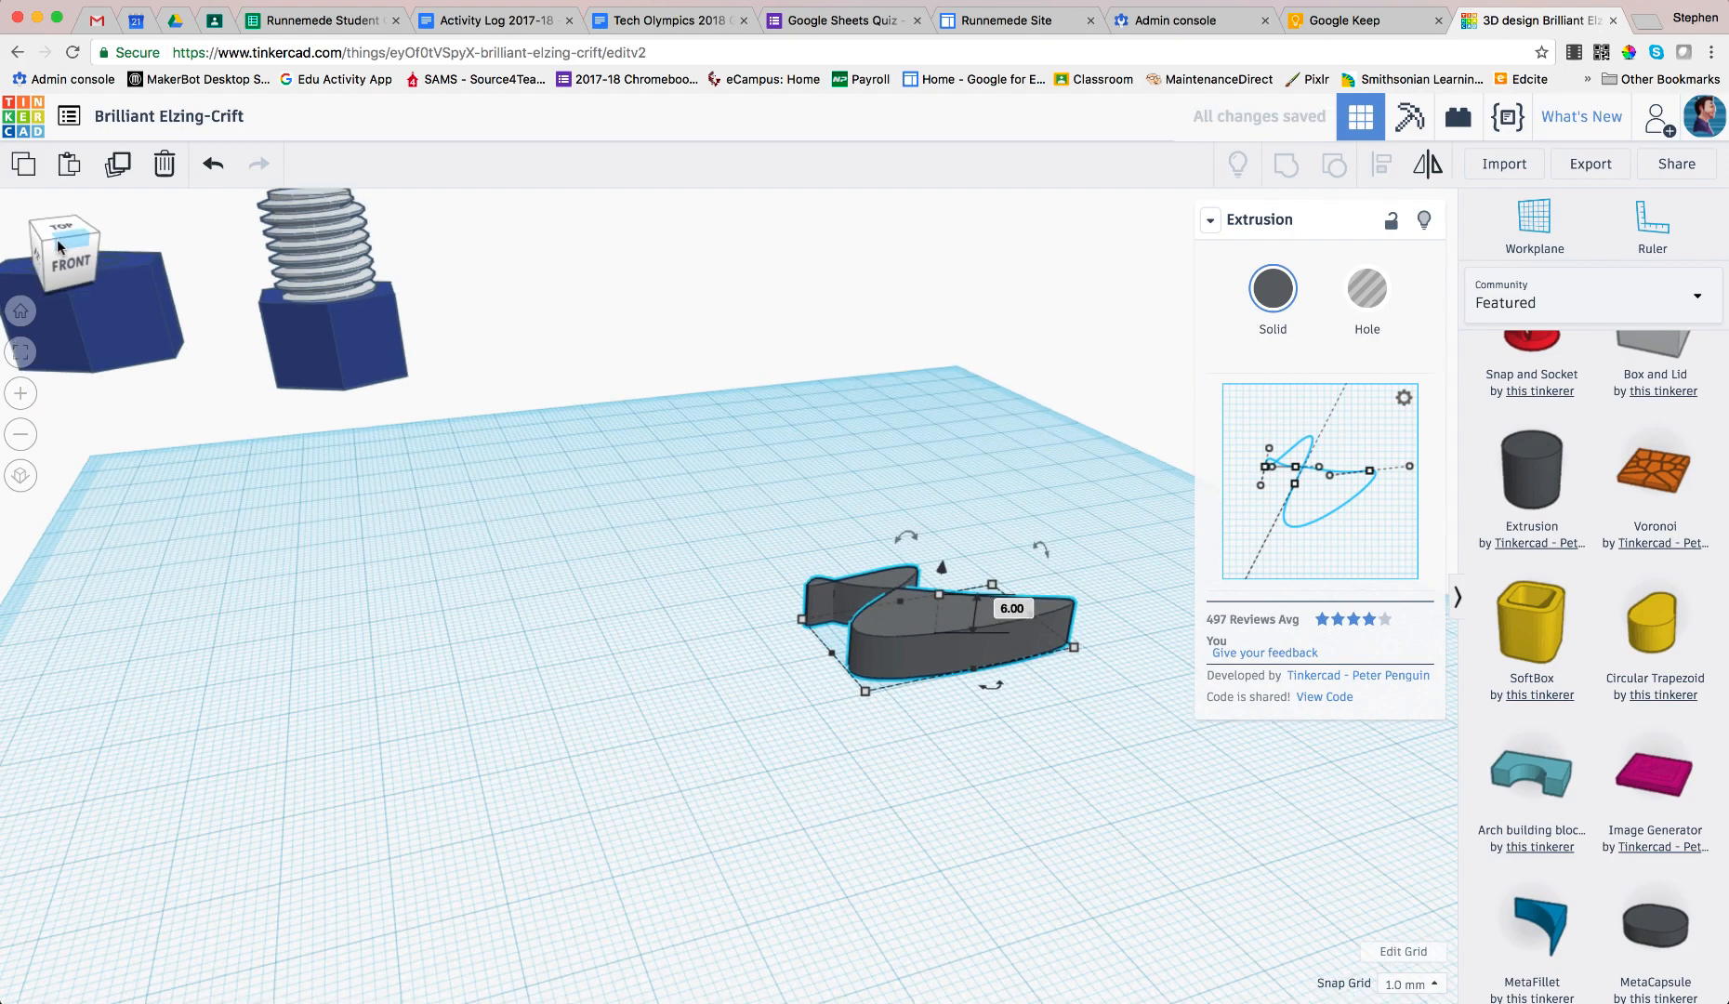
click(55, 258)
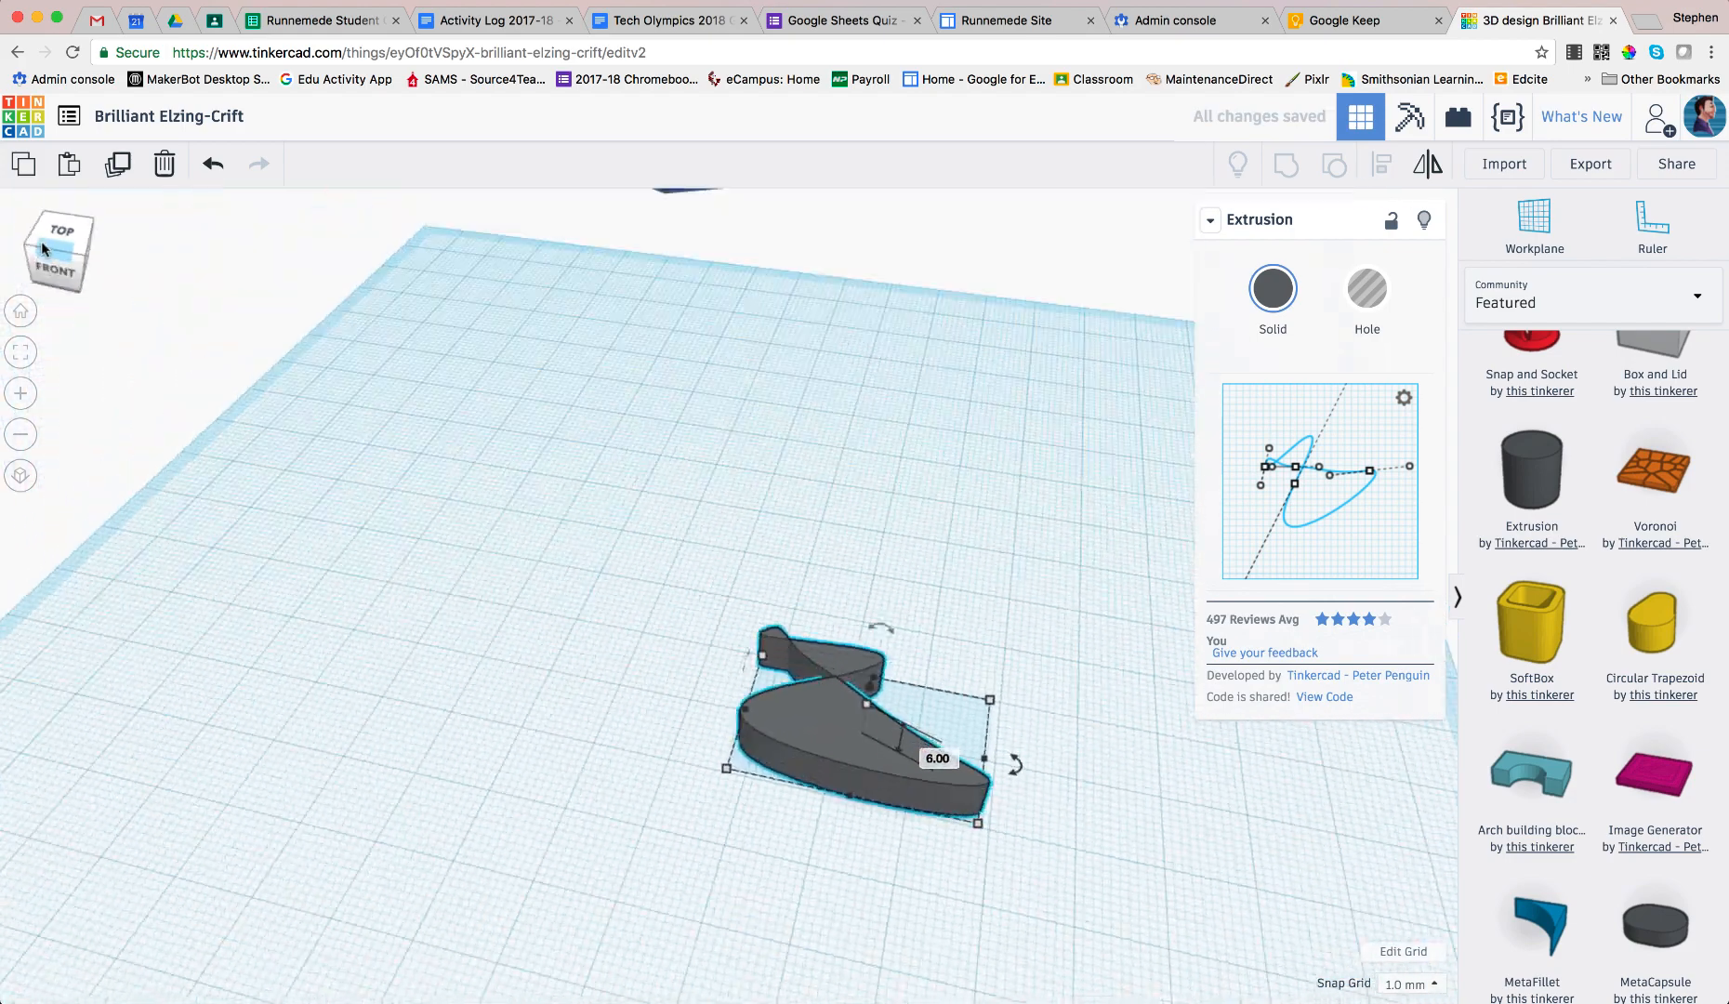
drag(832, 478, 394, 417)
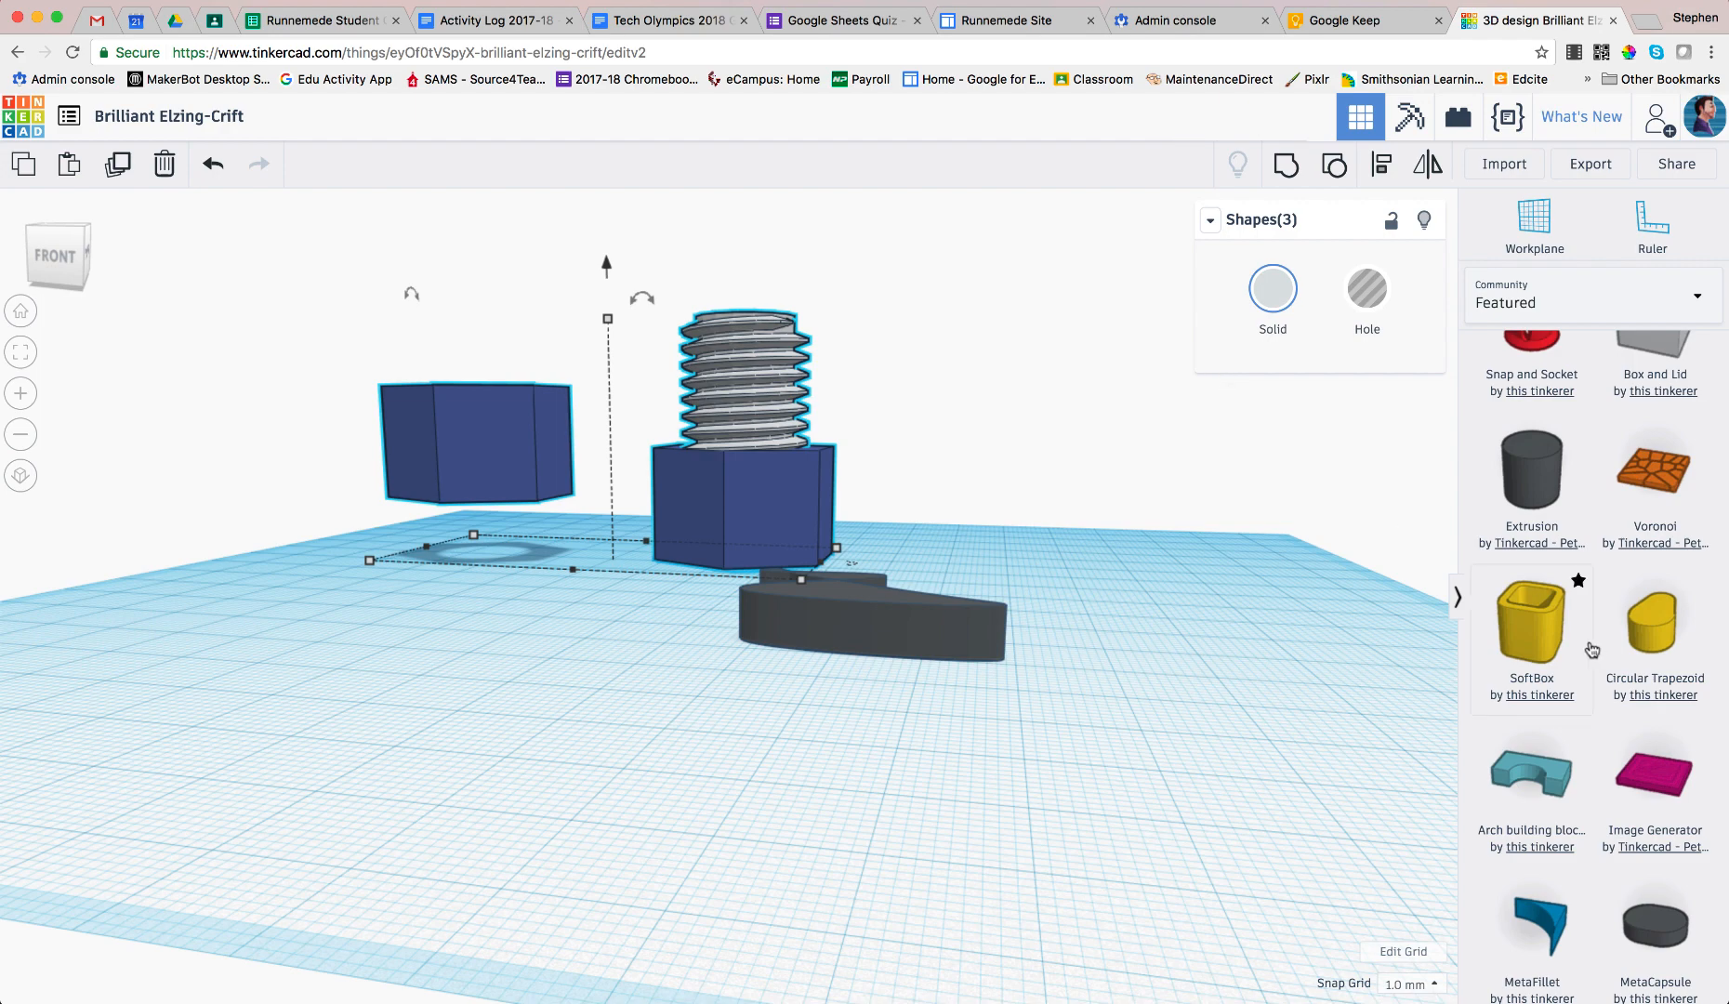
Find the Metric gear in the Featured community shapes and place it on the workplane in front of the Extrusion.
scroll(1580, 655, down, 3)
scroll(1579, 654, down, 5)
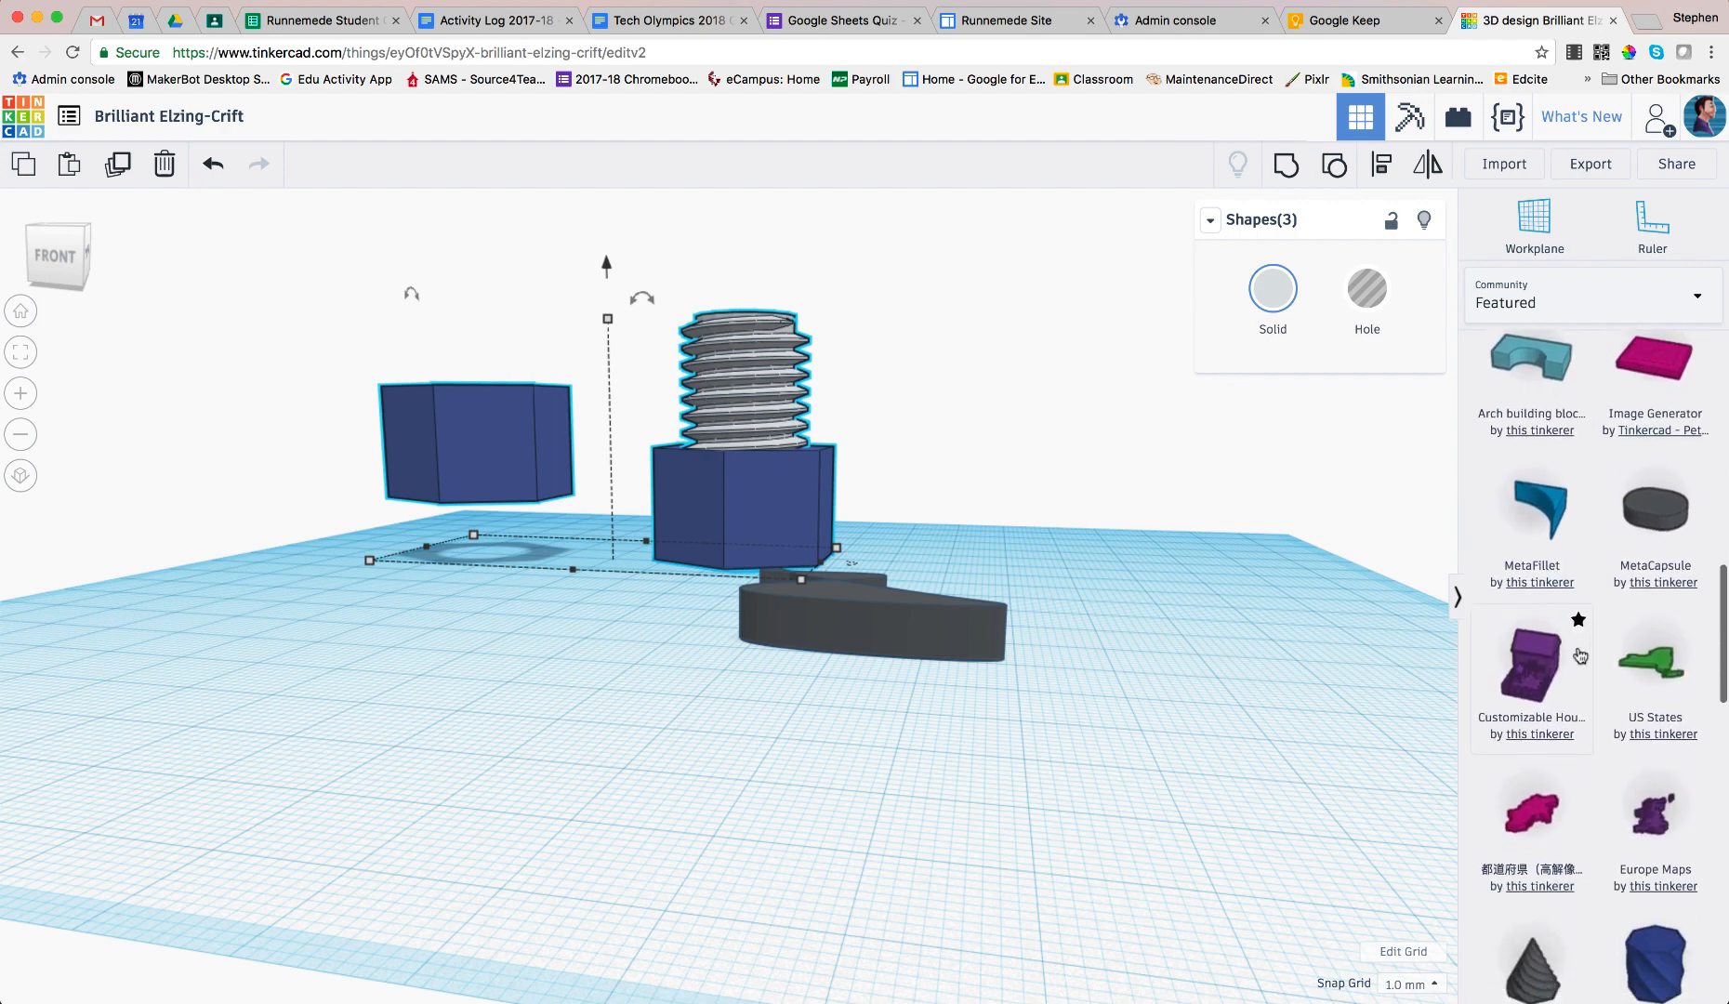
scroll(1580, 654, down, 2)
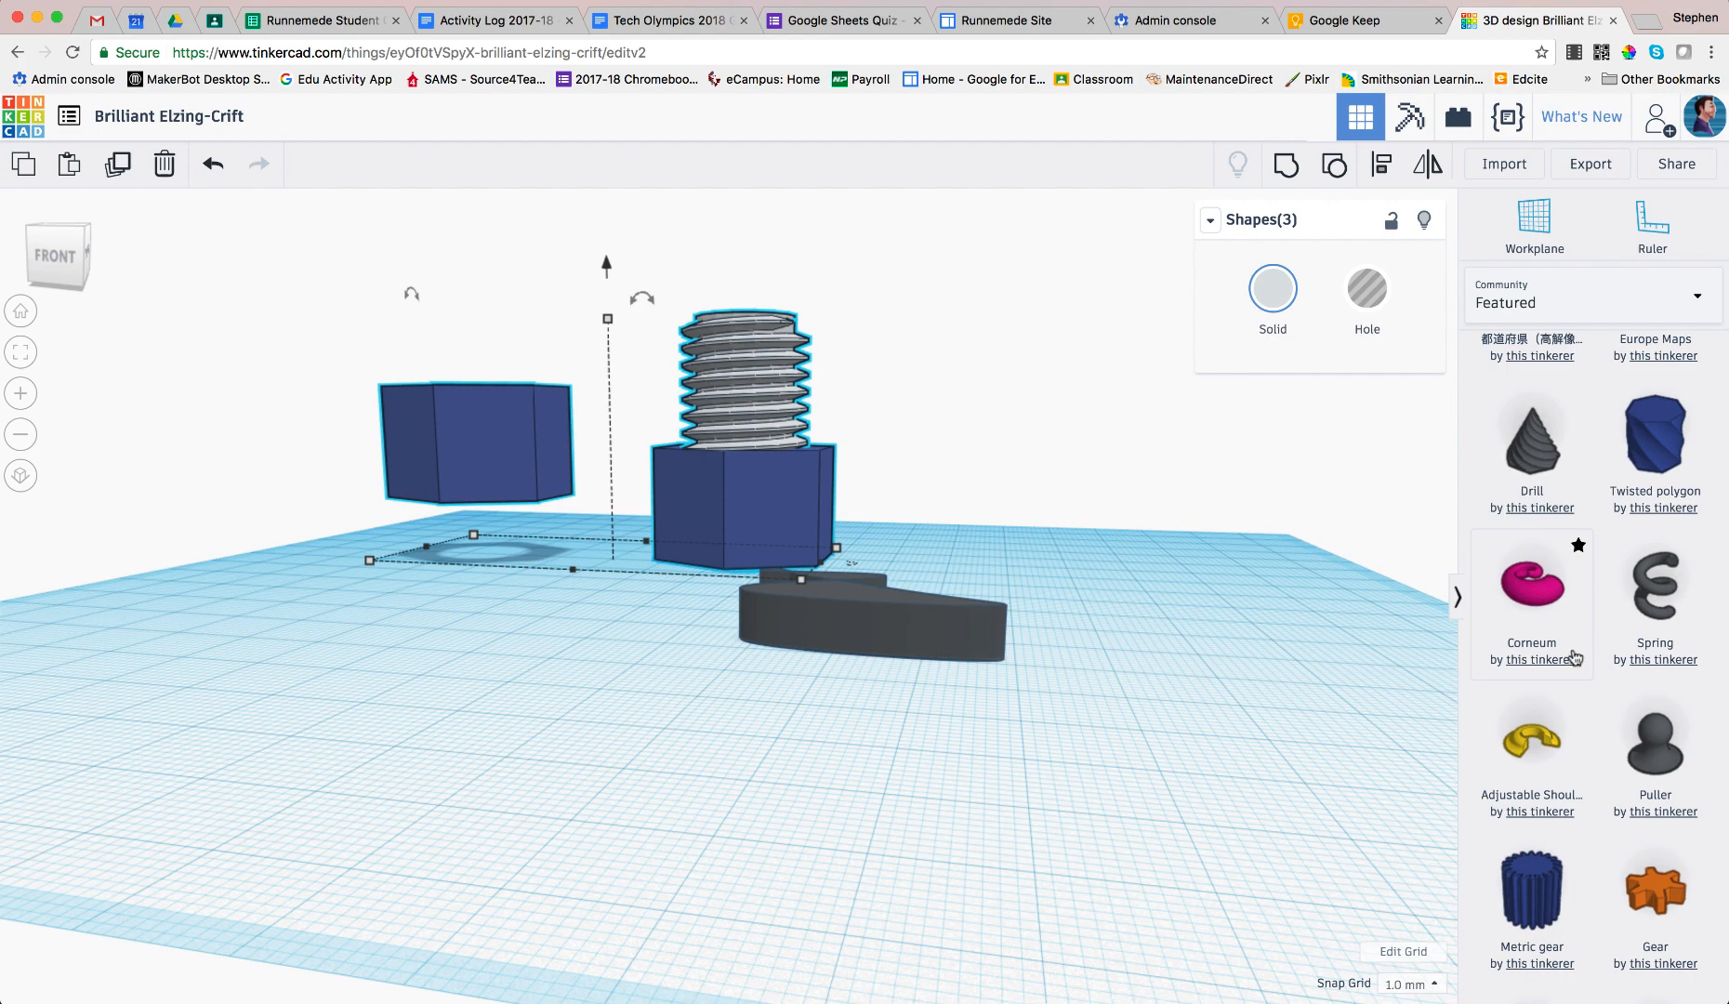
scroll(1622, 753, down, 2)
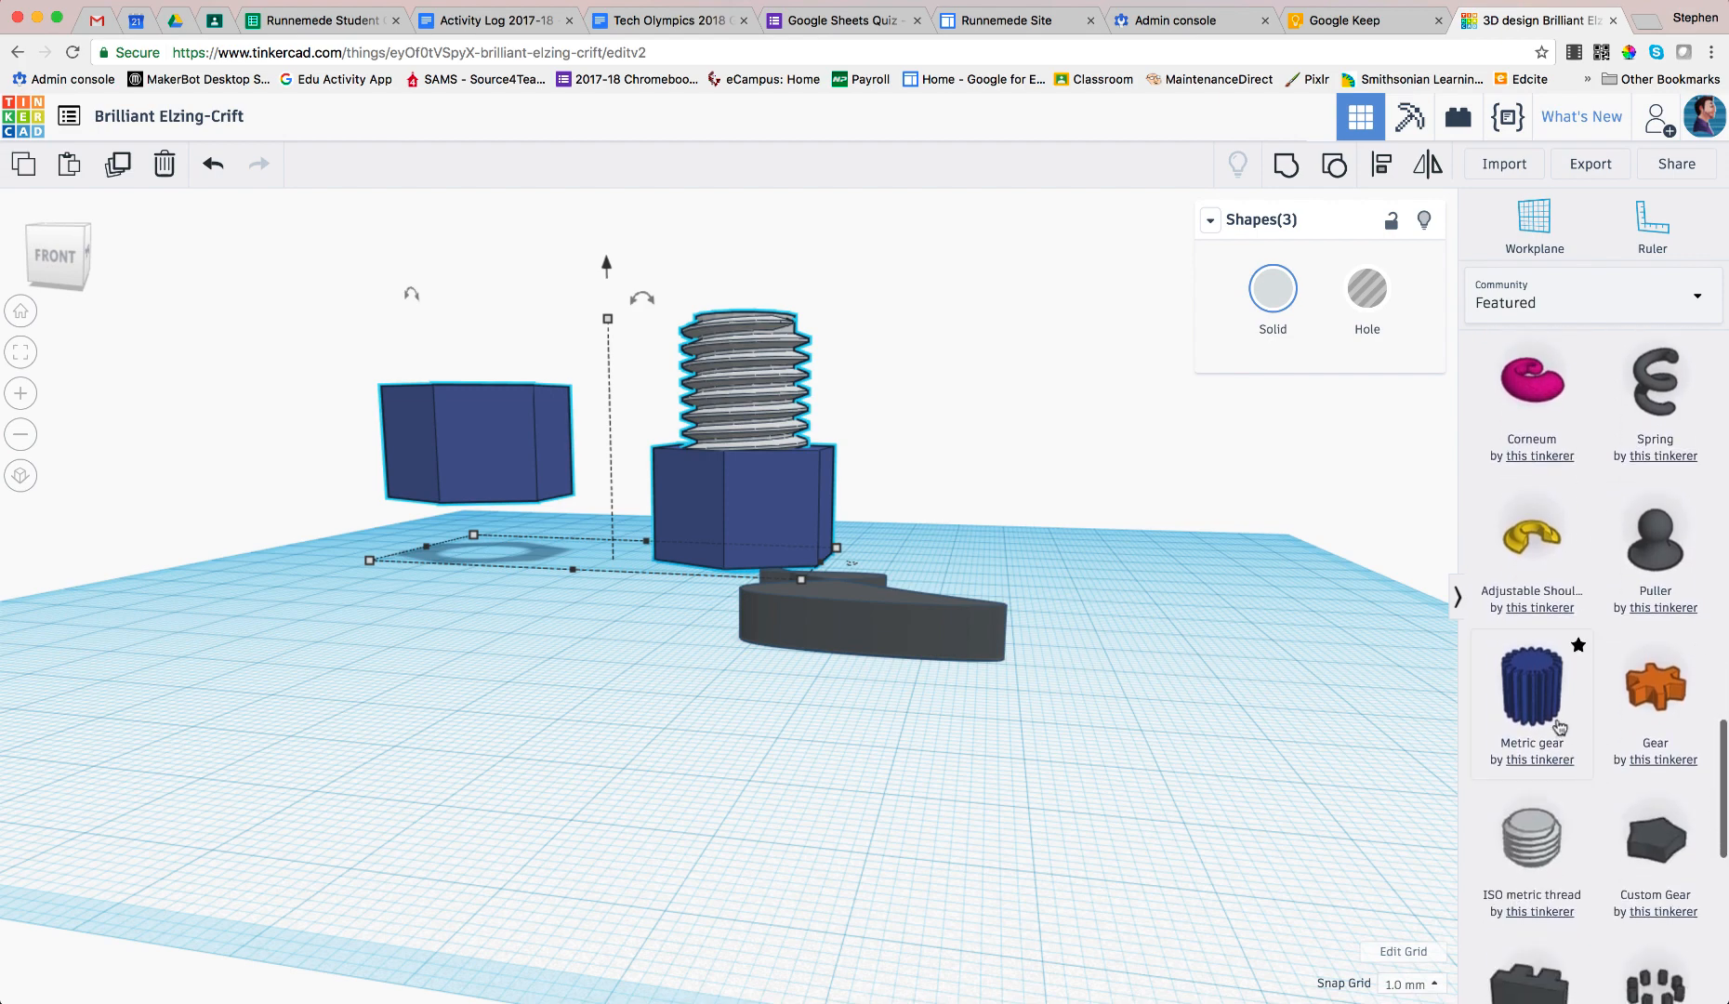
drag(1522, 712, 1102, 753)
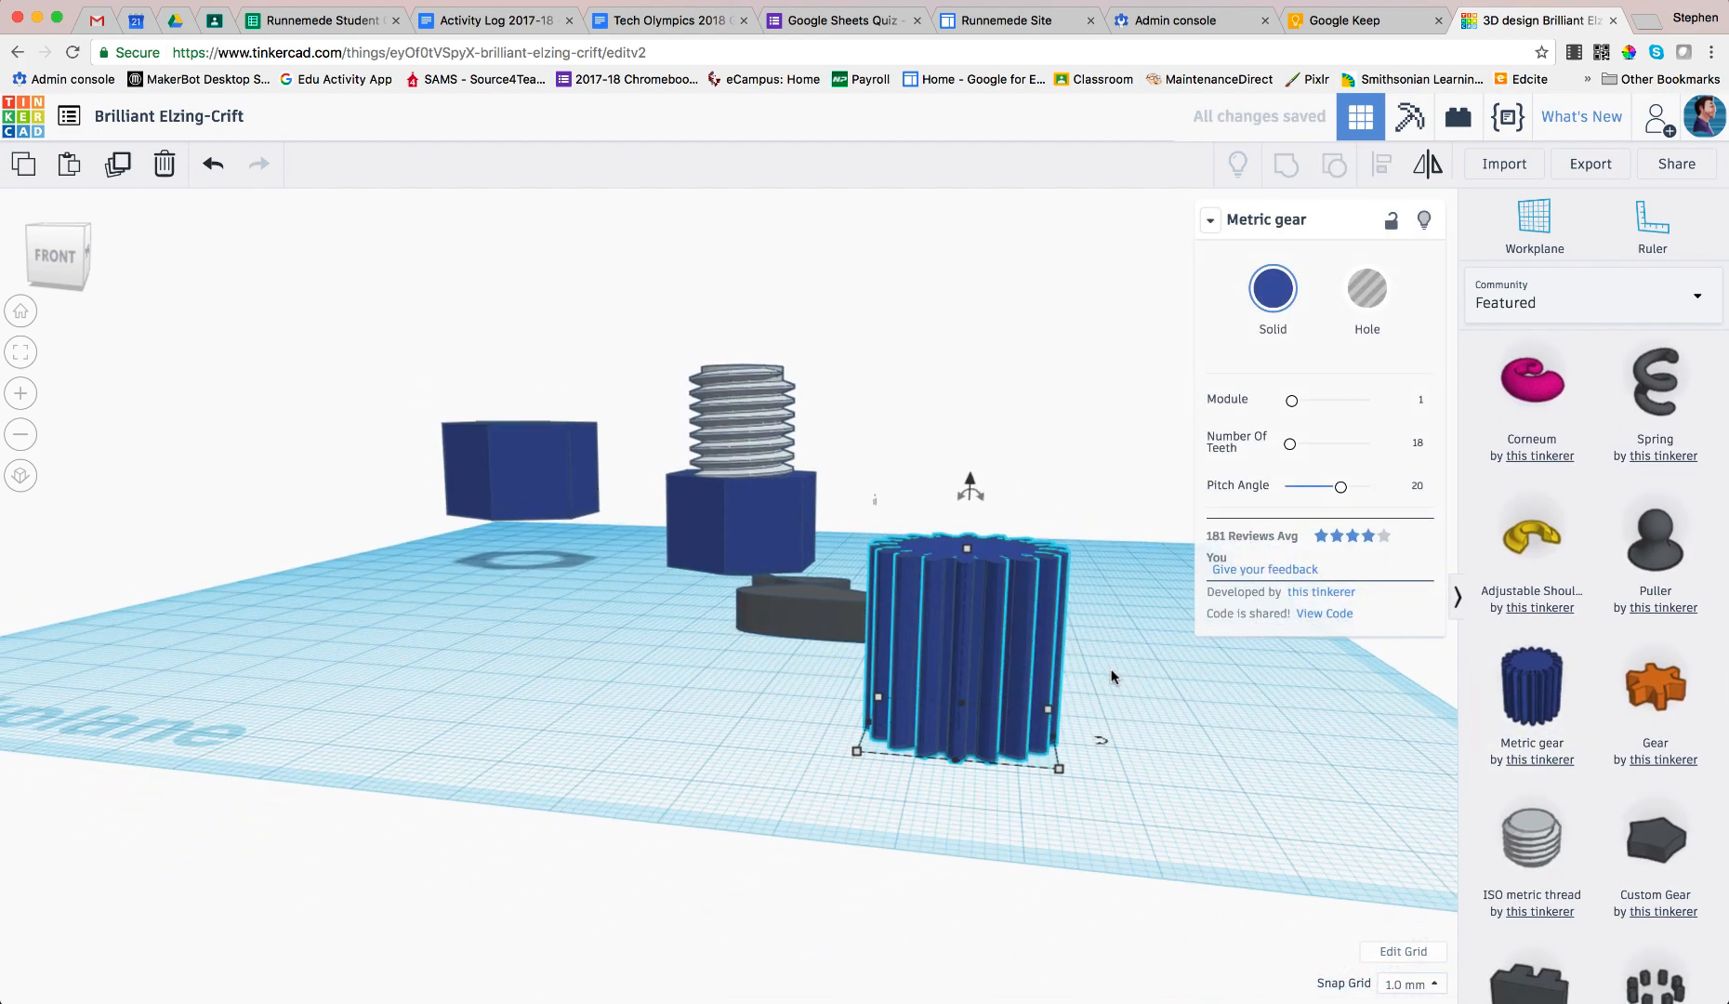
Lower the metric gear to 4 mm high, with 65 teeth and a pitch angle of 10.
drag(966, 553, 962, 696)
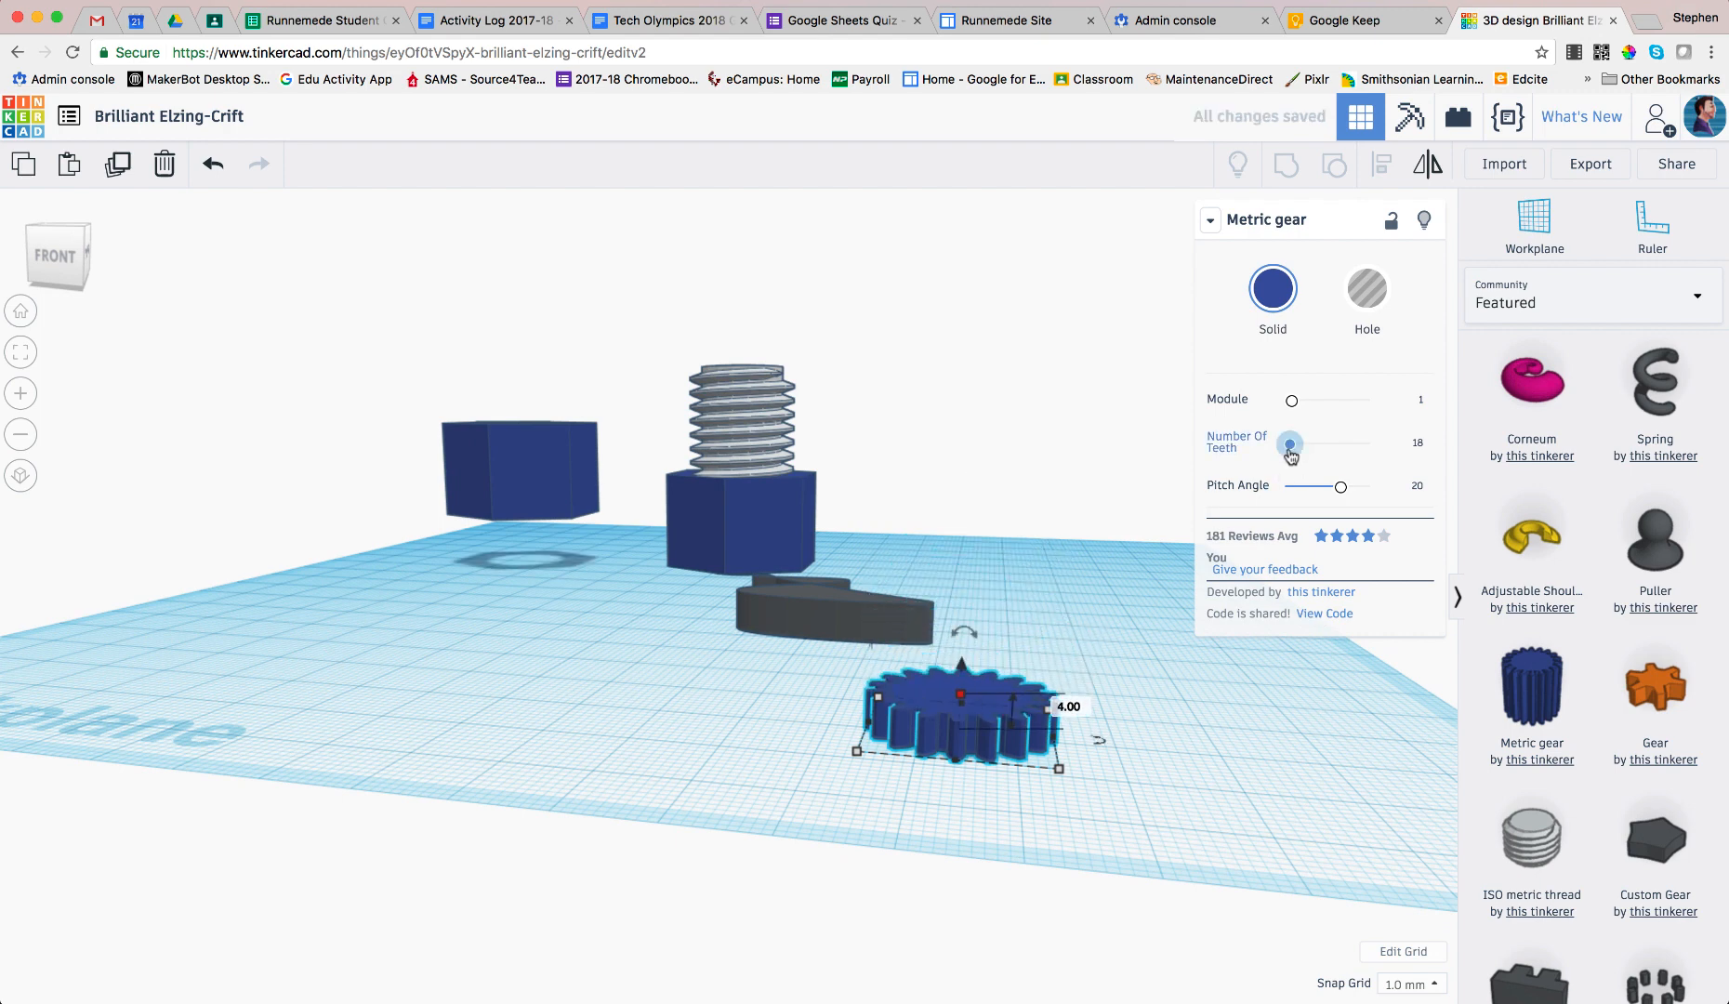
drag(1320, 453, 1341, 454)
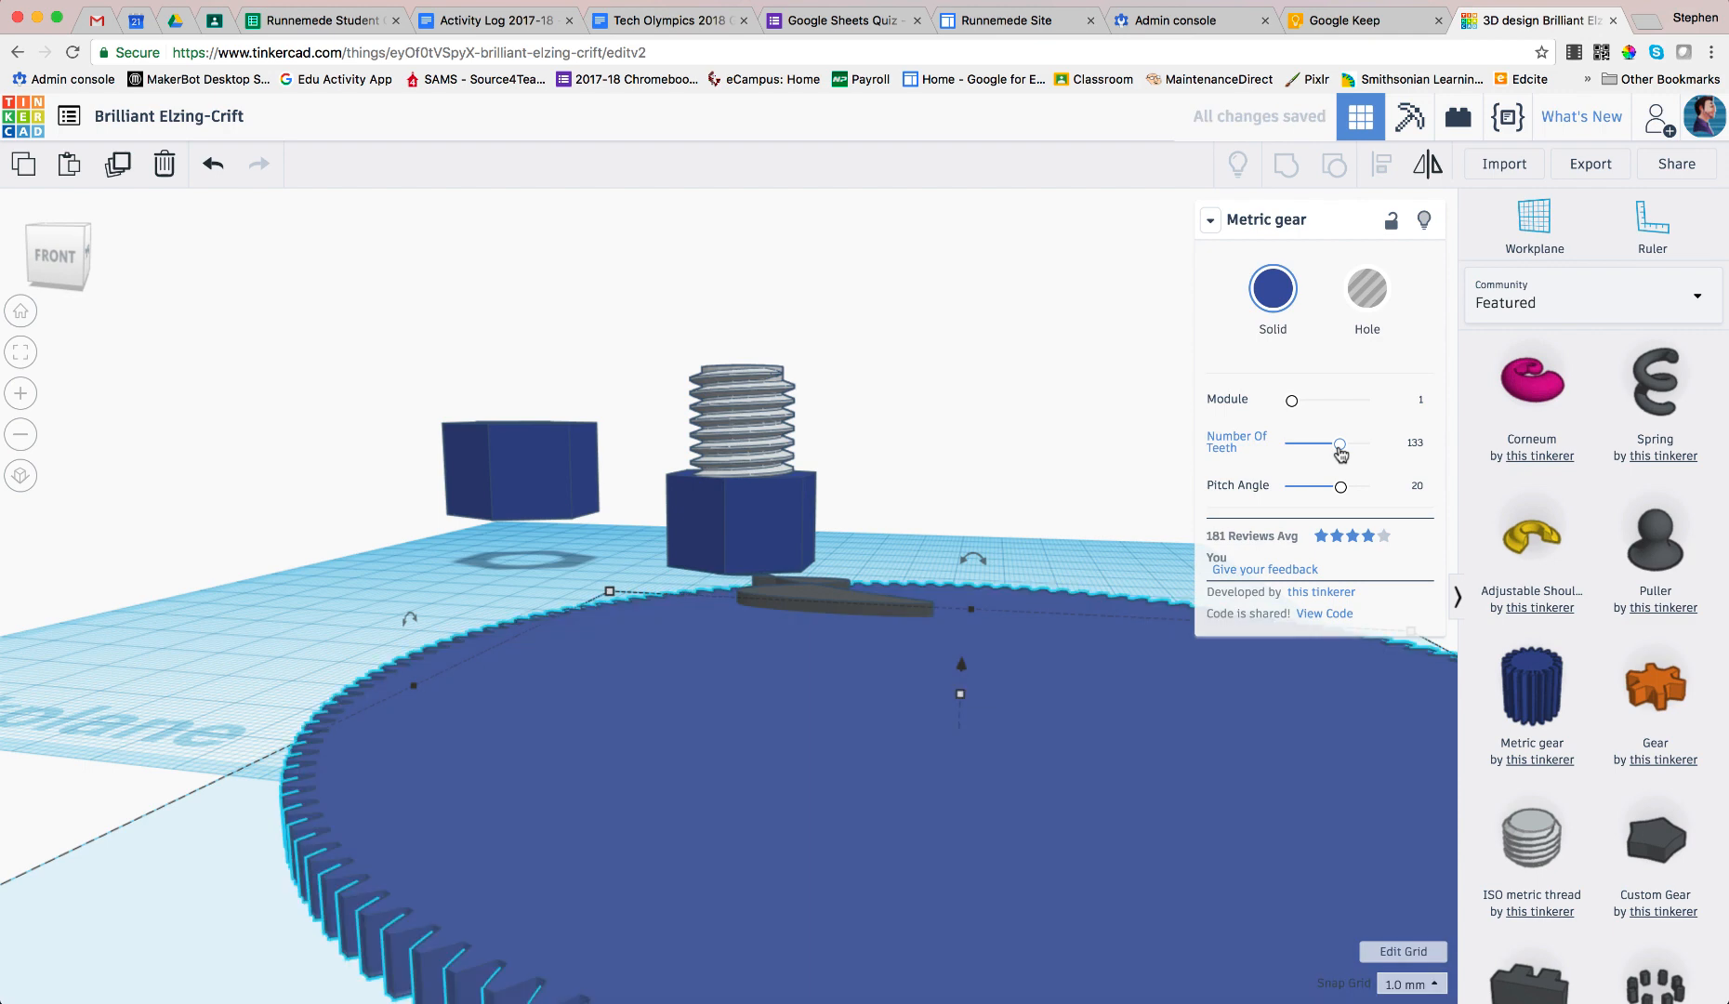
drag(1329, 453, 1312, 486)
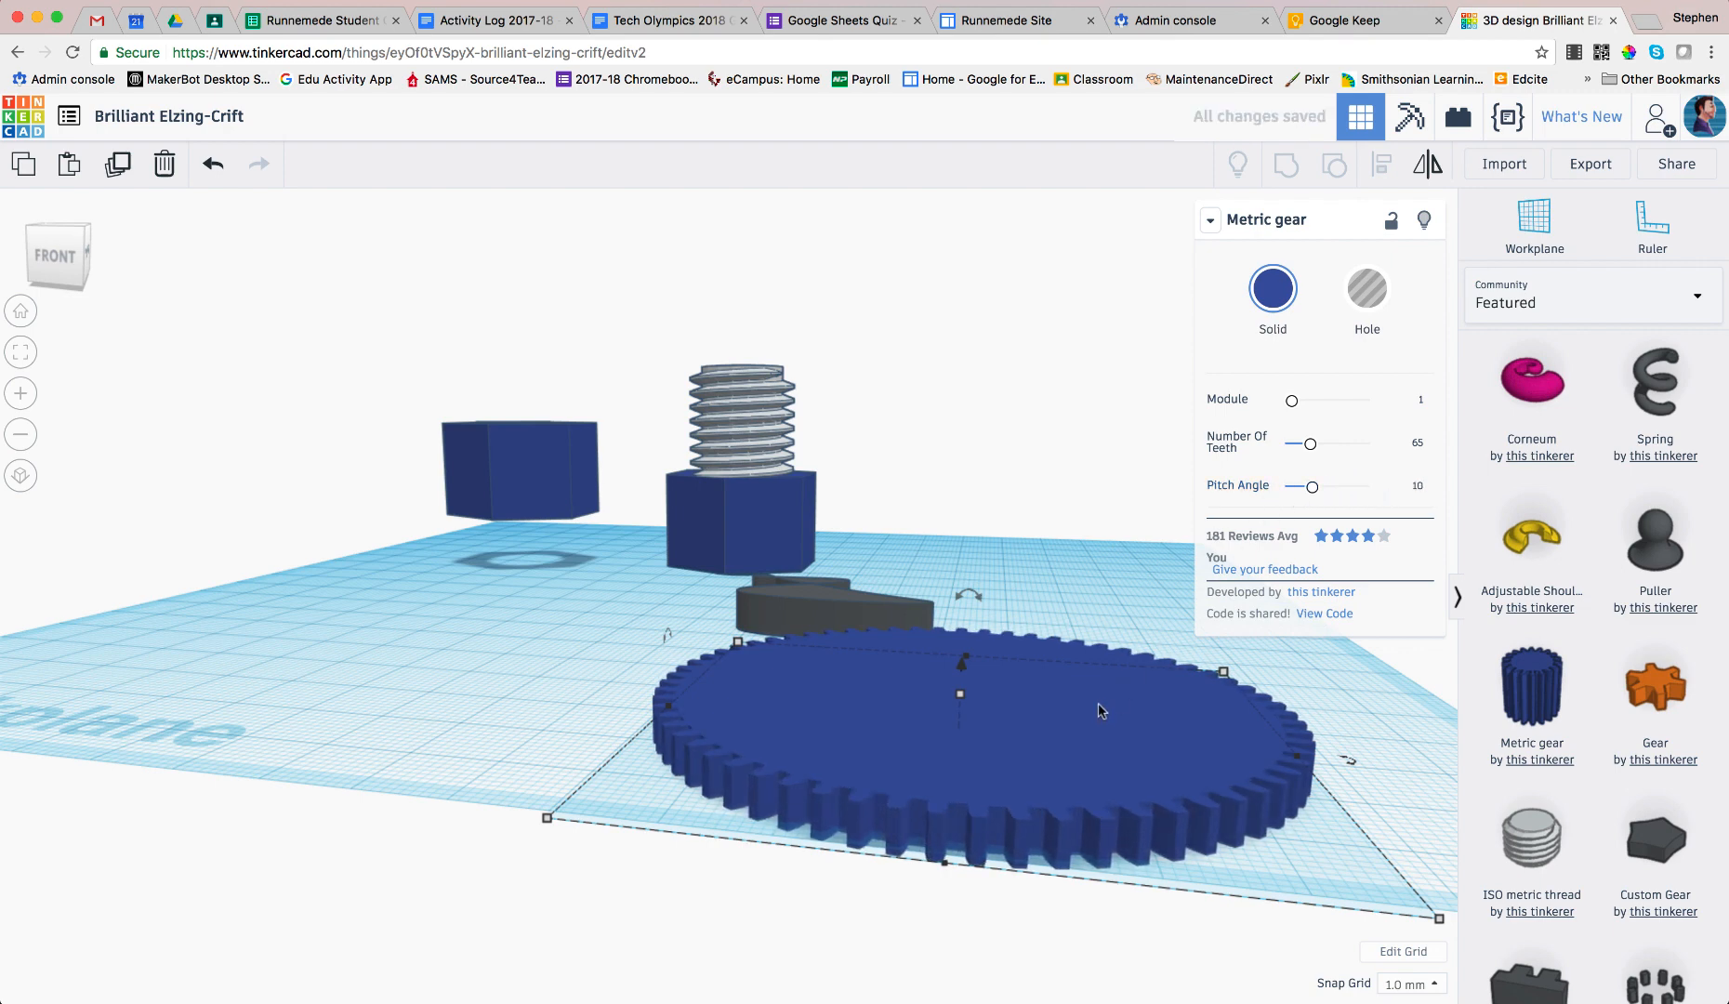
Move the metric gear clear of the Extrusion to the area in front of the nut, and make several copies of it.
drag(1102, 709, 593, 679)
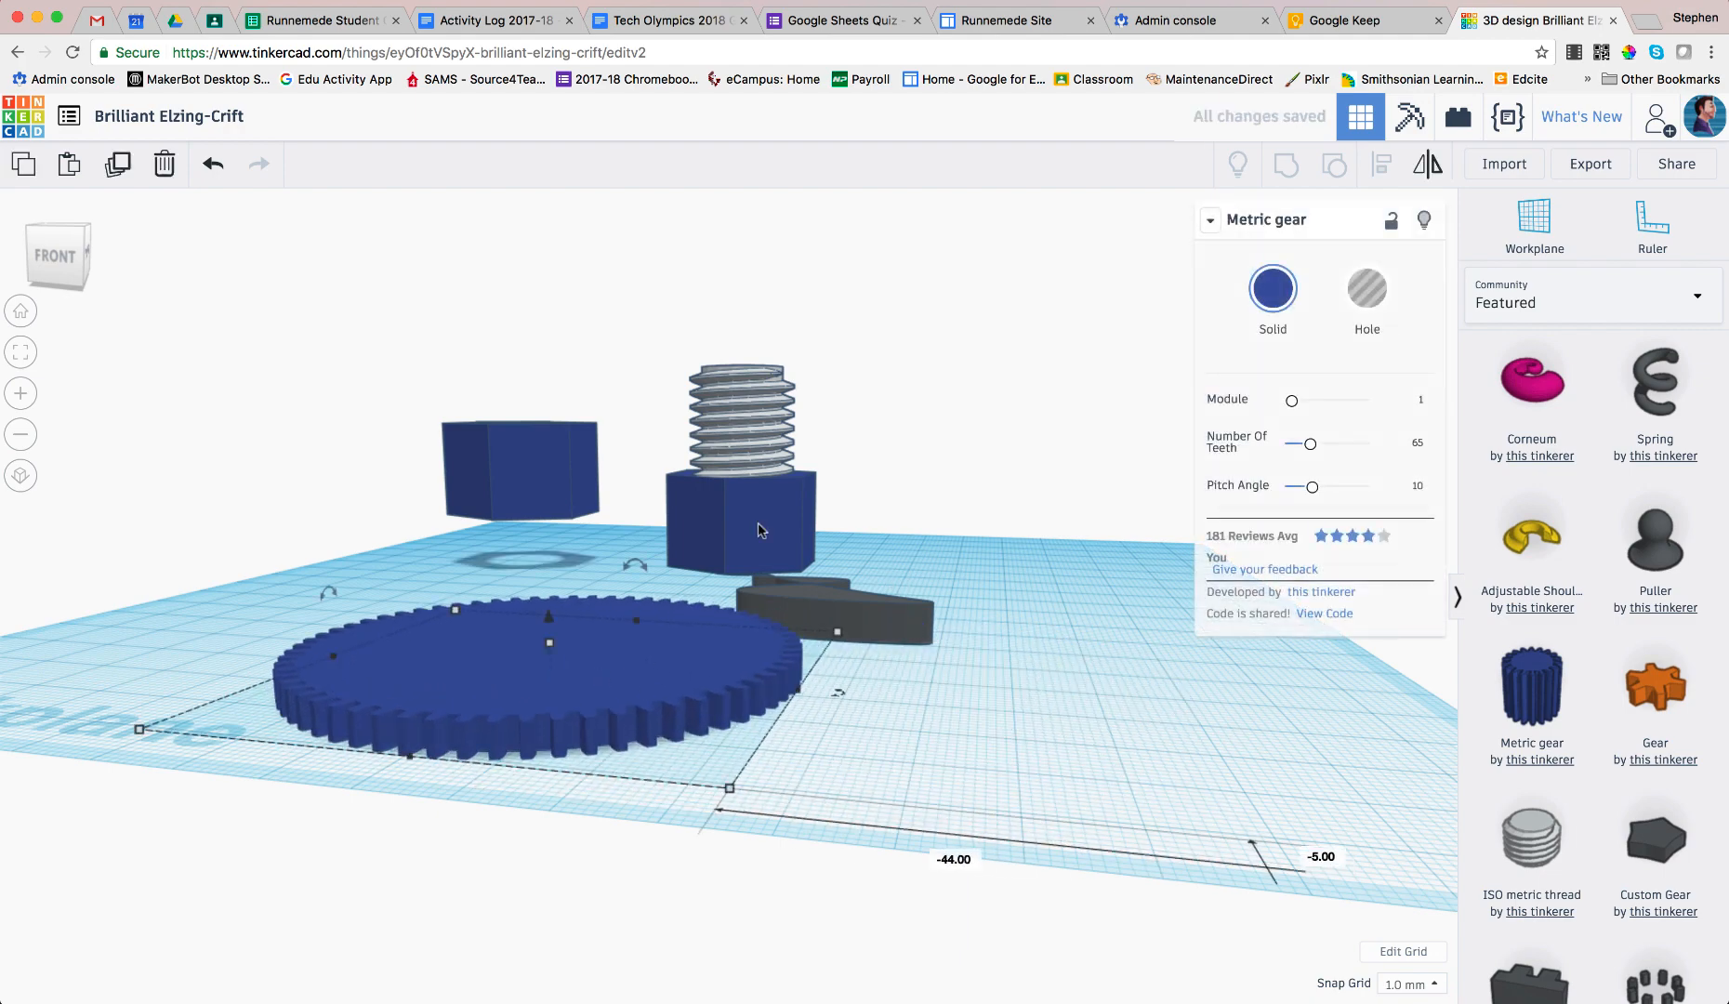
mouse_move(80, 258)
mouse_down()
mouse_move(76, 280)
mouse_move(97, 275)
mouse_up()
drag(730, 786, 519, 739)
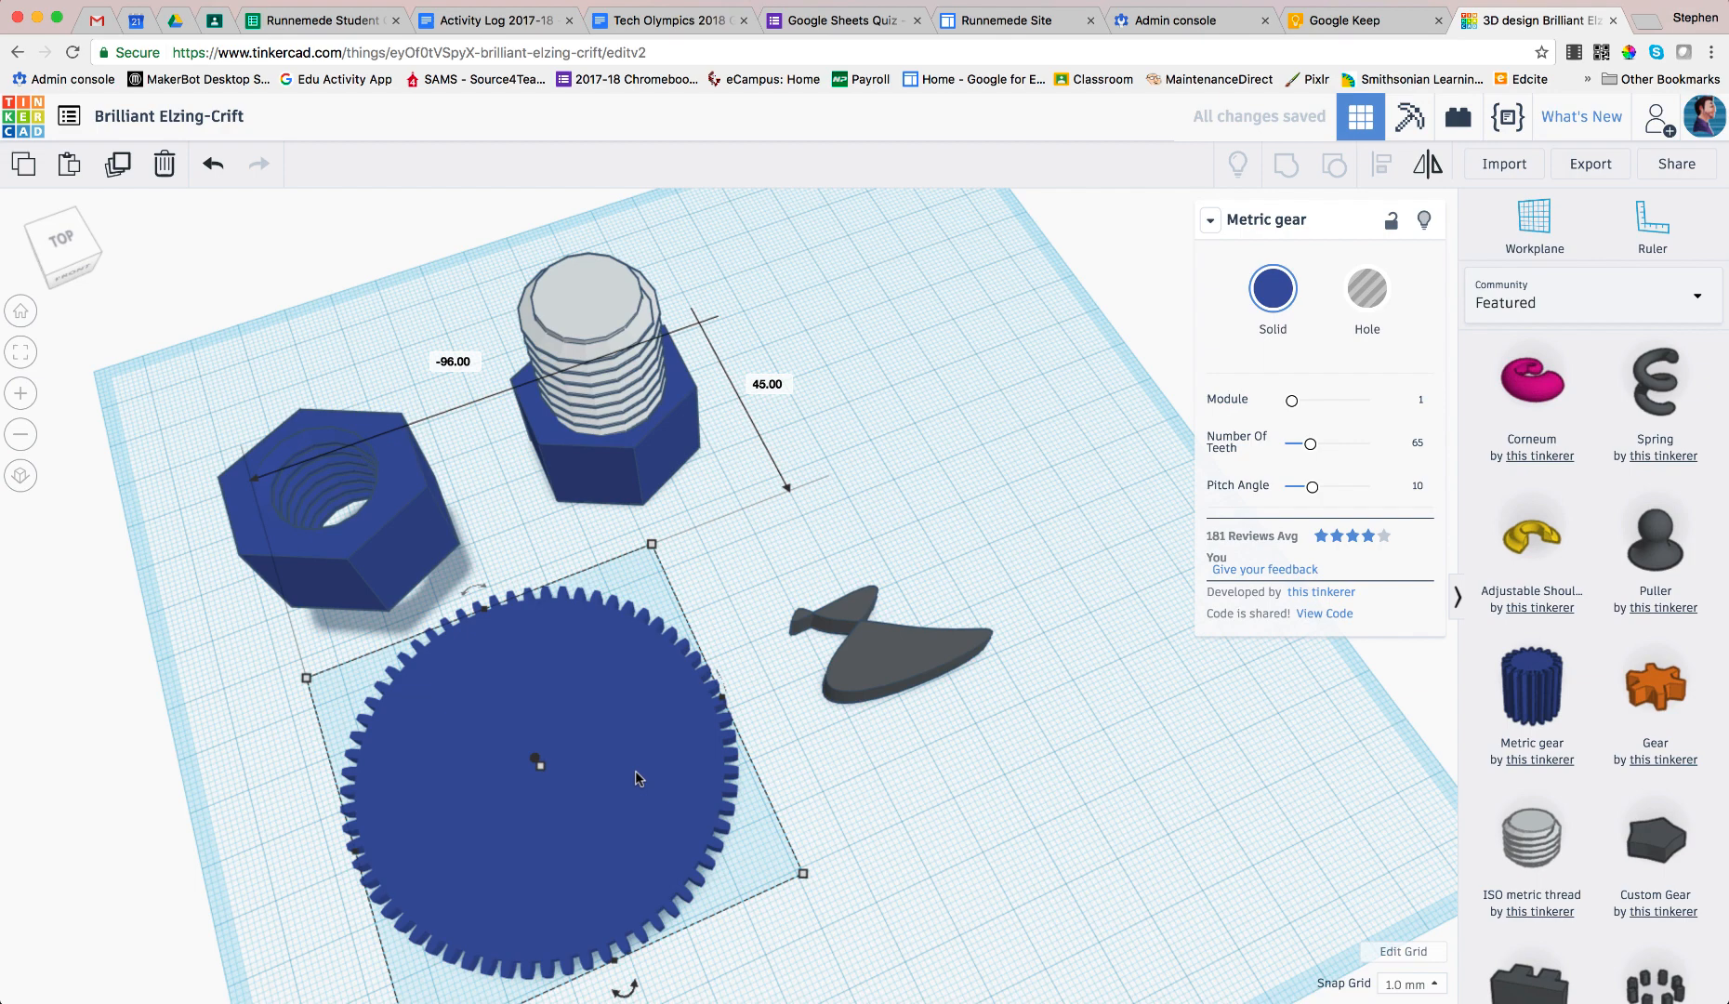
drag(638, 778, 705, 757)
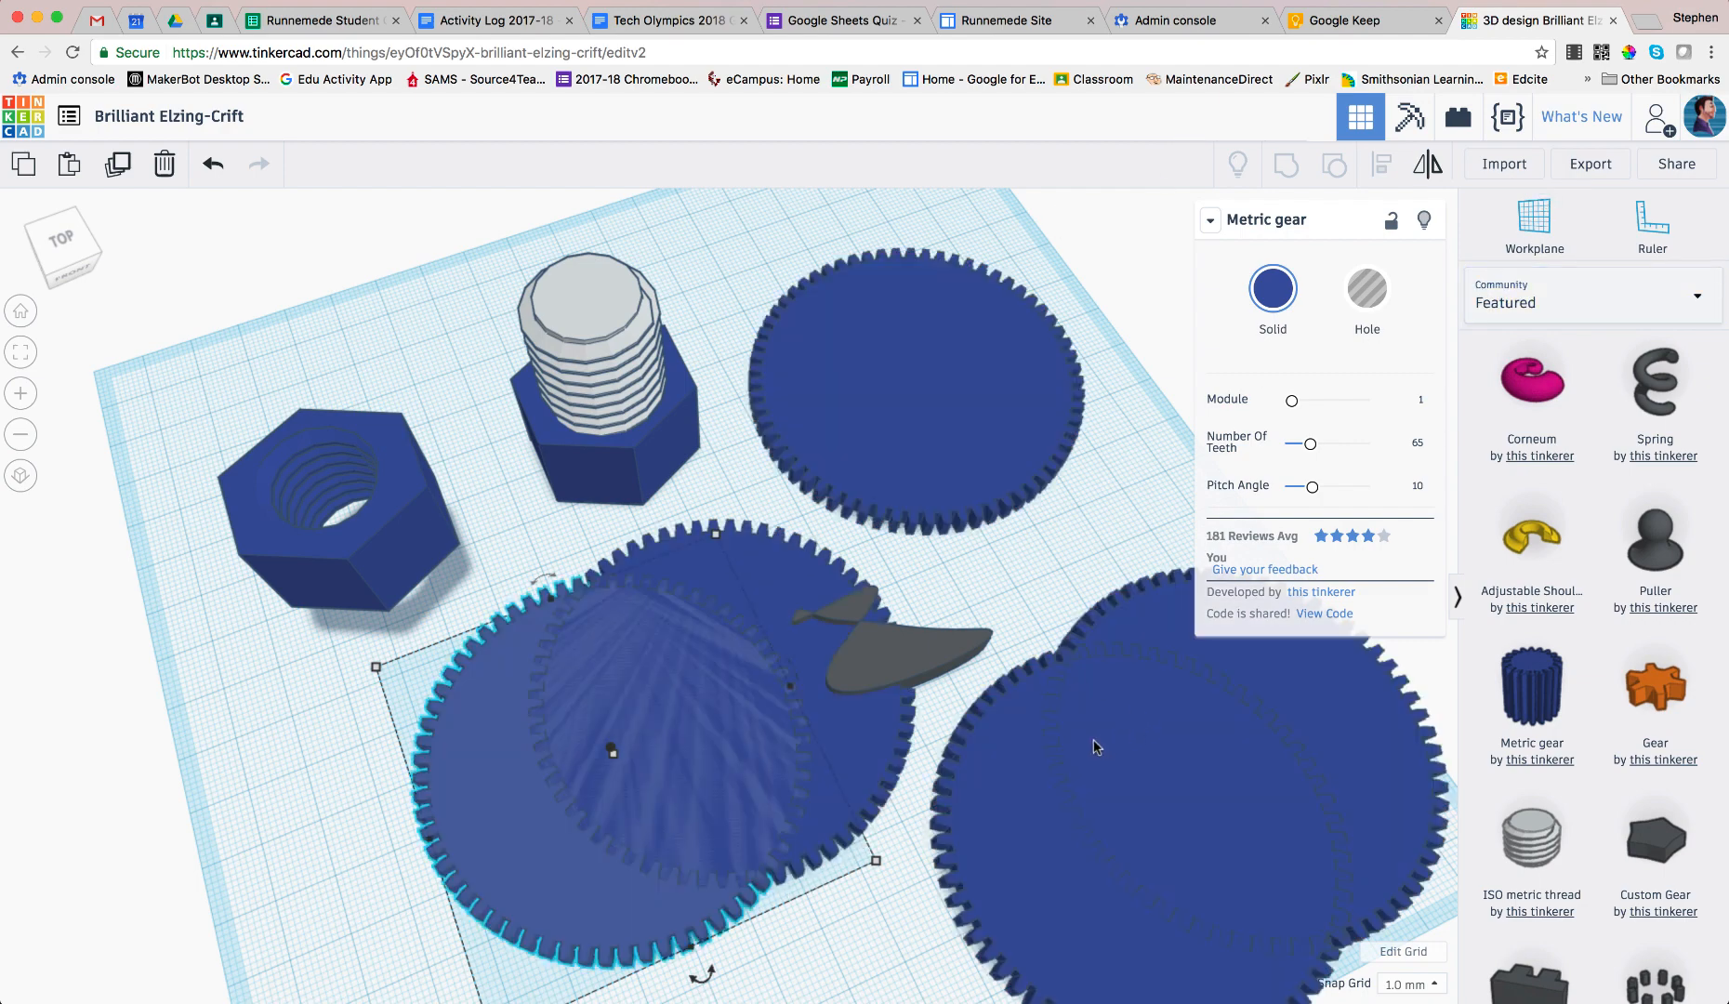
Delete the surplus gear copies, including the overlapping ones, so that two gears are kept.
drag(1093, 740, 989, 682)
key(Delete)
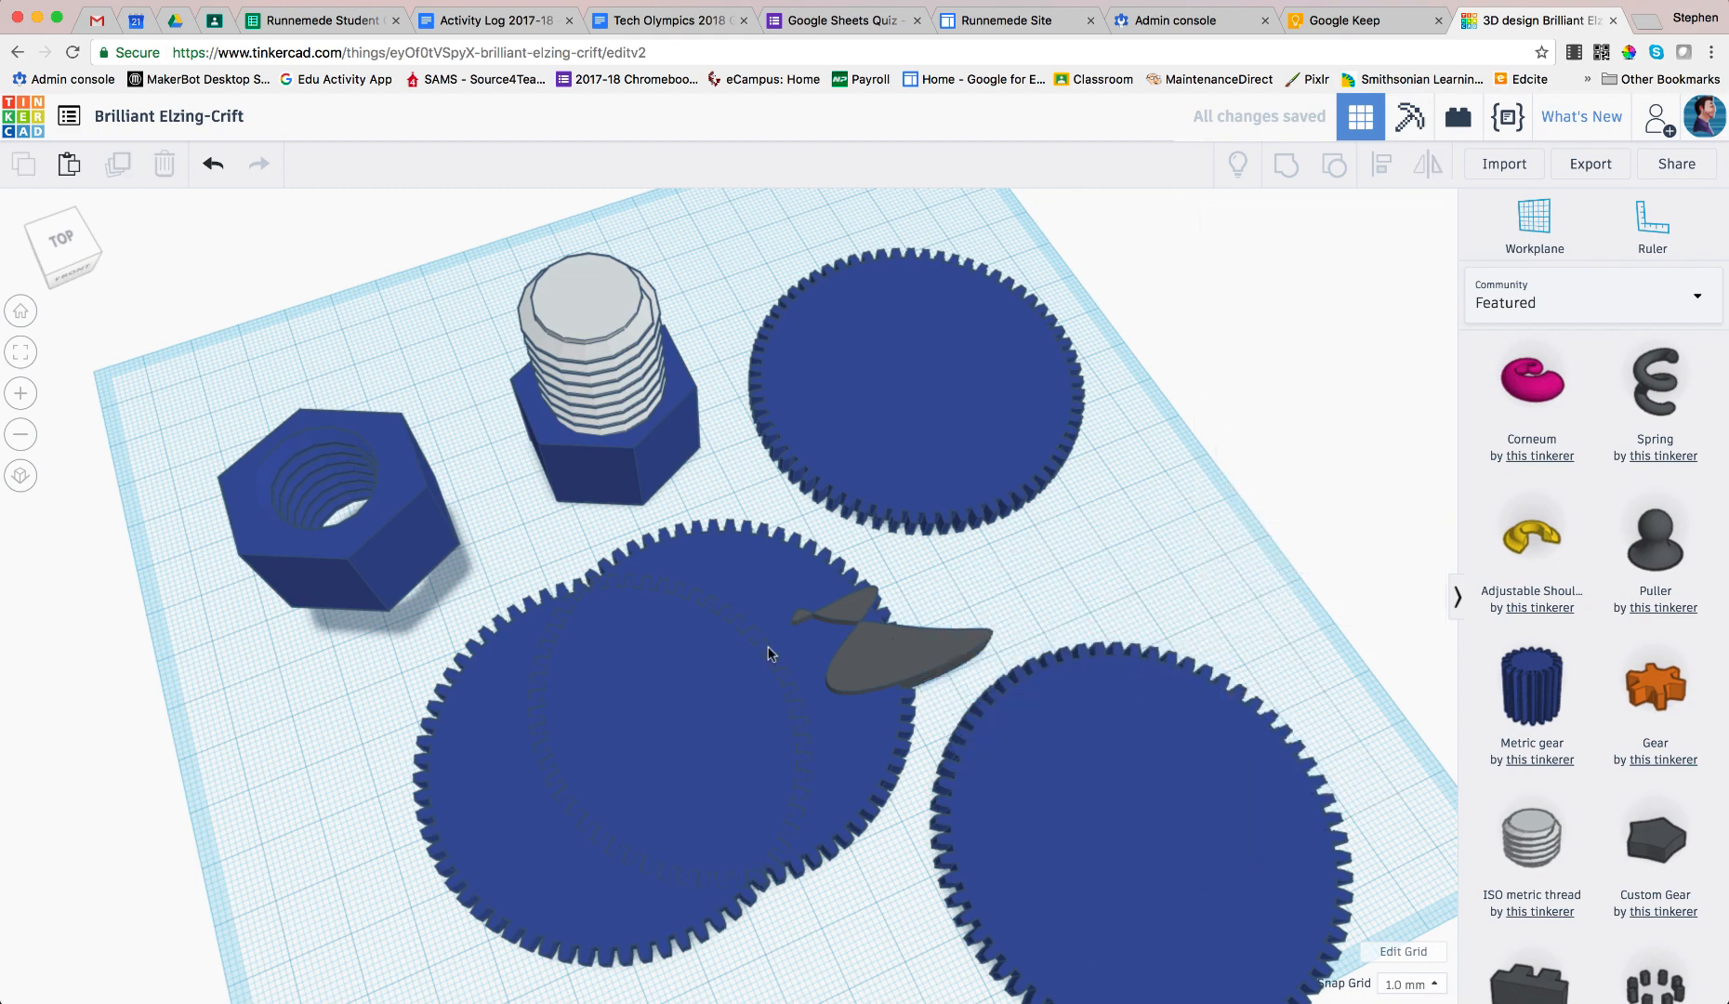
click(661, 647)
key(Delete)
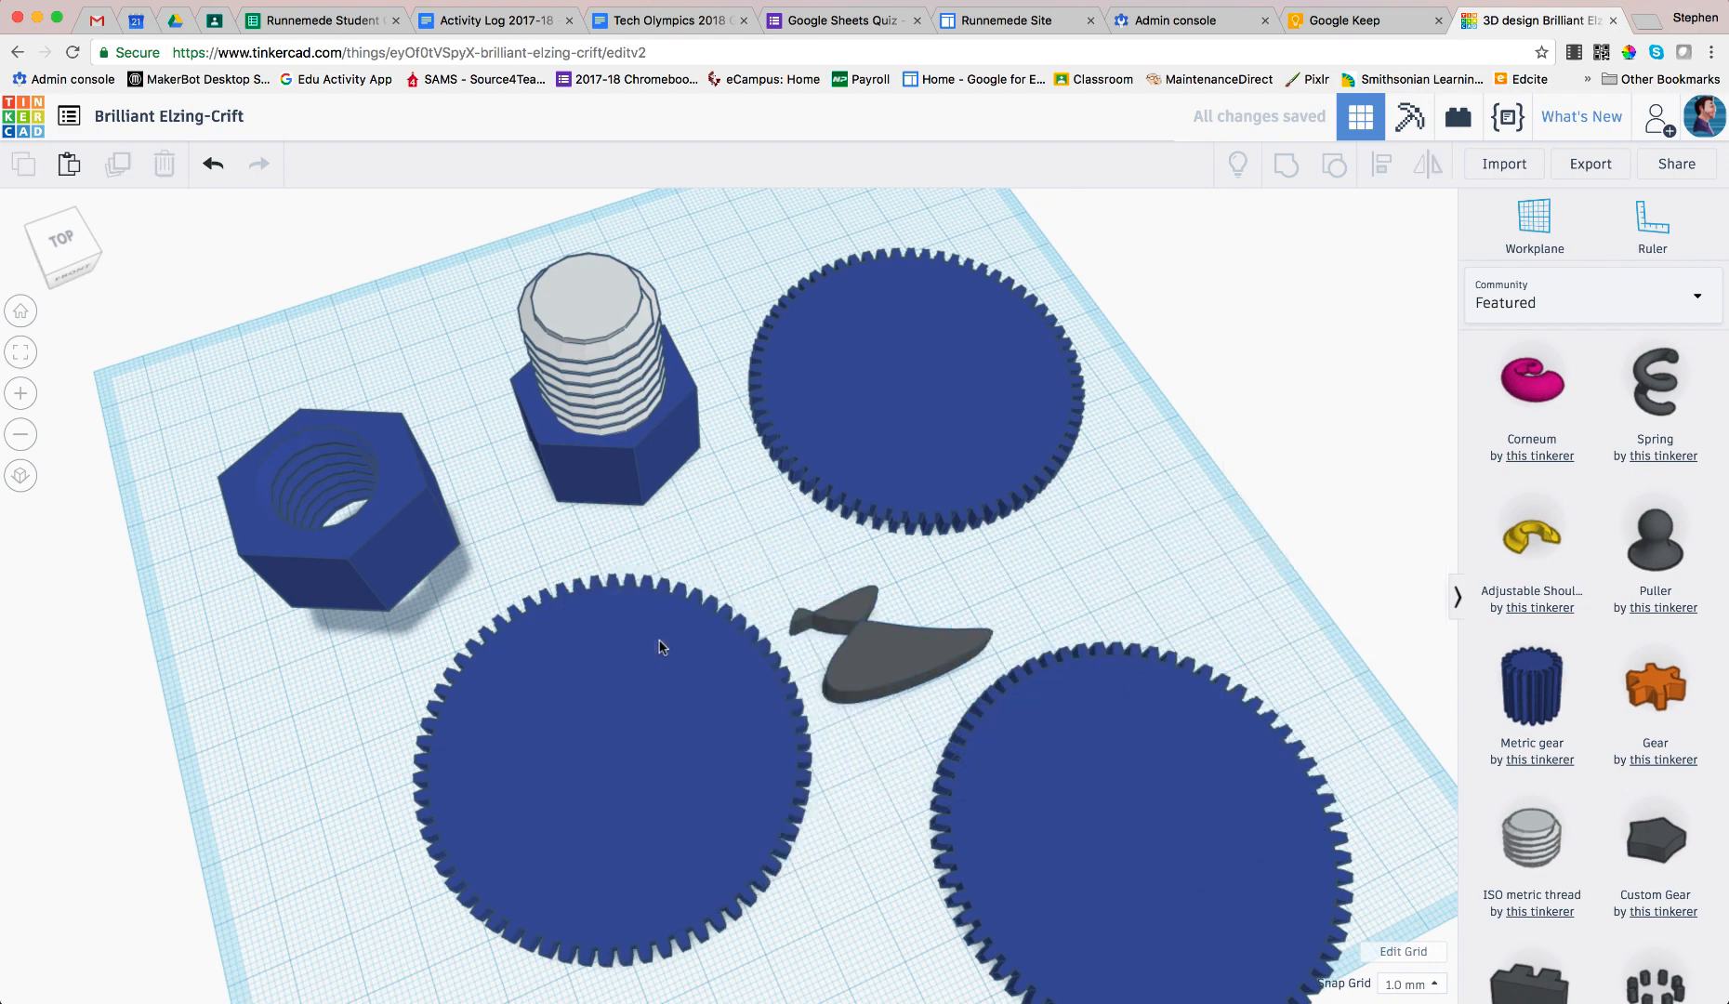
click(880, 459)
key(Delete)
key(ctrl+z)
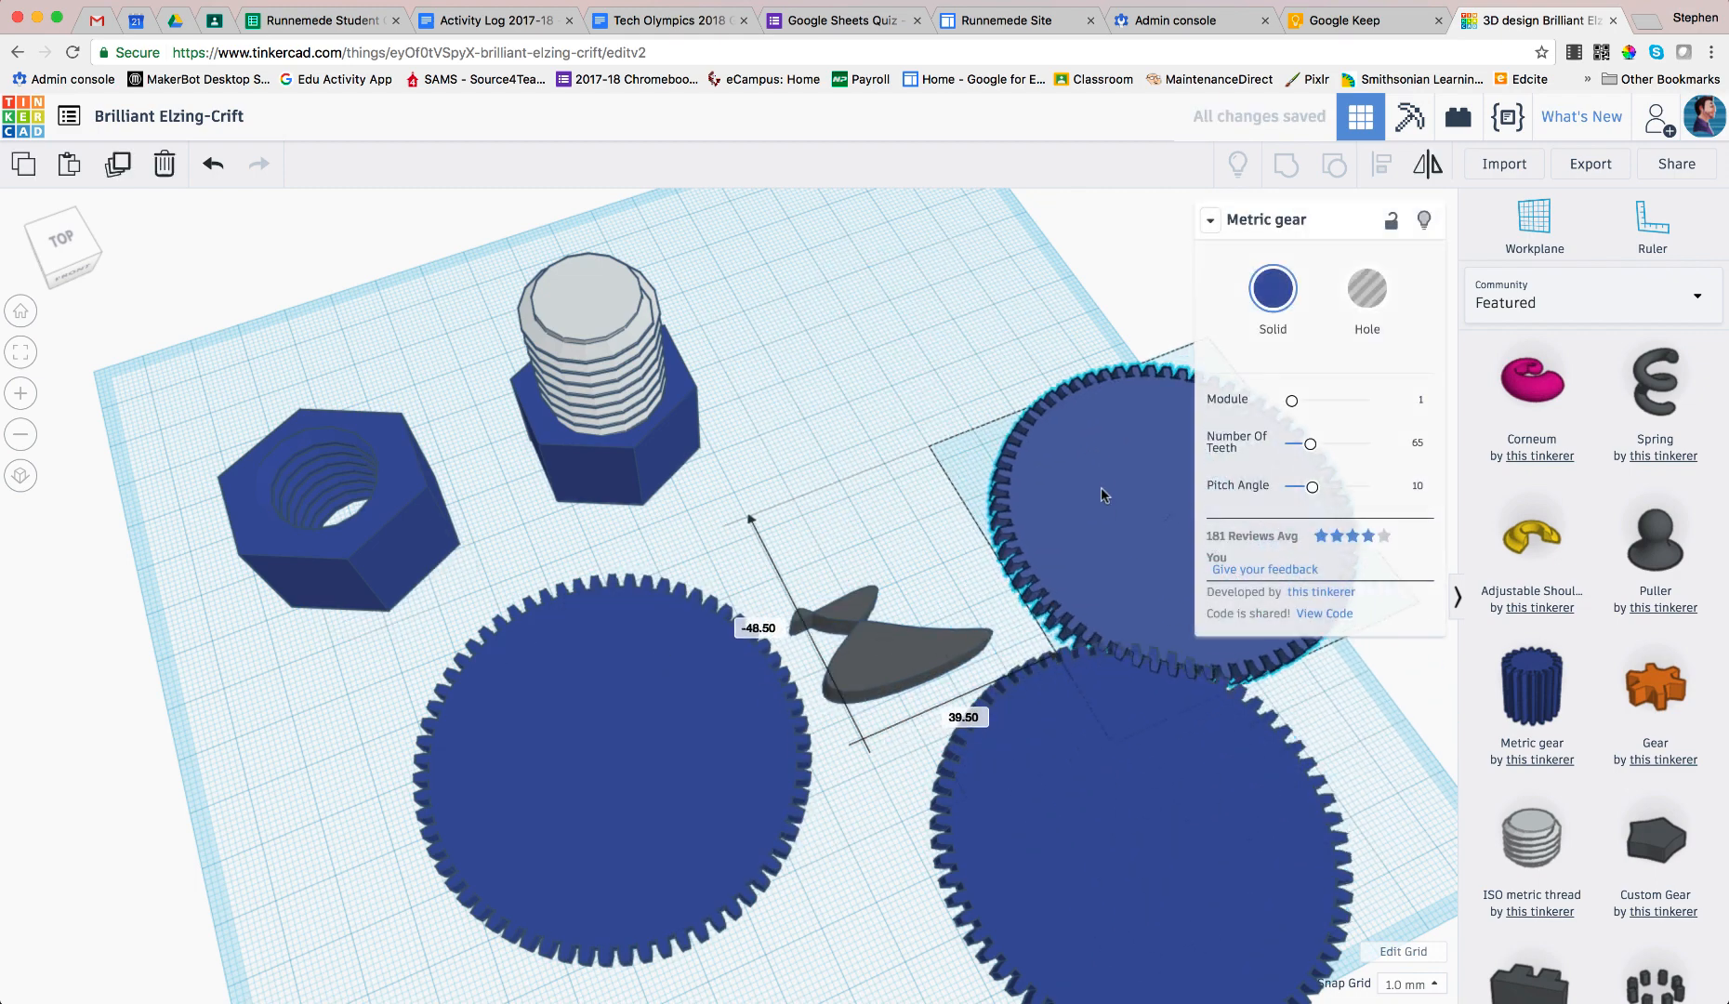
key(Delete)
Place the Extrusion on the middle of the gear near the nut and bring the second gear against it so their teeth mesh.
drag(1080, 832, 1071, 546)
click(676, 701)
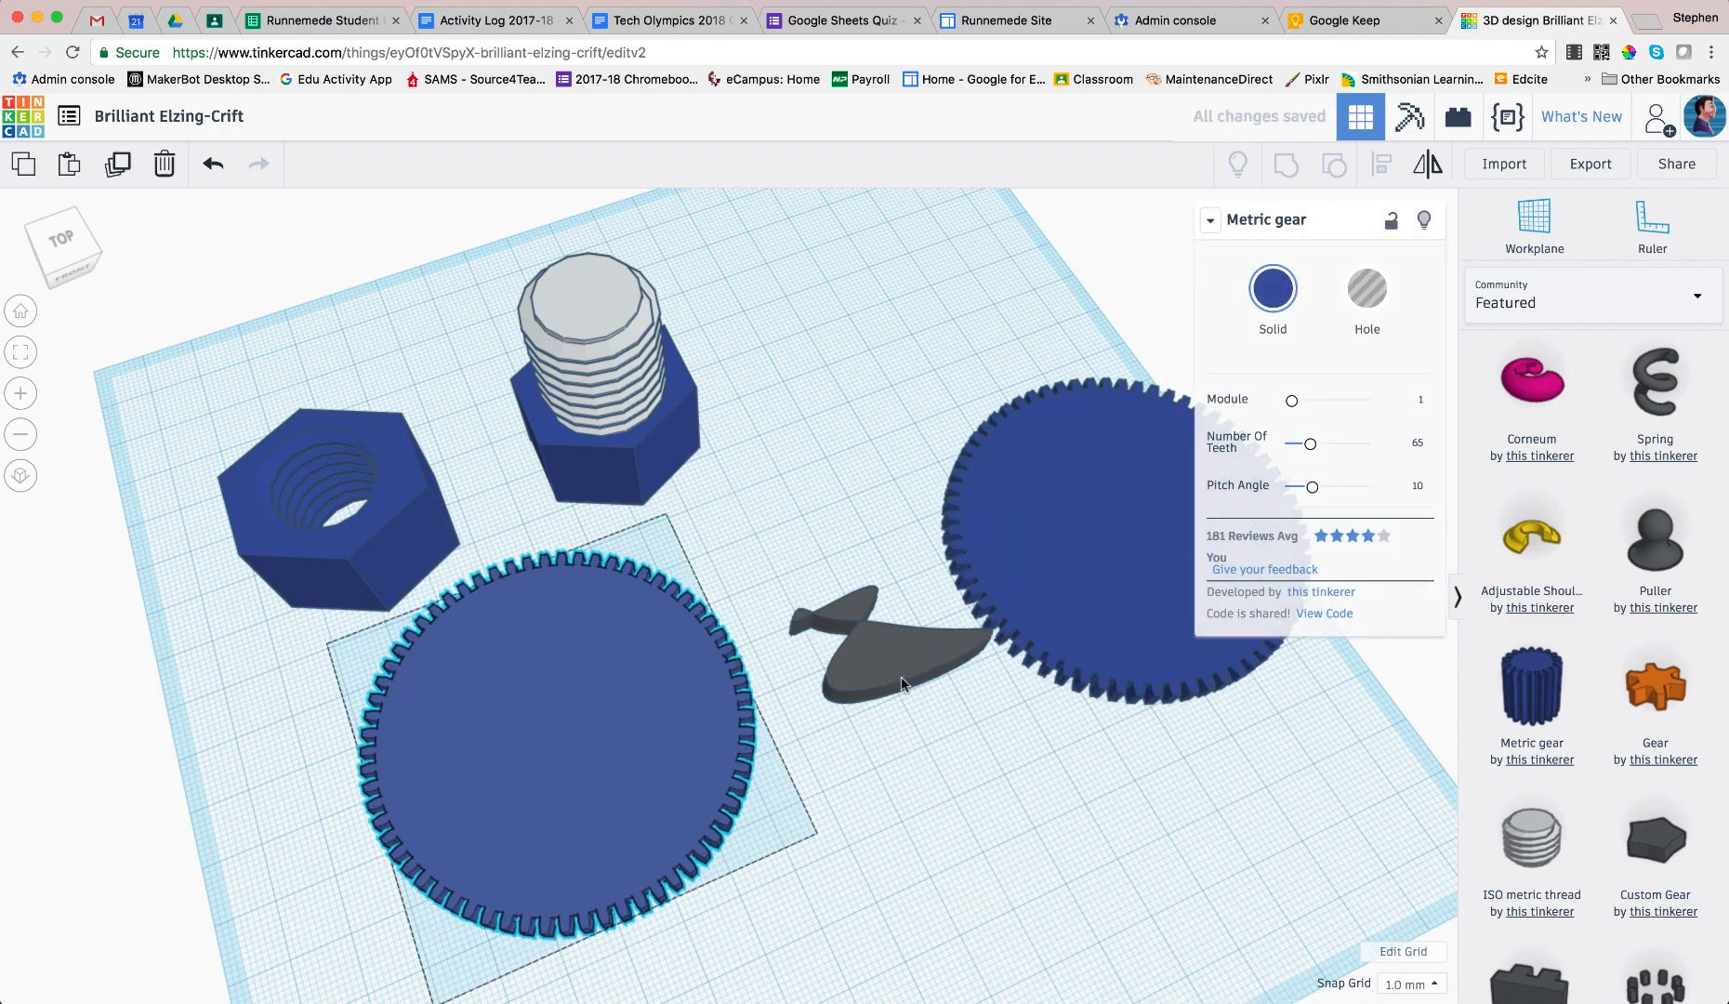
drag(894, 686, 582, 762)
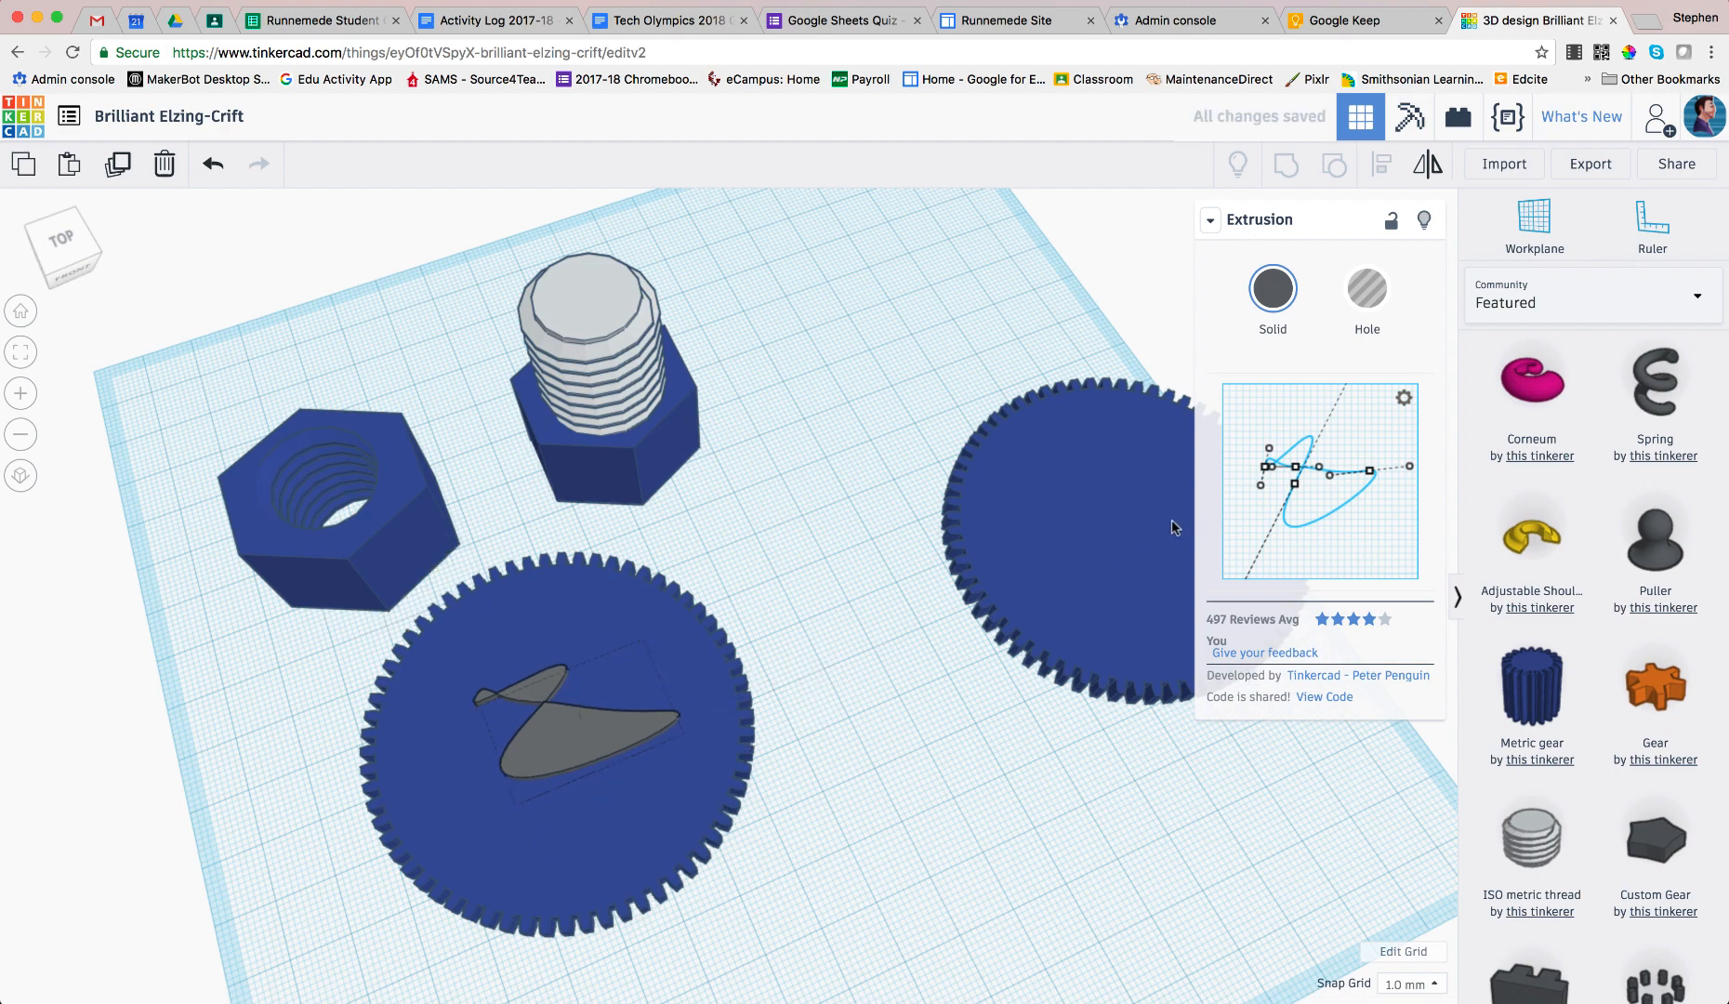
drag(1176, 529, 955, 562)
click(1028, 727)
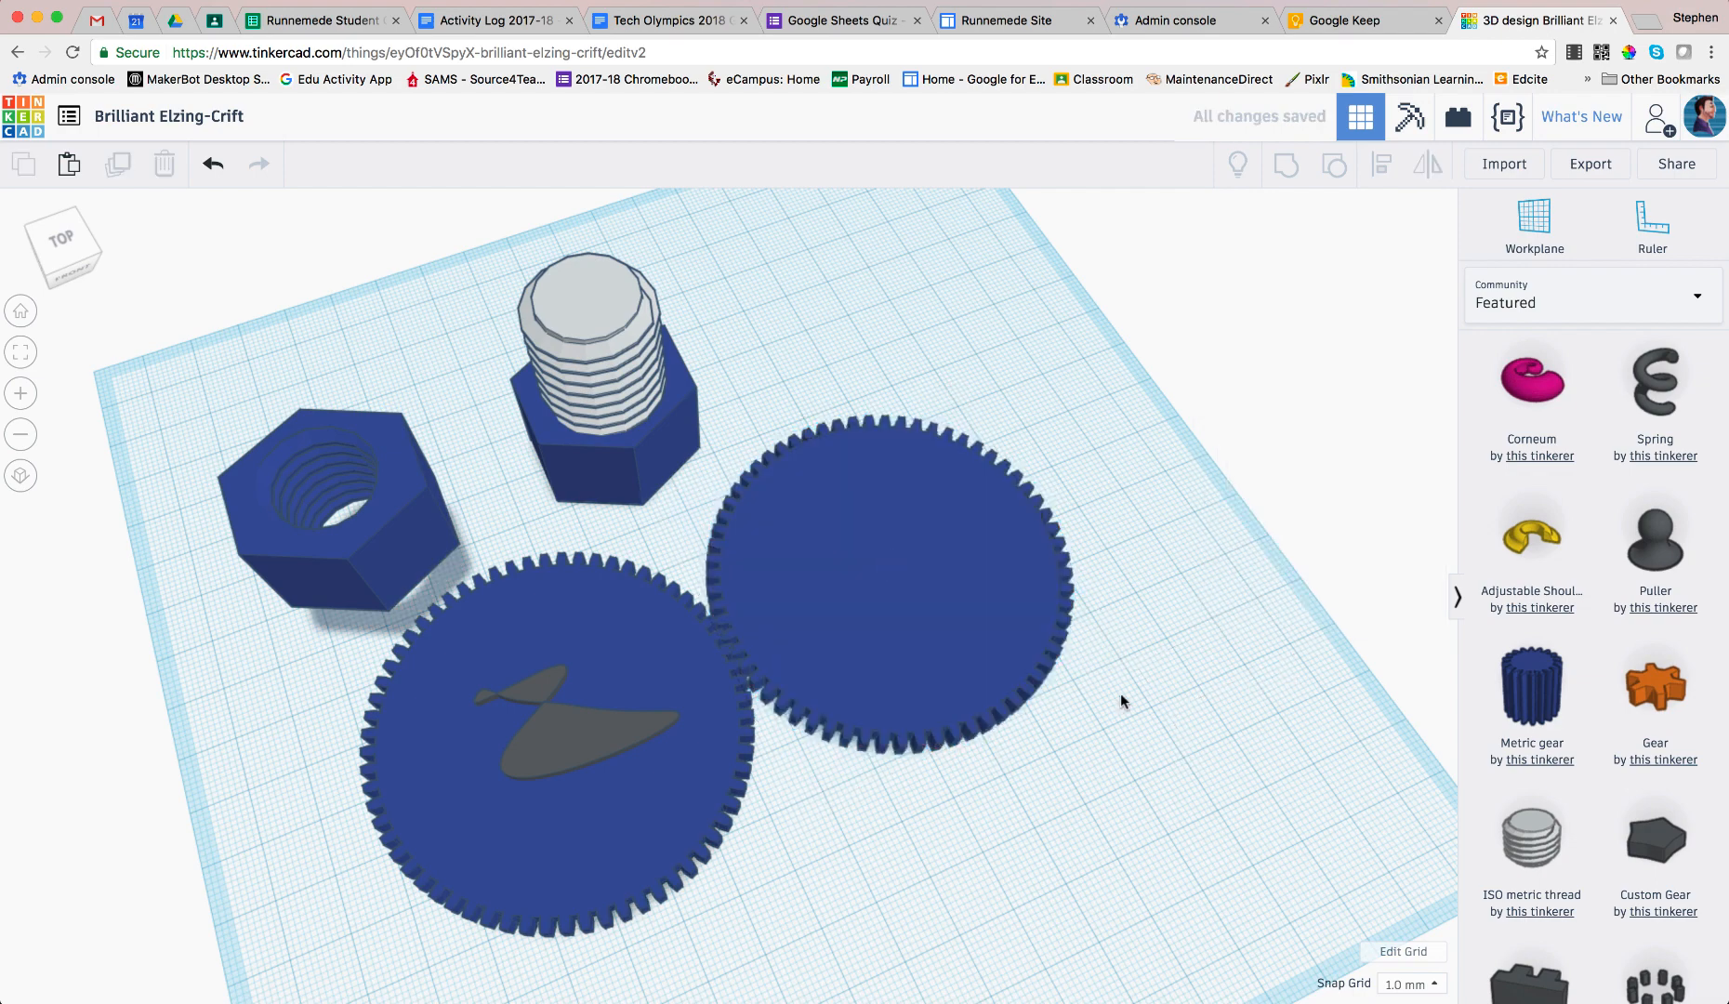